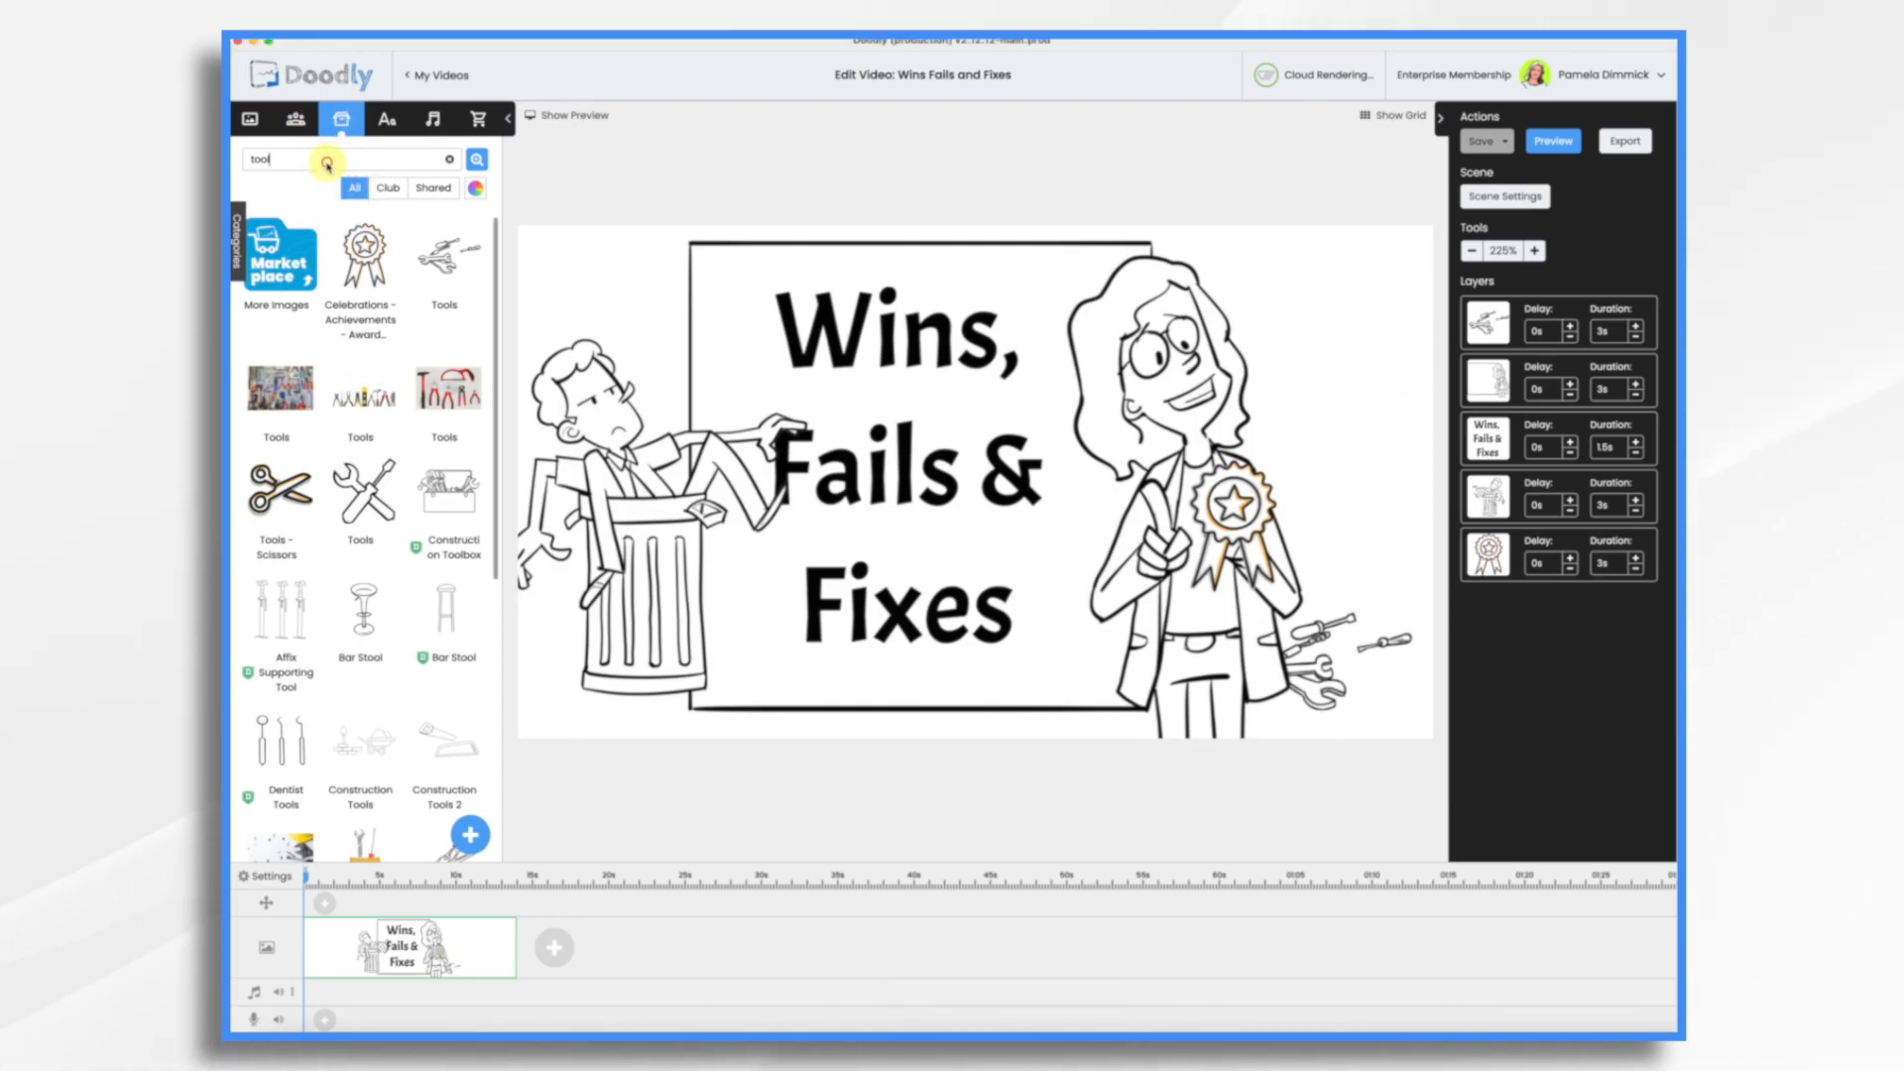
- Search the props for "acme widge" and add the black Acme Widgets light-bulb logo to the title scene
key(BackSpace)
key(BackSpace)
key(BackSpace)
key(BackSpace)
text(acme widge)
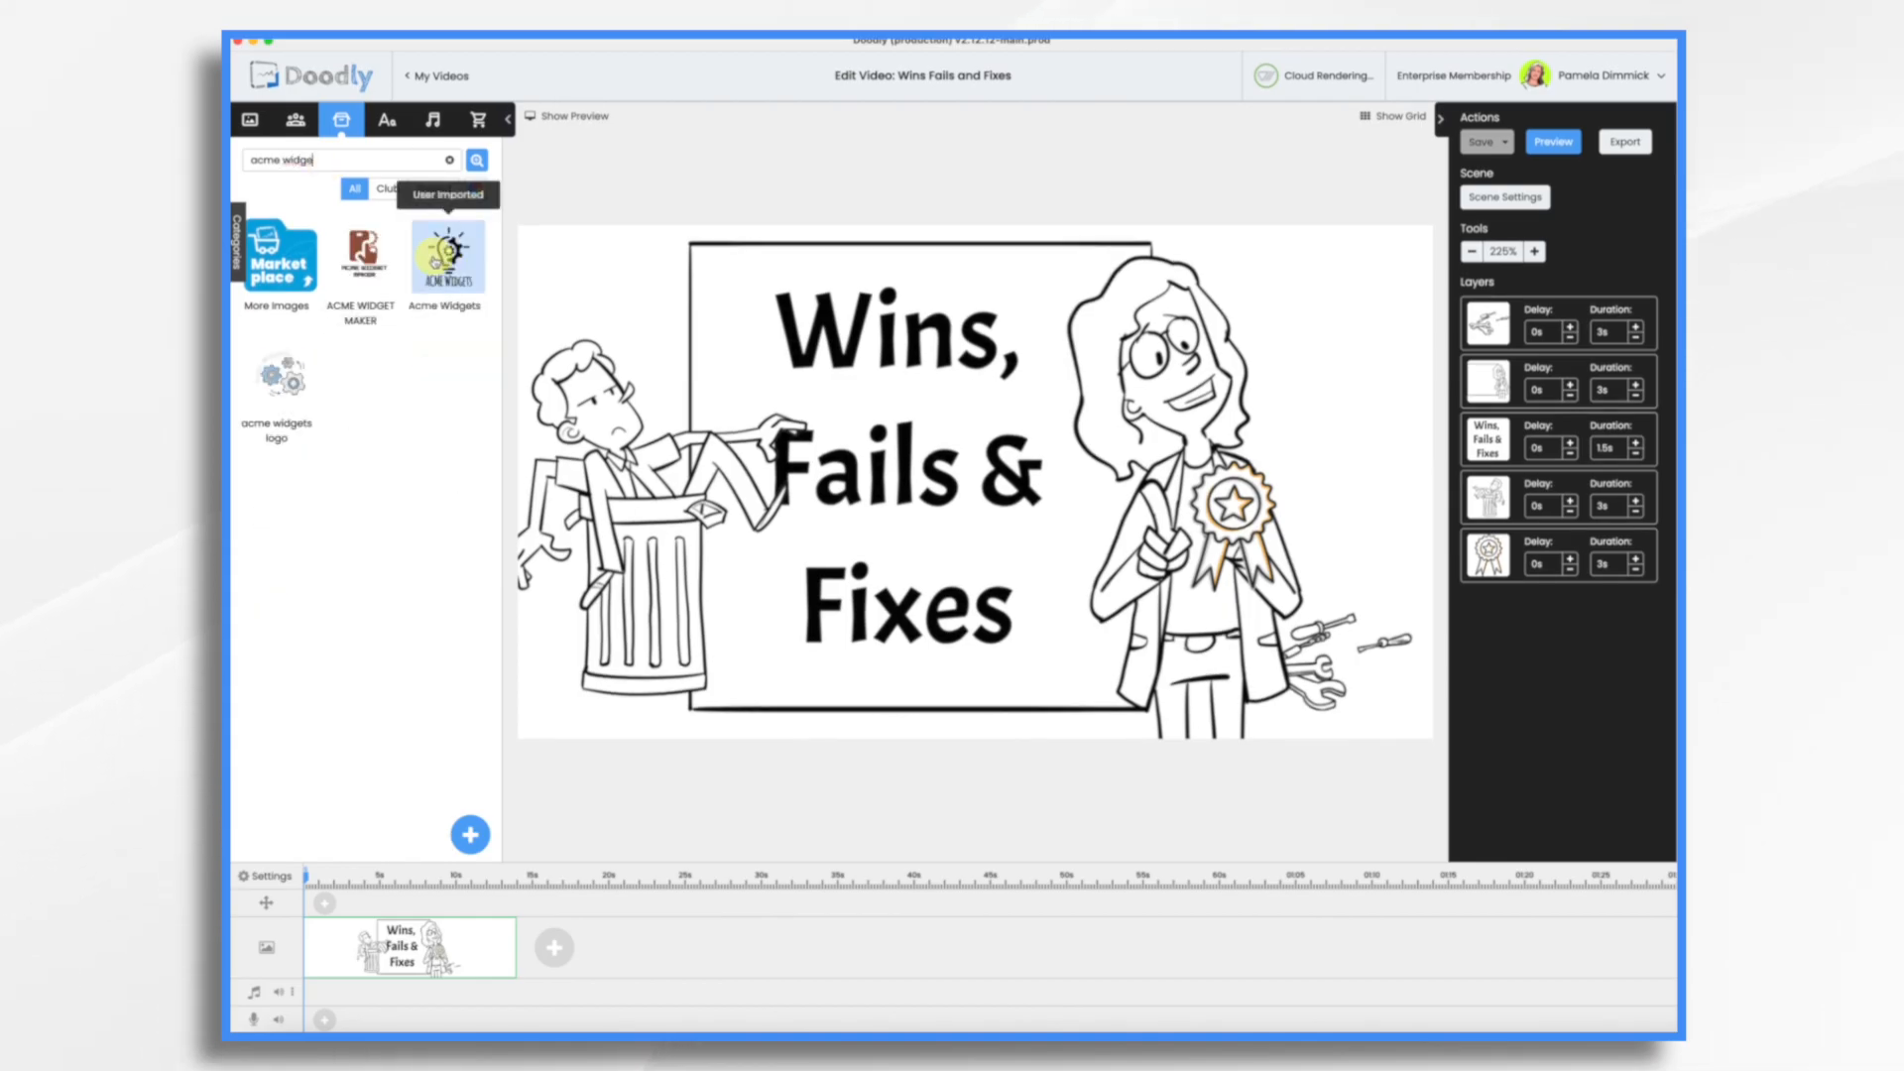
drag(432, 256, 1409, 525)
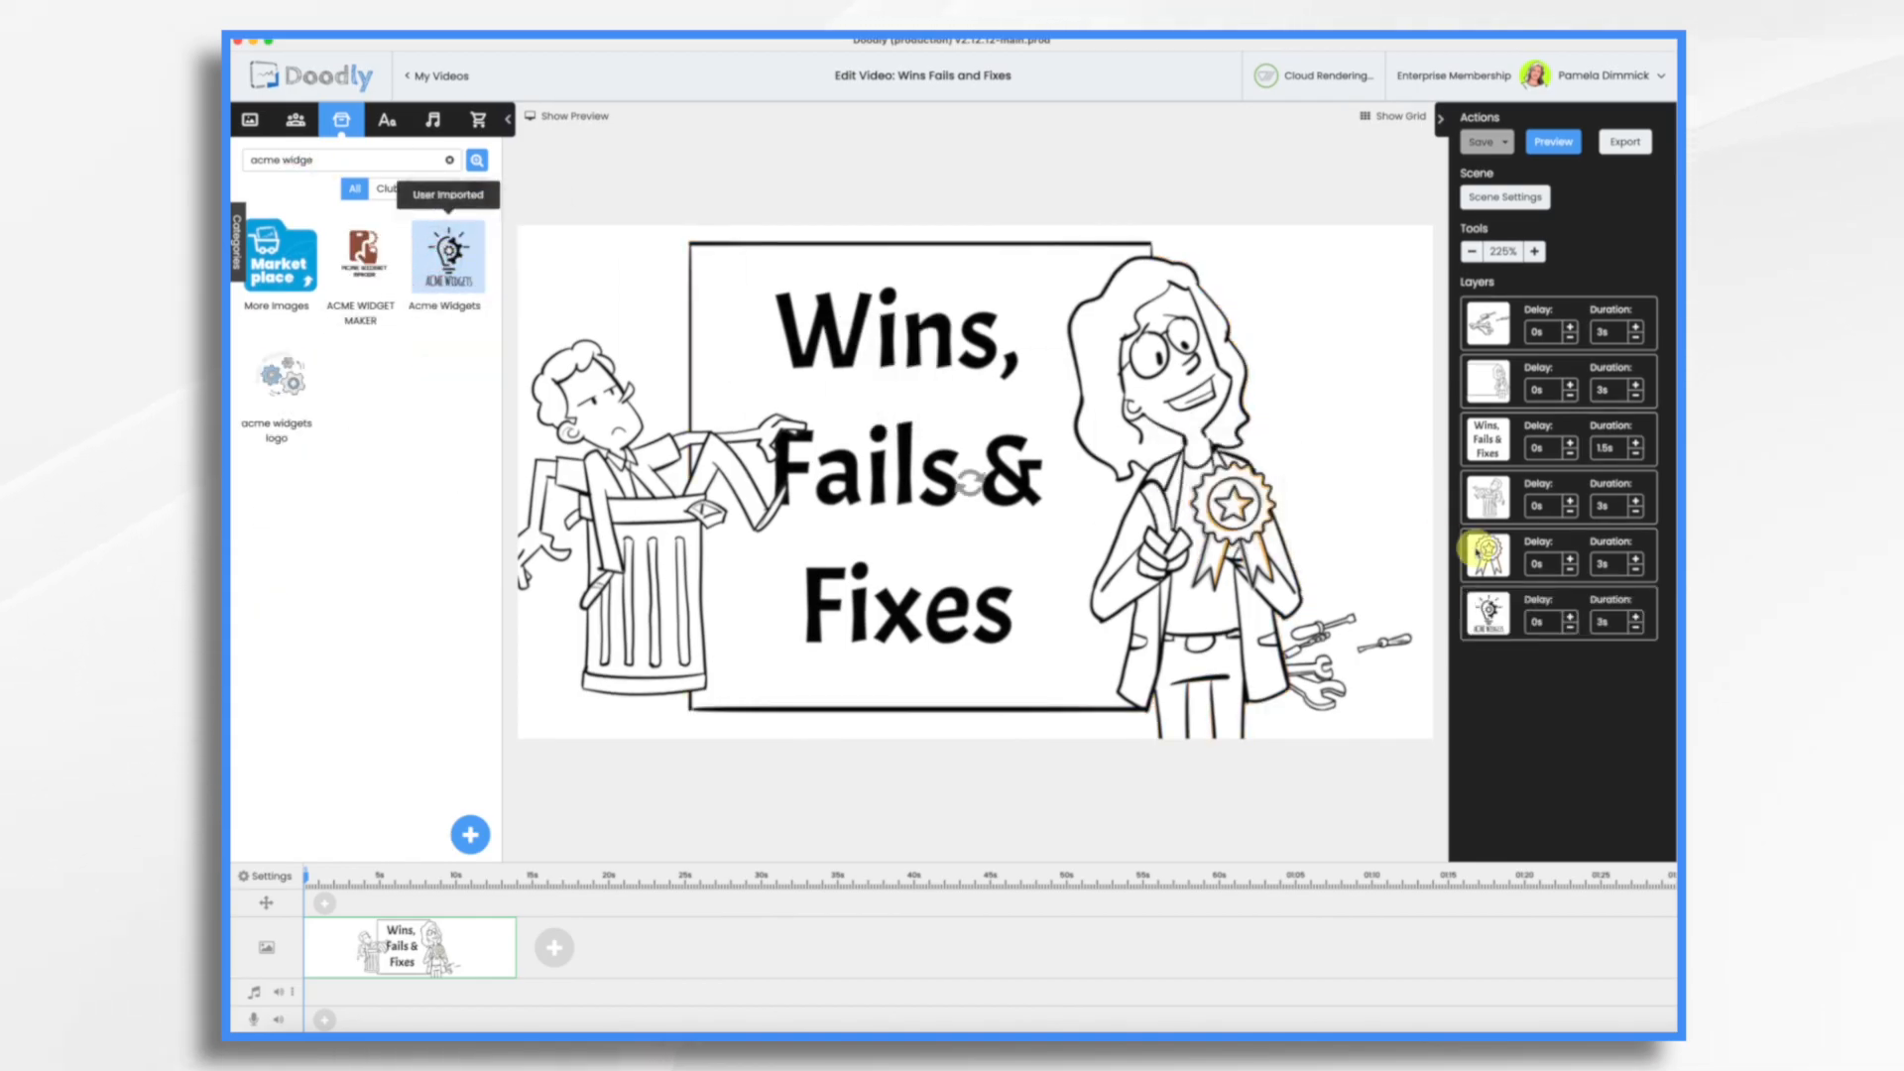
- Shrink the Acme Widgets logo, place it in the upper-right corner of the scene and save the video
click(1406, 646)
drag(1202, 688, 1368, 499)
drag(1414, 443, 1364, 303)
drag(1303, 373, 1323, 341)
key(super+s)
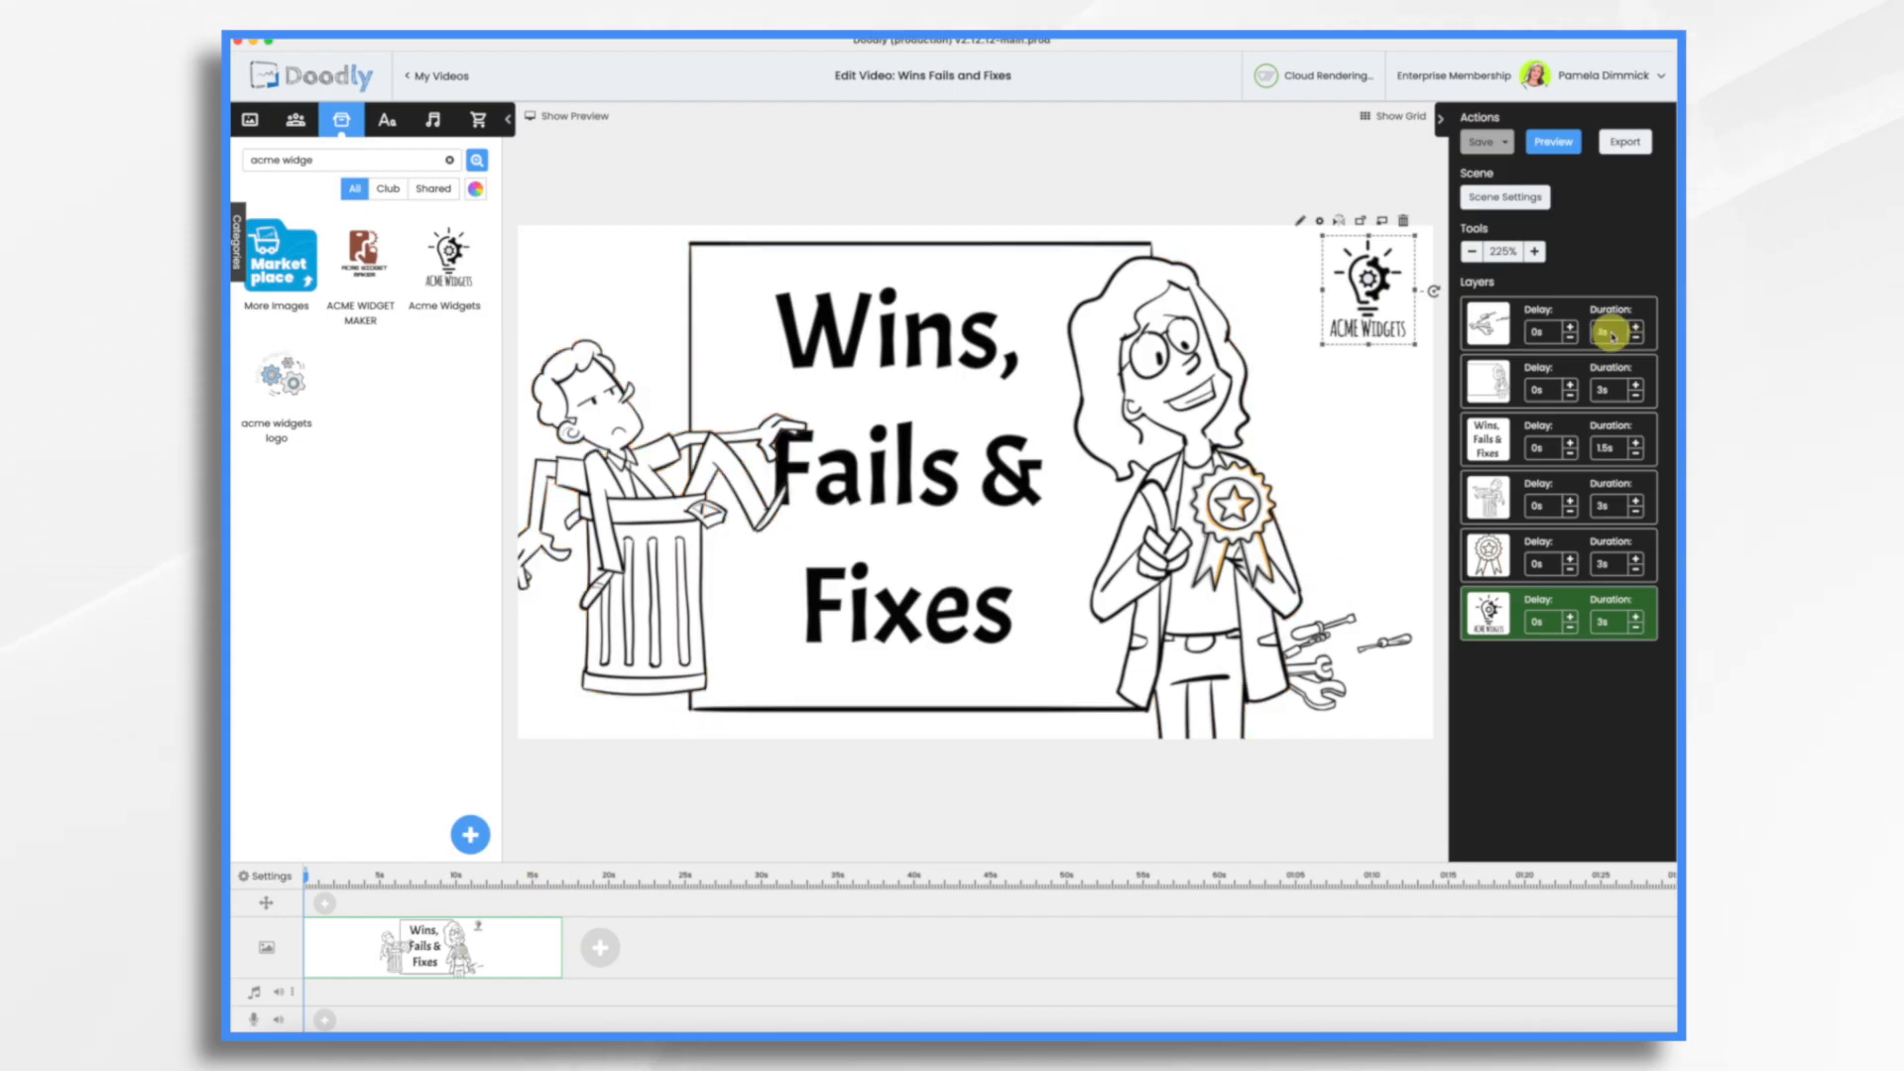
- Set the duration of the tools, presenter, trash-can character, award ribbon and logo layers to 0s
click(1609, 386)
text(0)
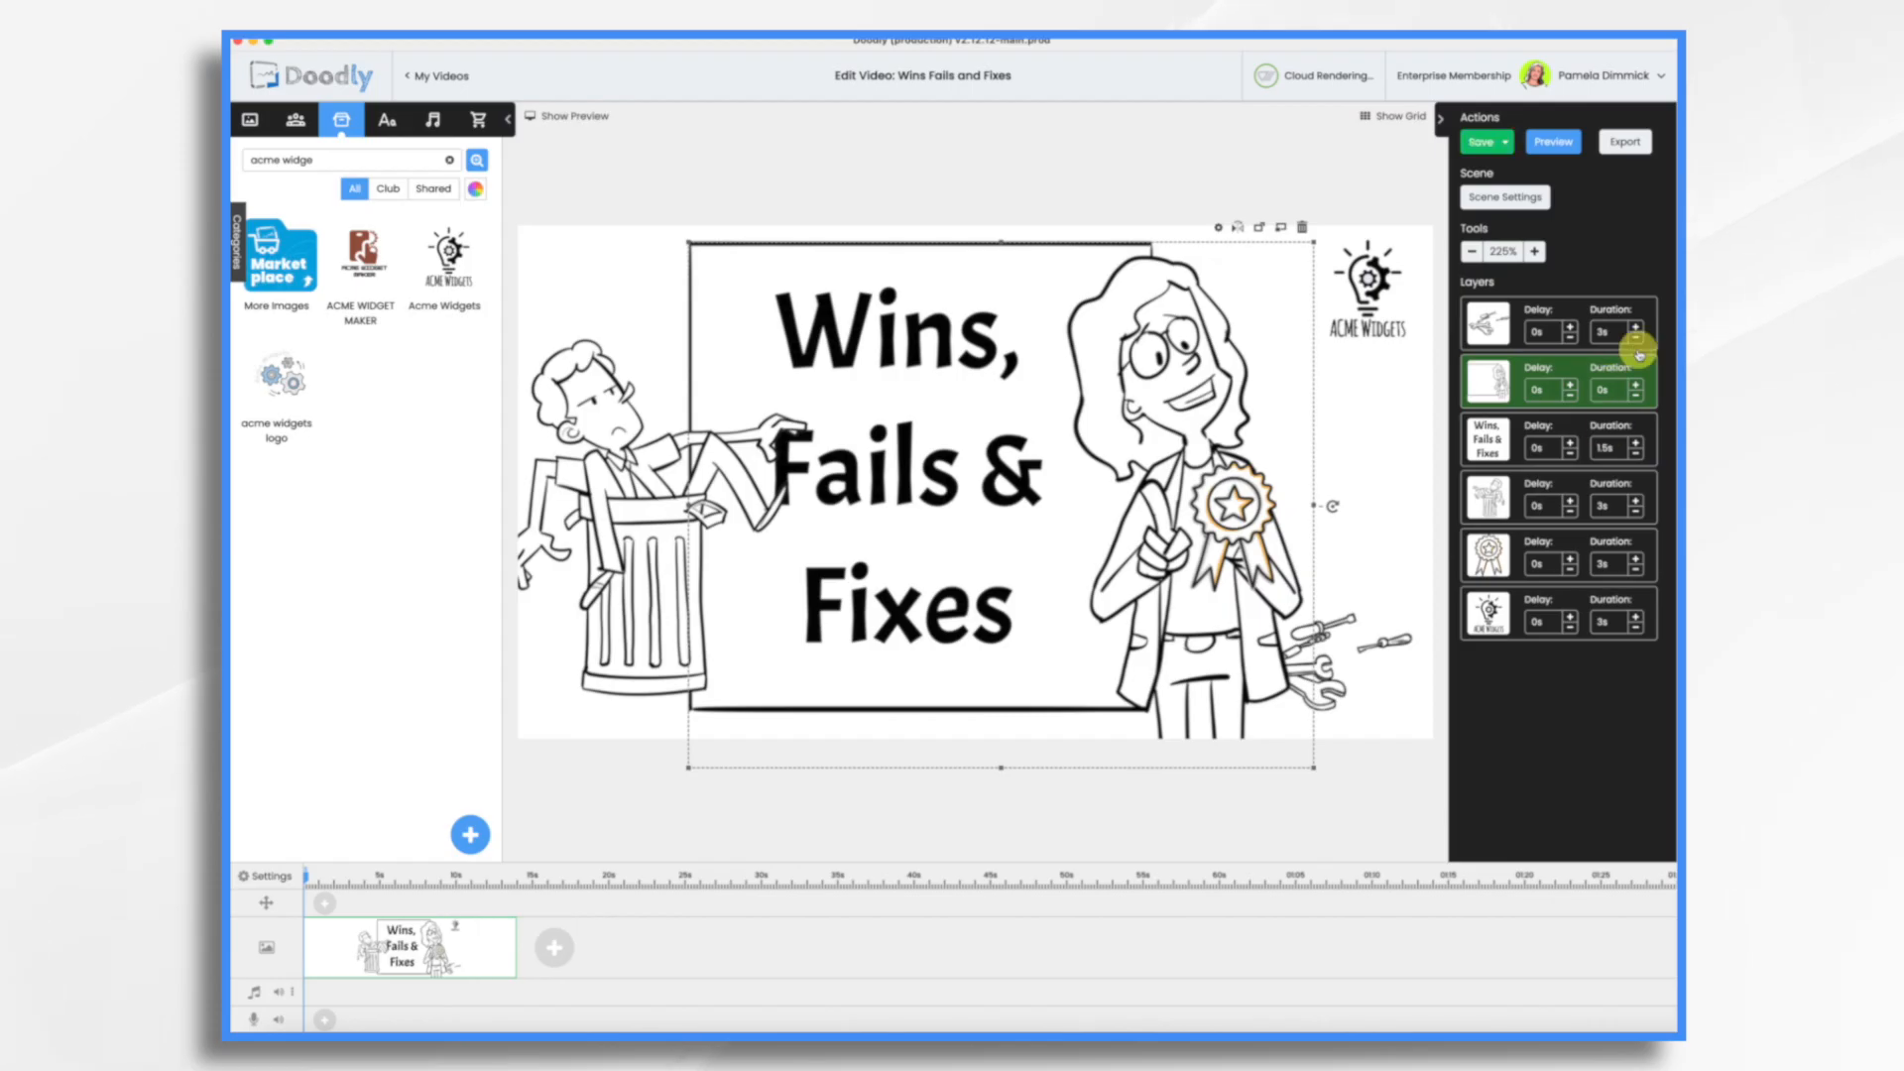
click(1609, 332)
text(0)
click(1614, 506)
text(0)
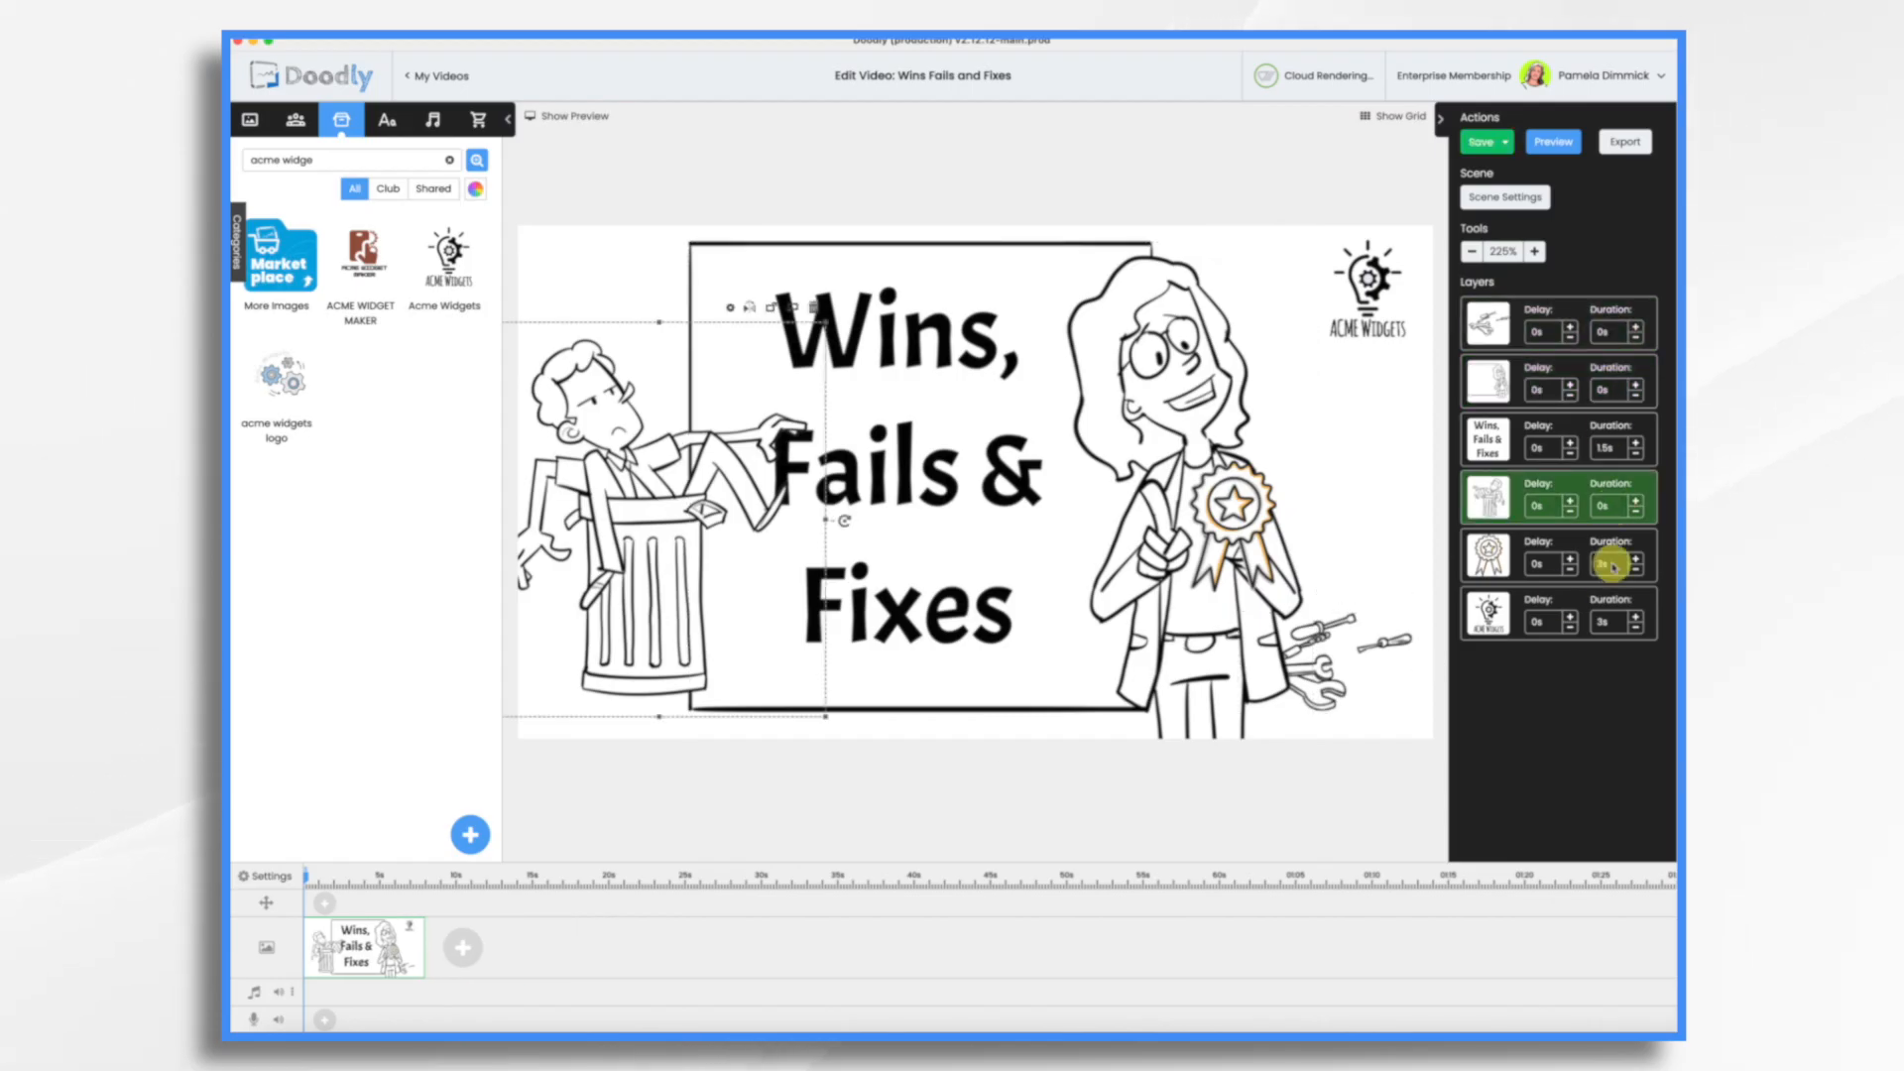
click(1613, 621)
text(0)
click(1616, 564)
text(0)
- Reorder the "Wins, Fails & Fixes" text layer to be last and raise its duration to 4.5s
drag(1488, 439, 1488, 626)
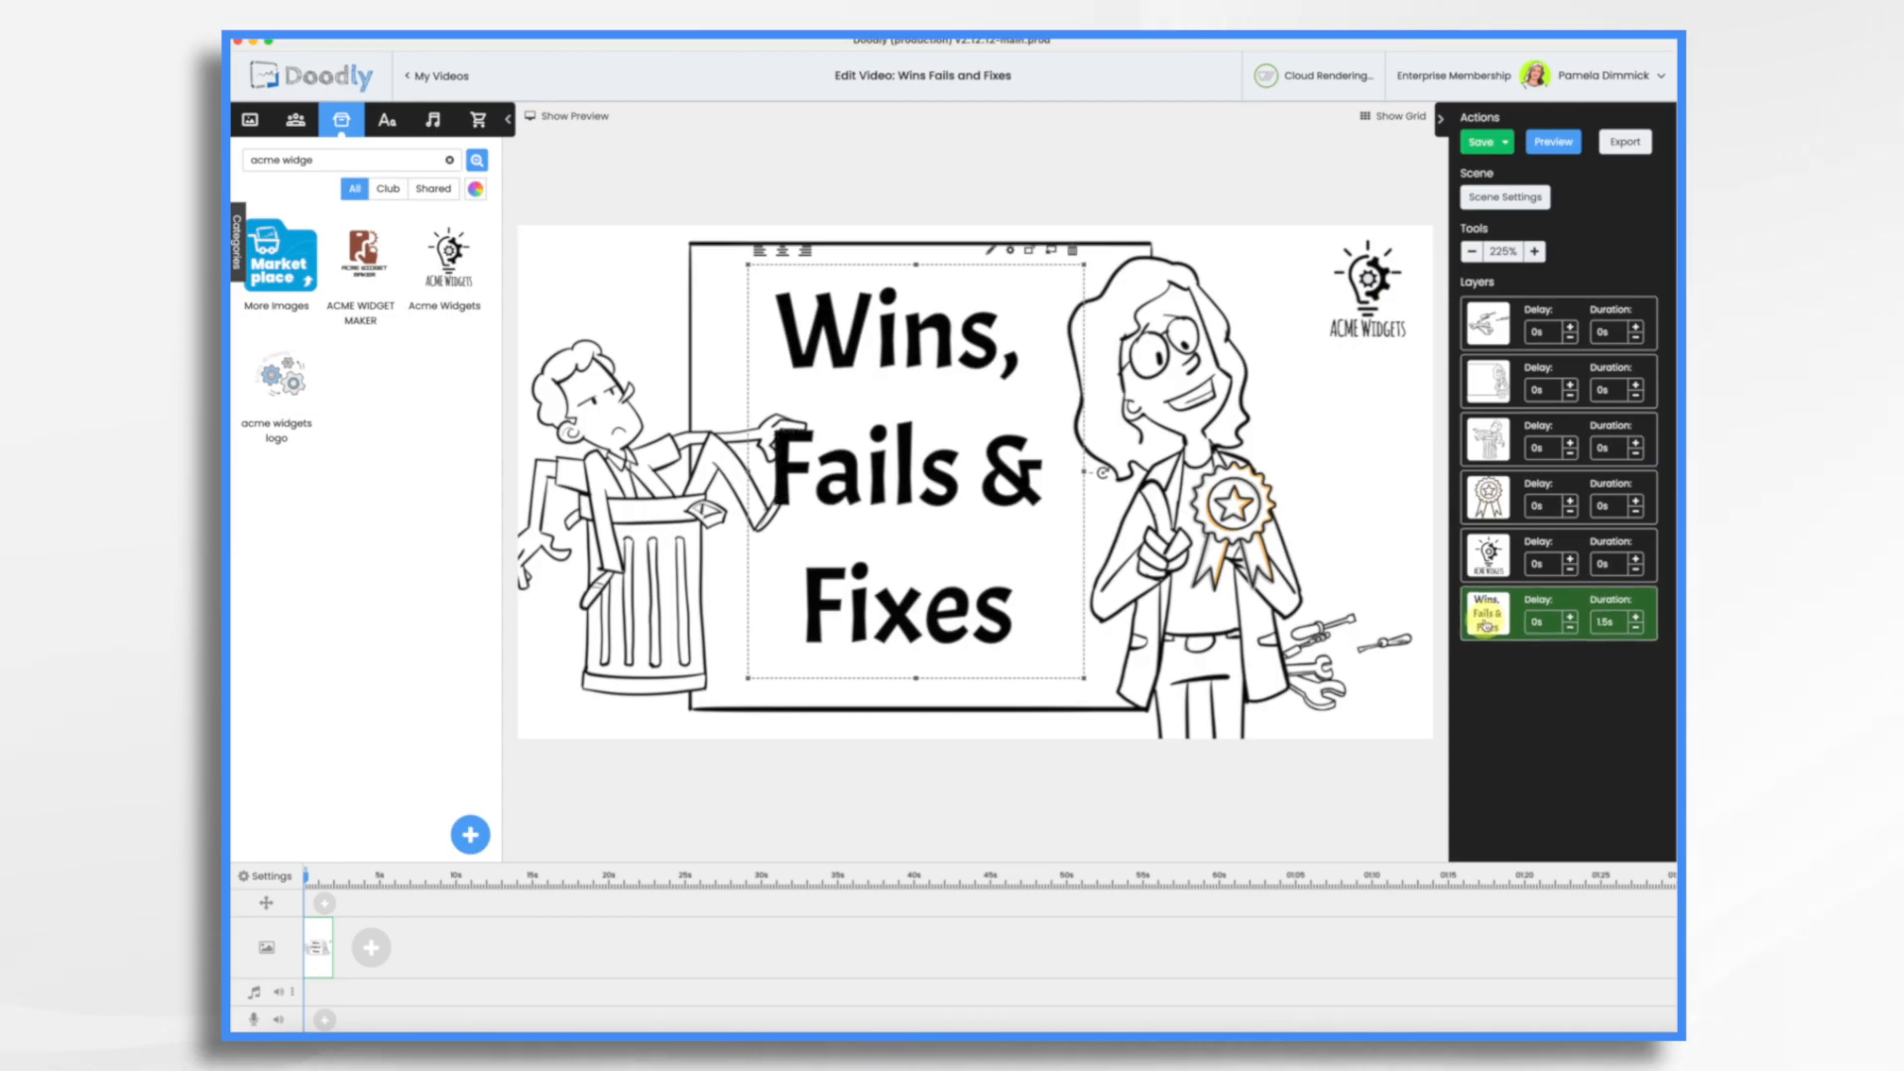
click(1637, 626)
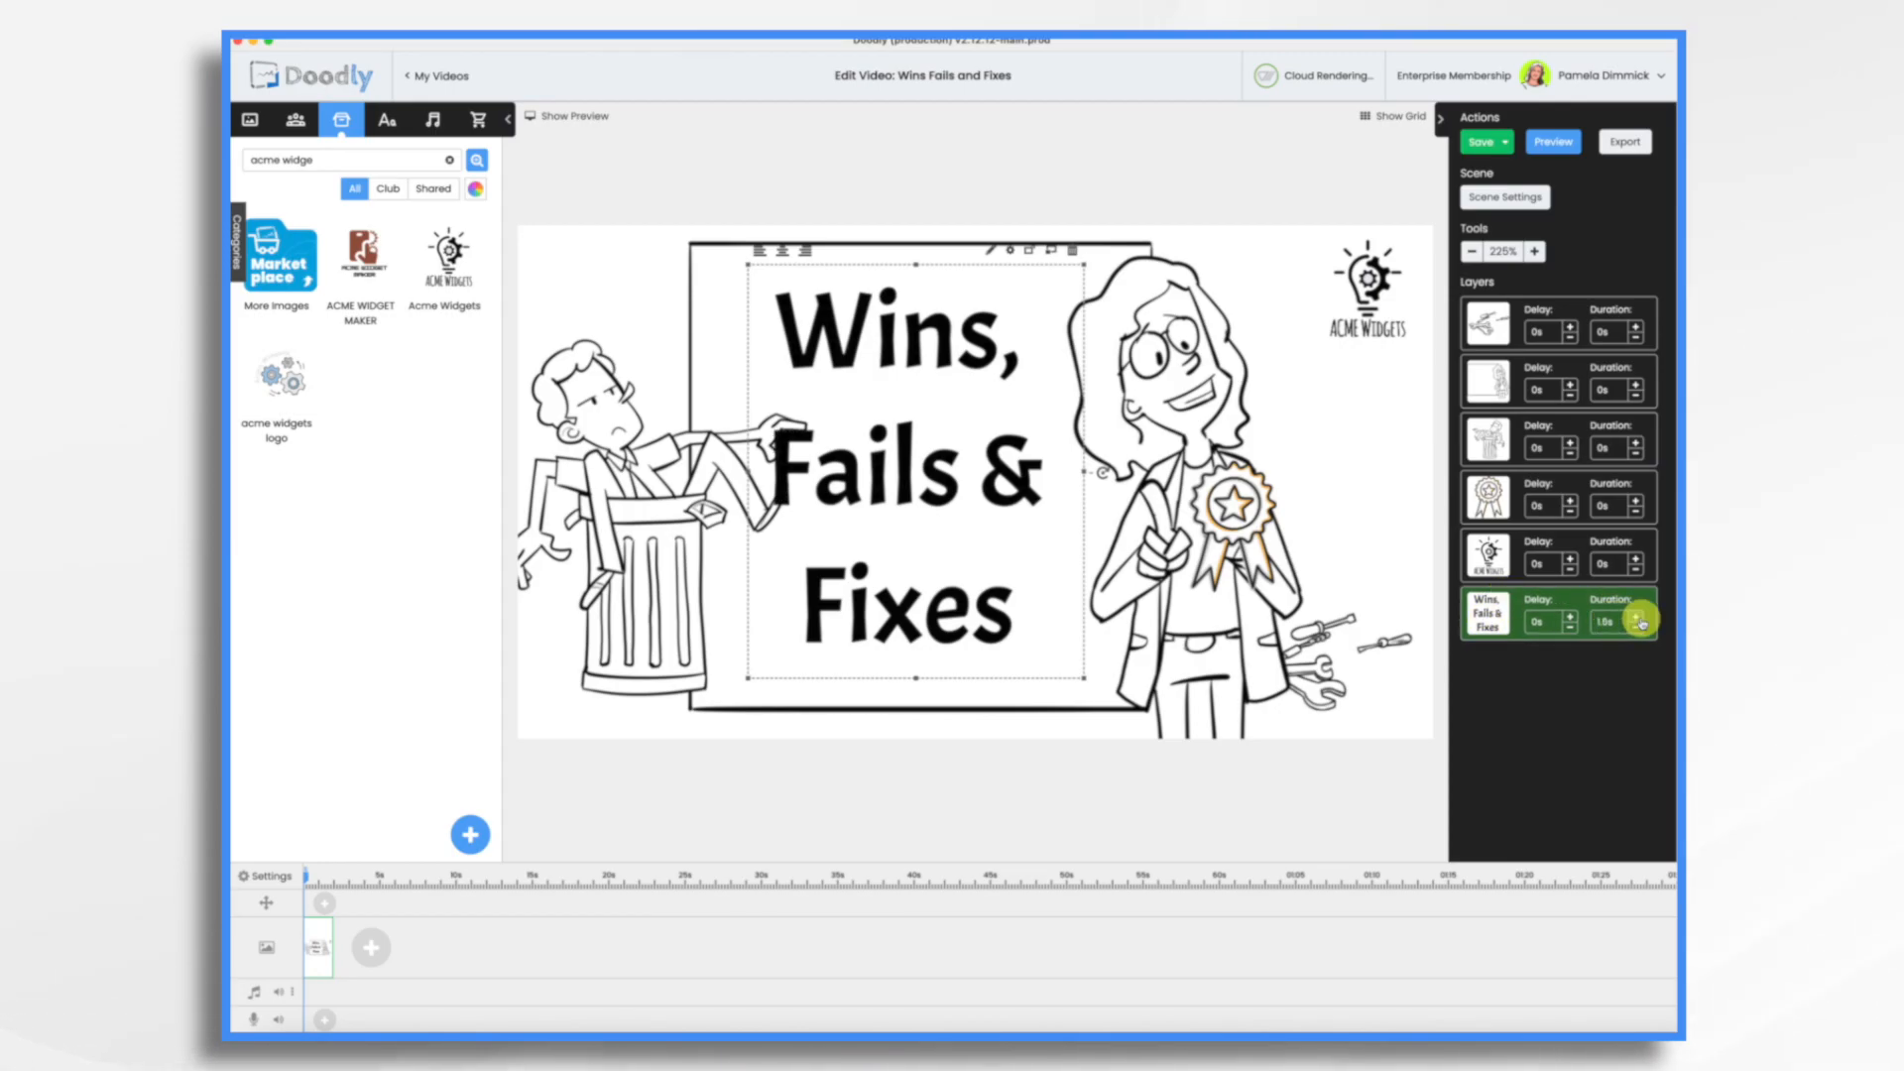
click(1637, 616)
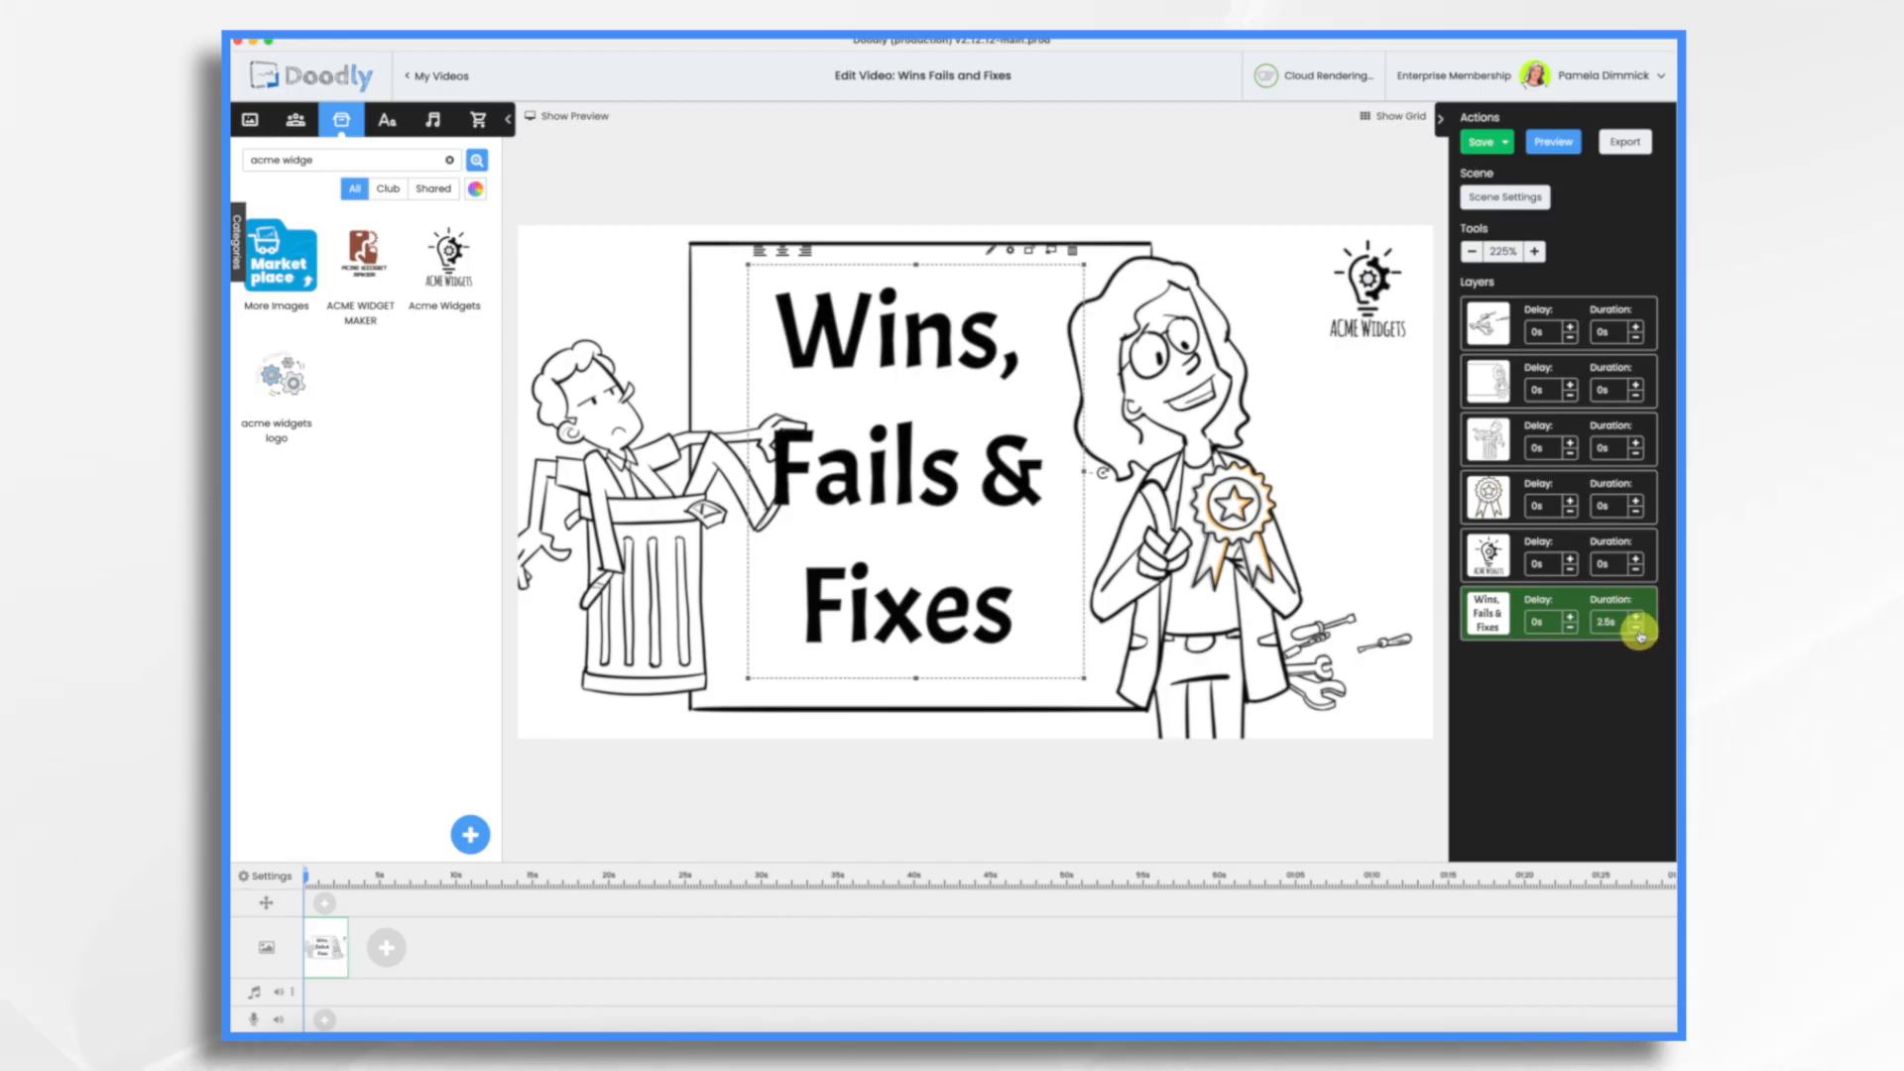
- Nudge the trash-can character slightly up and left, and set the scene's extra time to 2s
click(636, 501)
drag(636, 500, 623, 489)
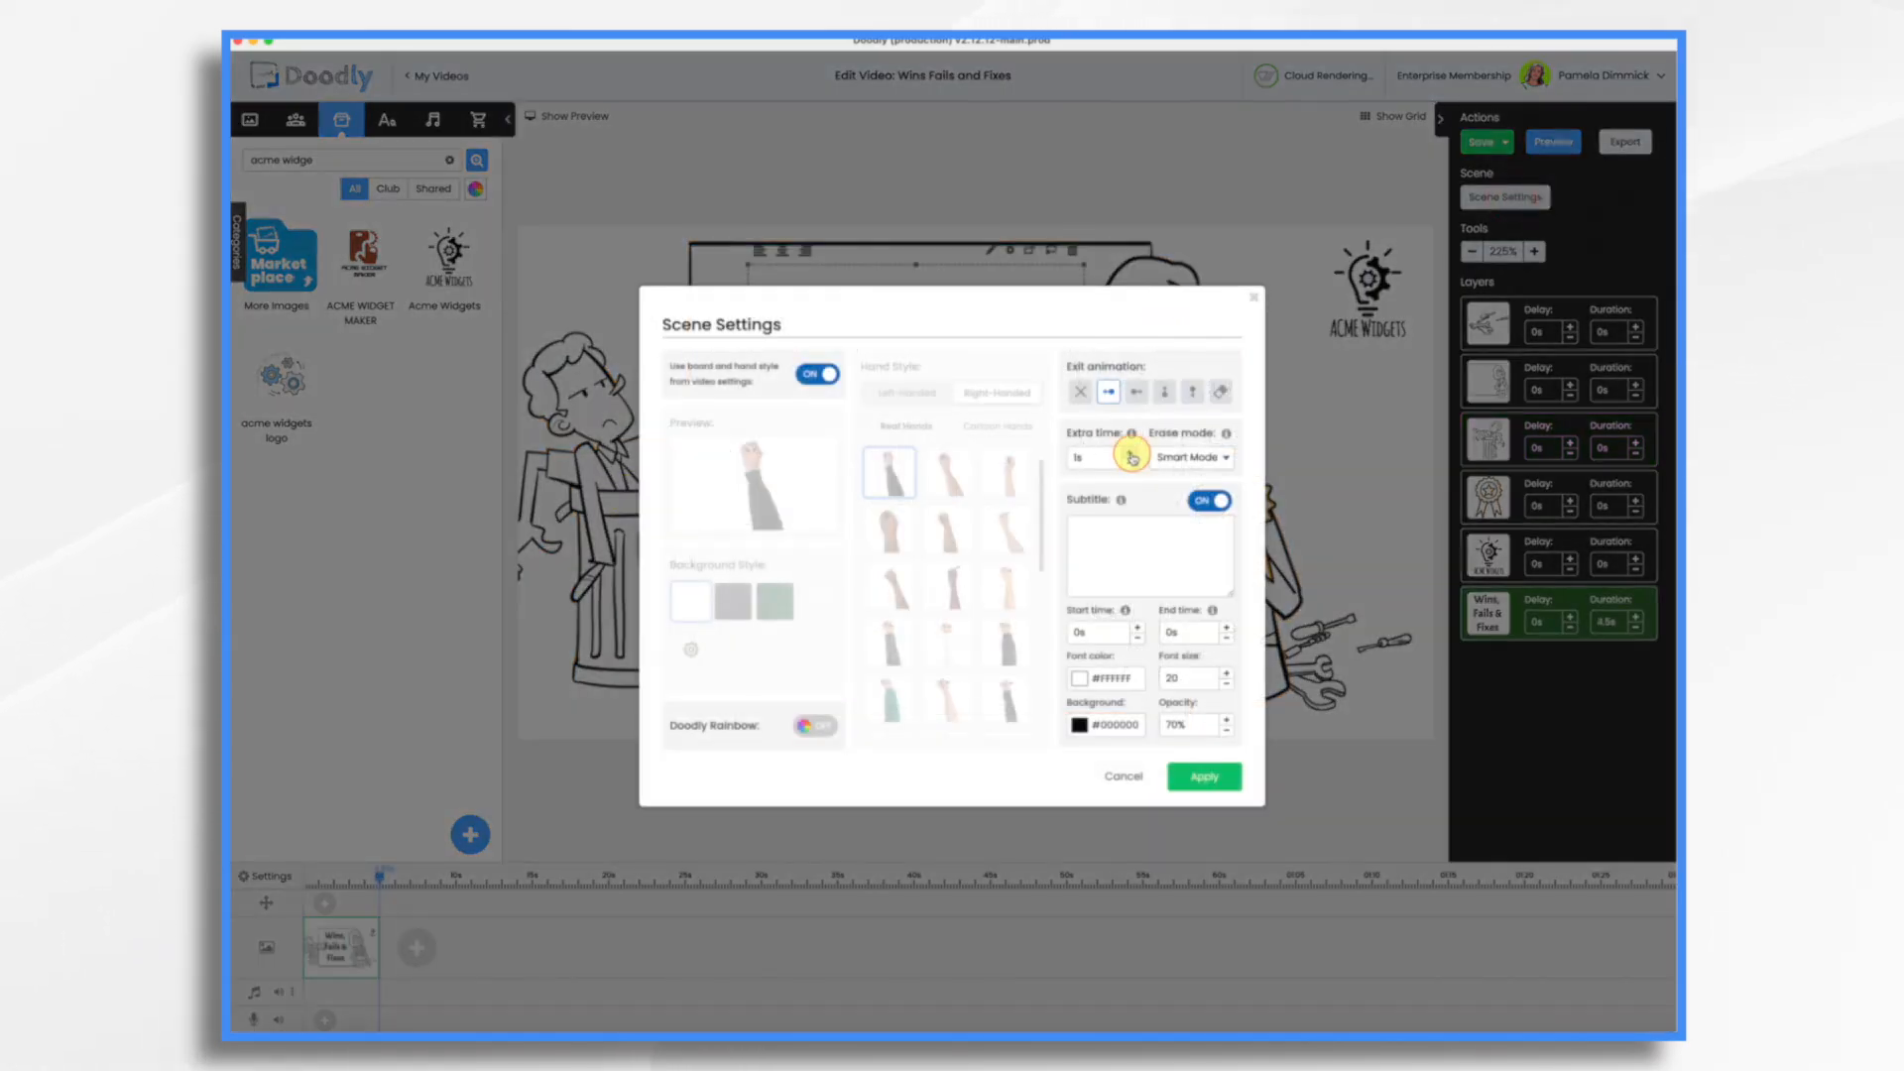
click(1204, 777)
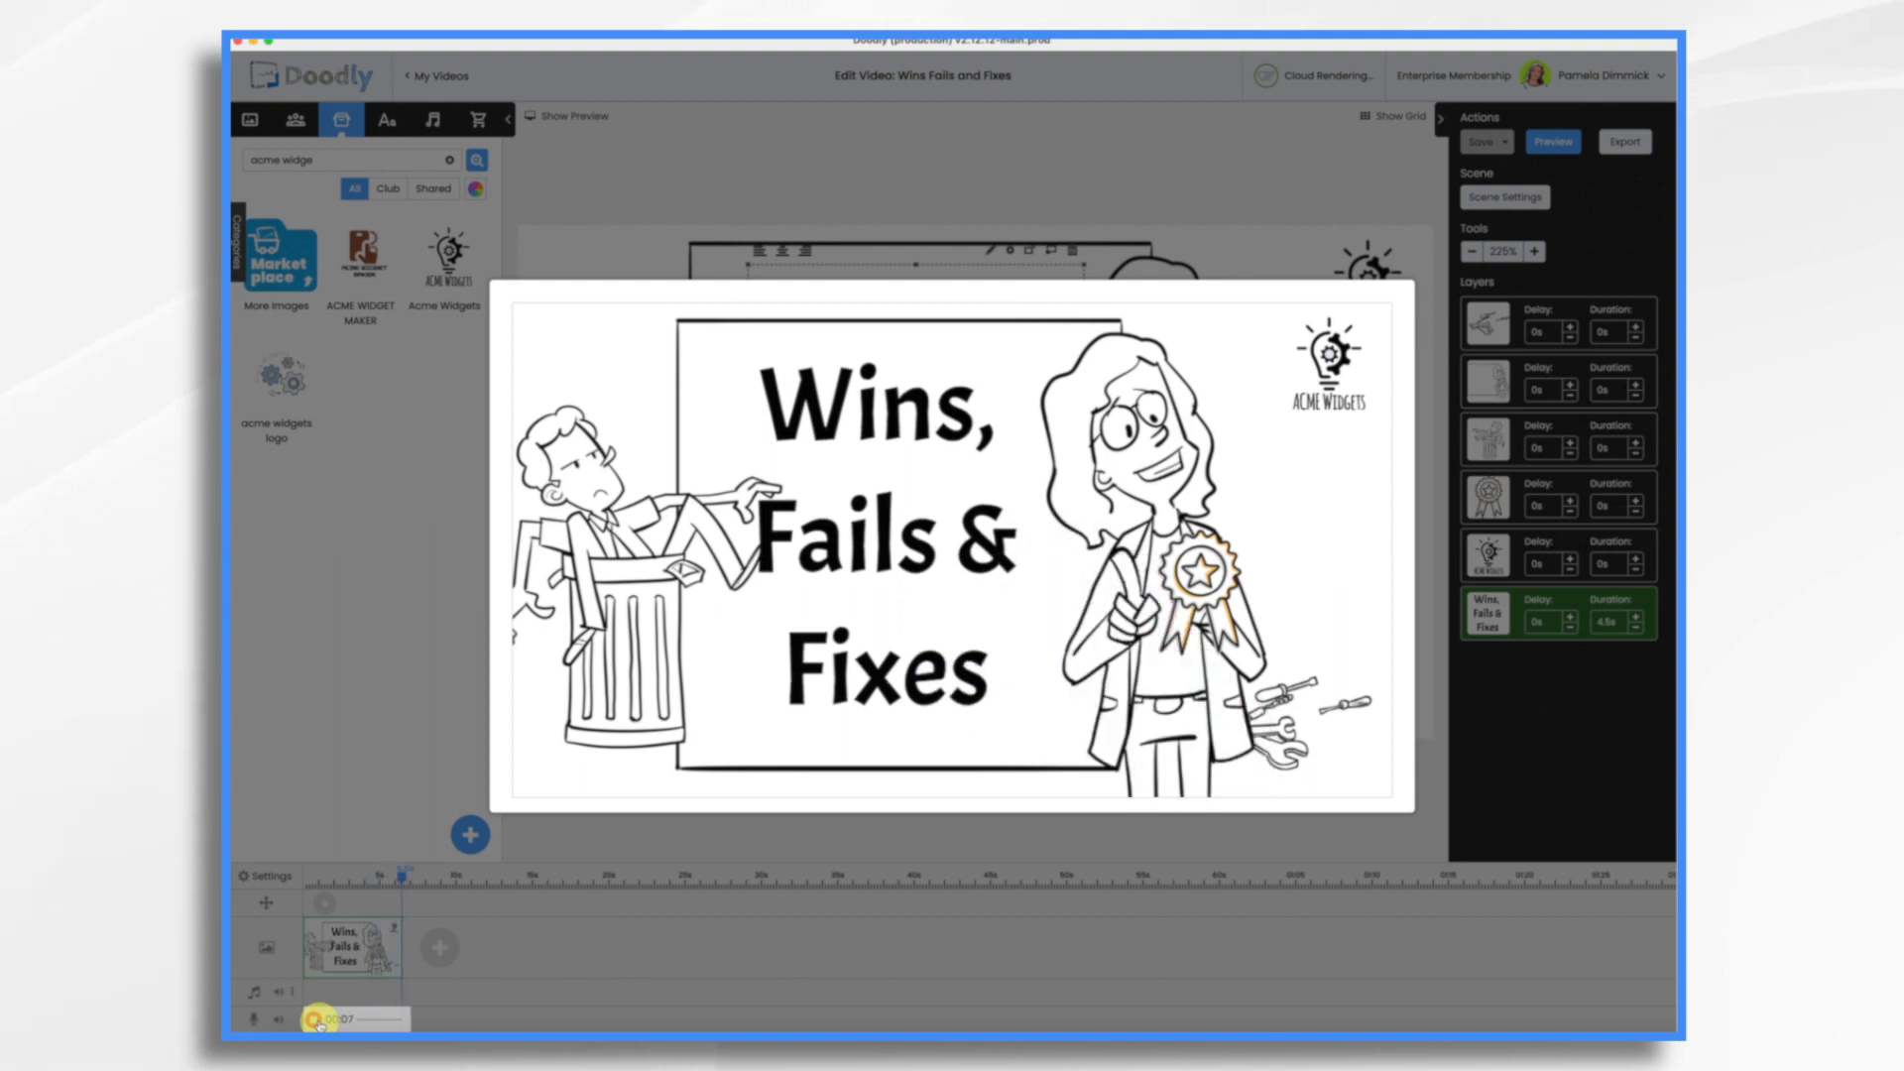
- Record the voiceover for the title scene and adjust the recorded clip on the voiceover track
click(315, 1019)
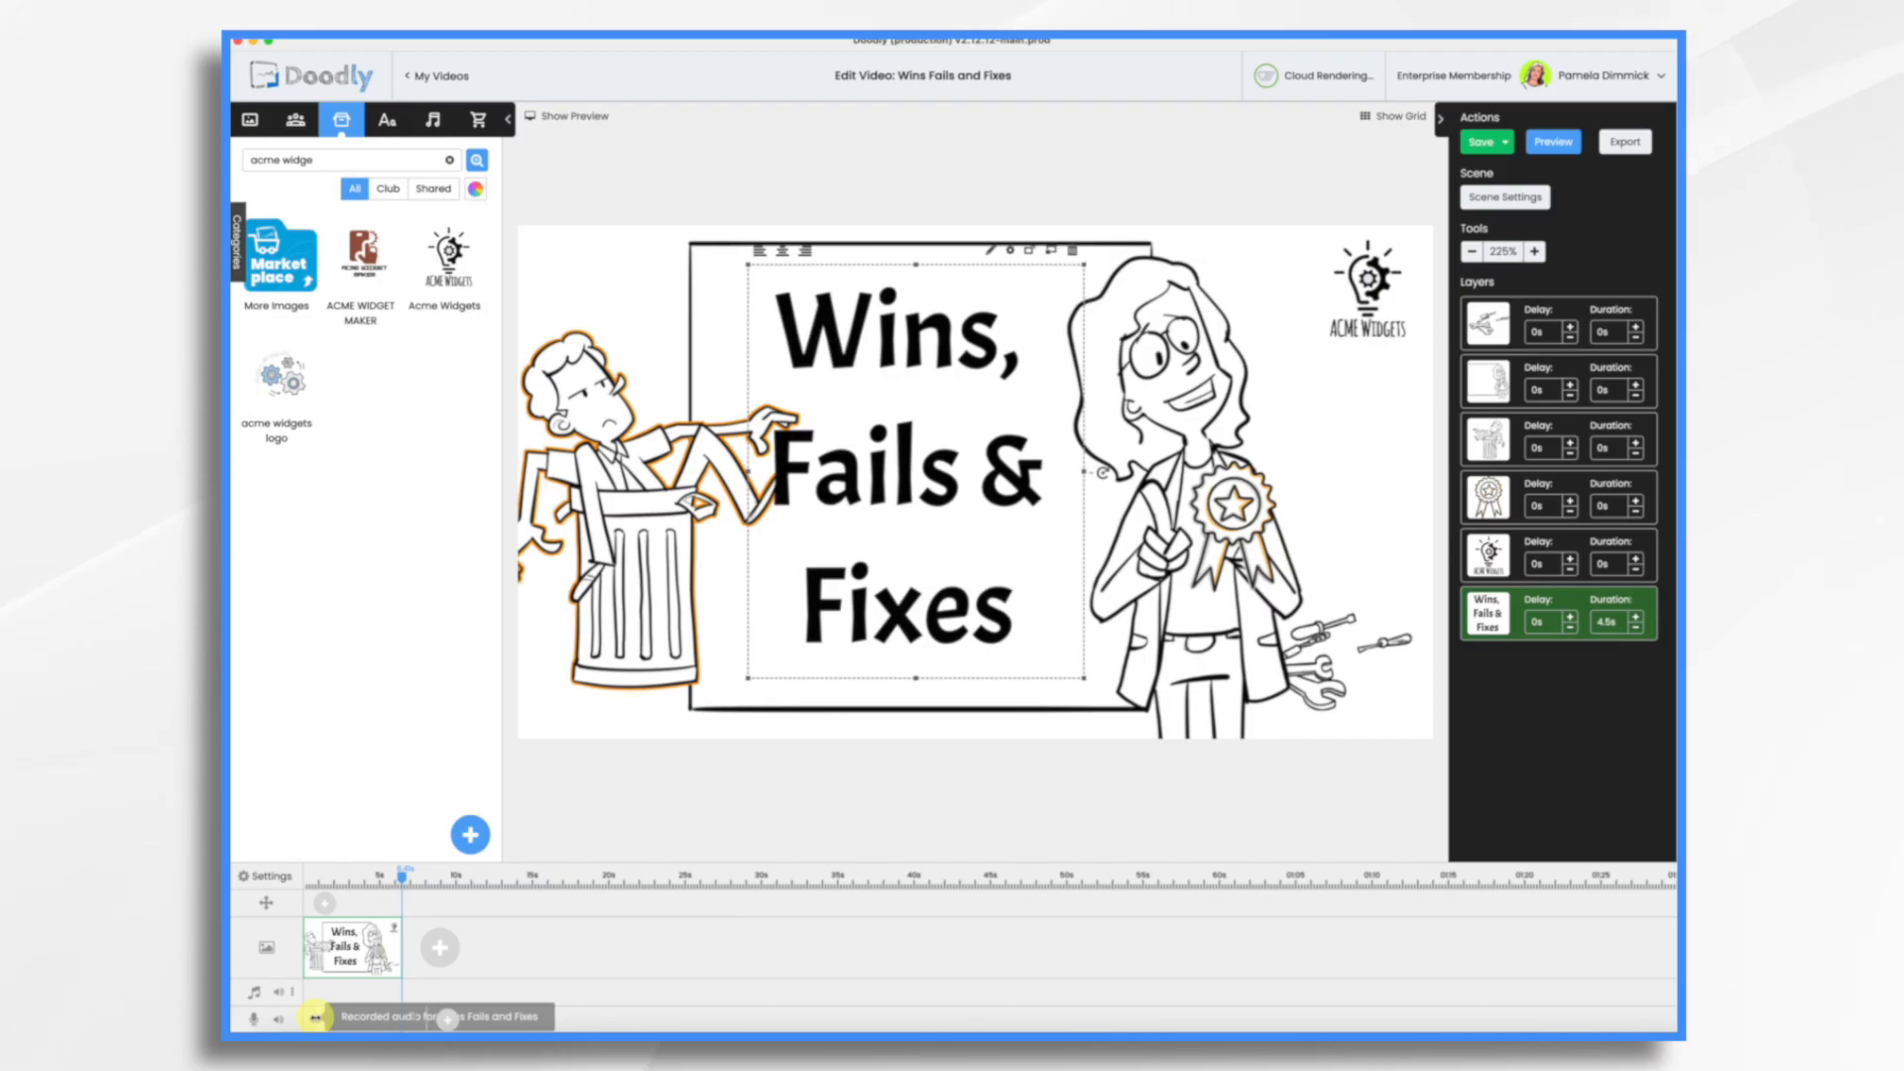
drag(392, 1021, 379, 1022)
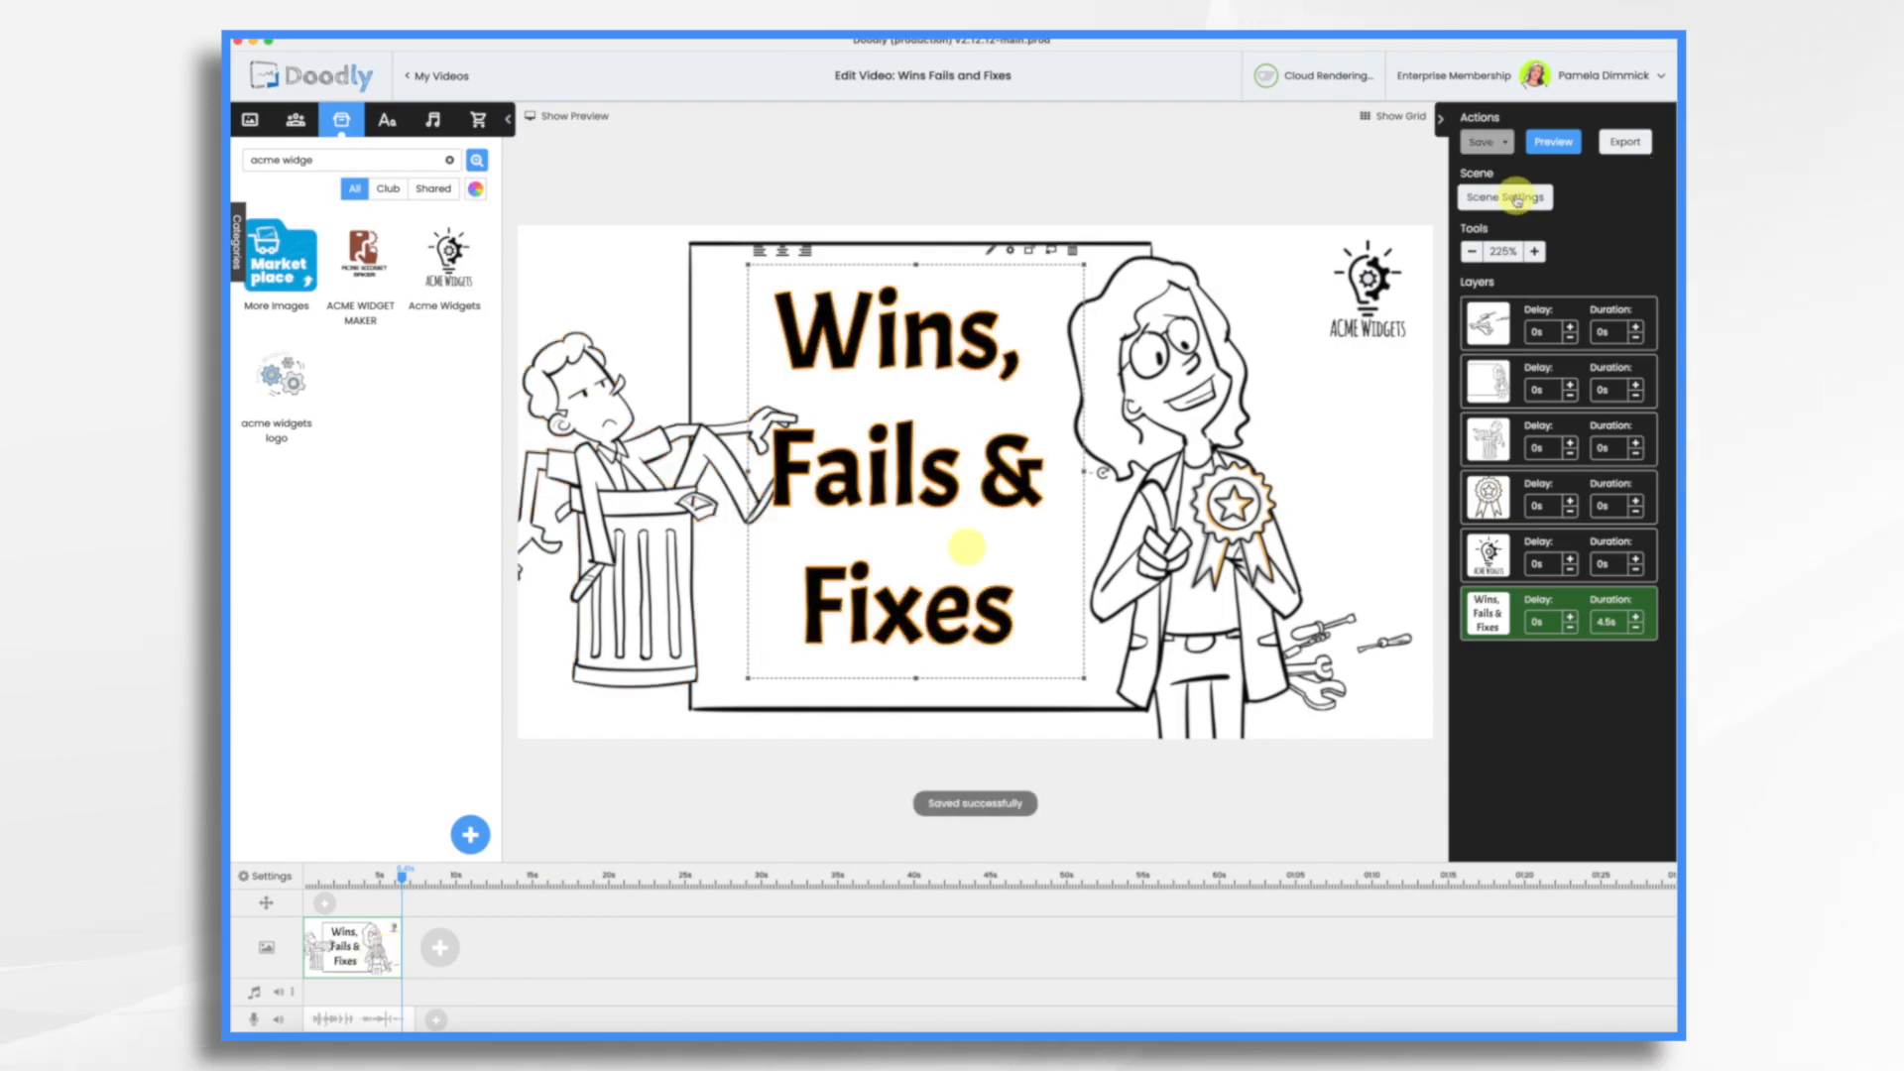
- Increase the title scene's extra time in the scene settings and apply the change
click(1518, 196)
mouse_move(1128, 441)
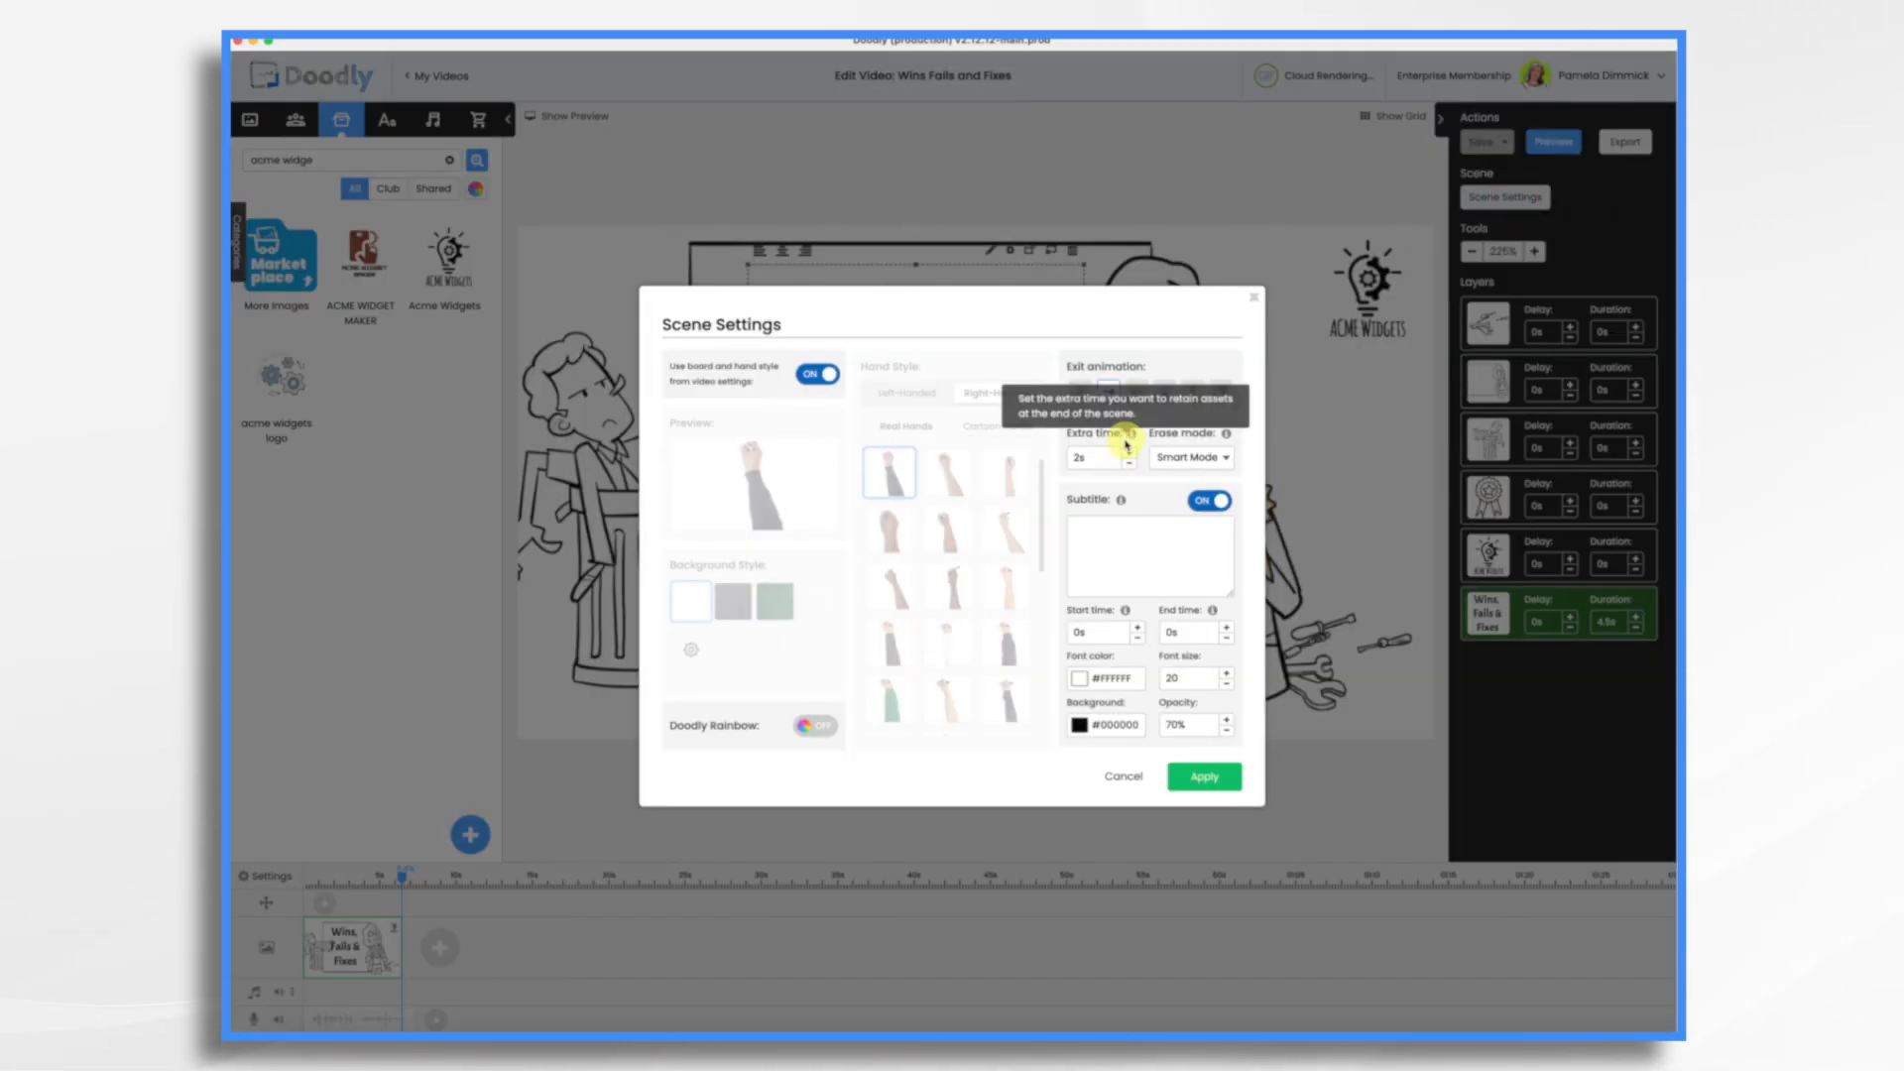
click(1231, 778)
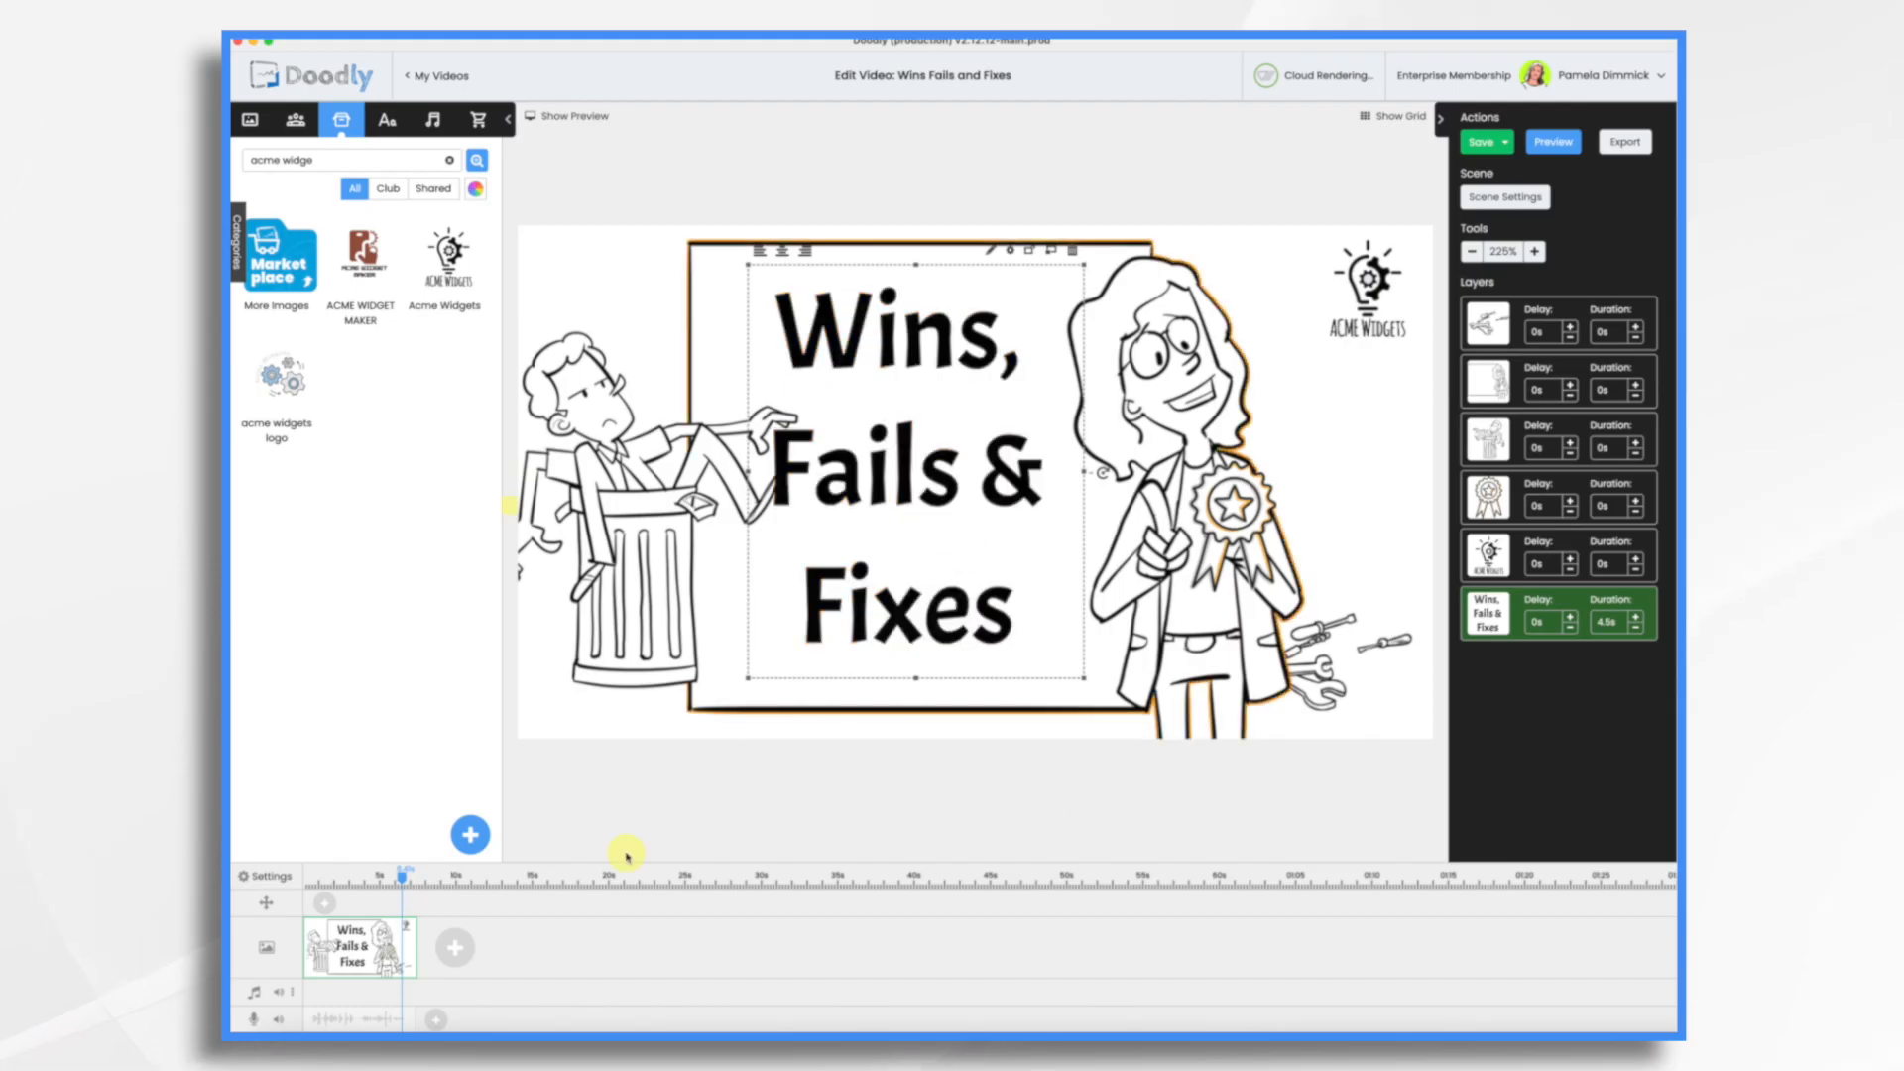
- Add a new scene and place the text "WIN" in the Acme-Regular font on it
click(459, 950)
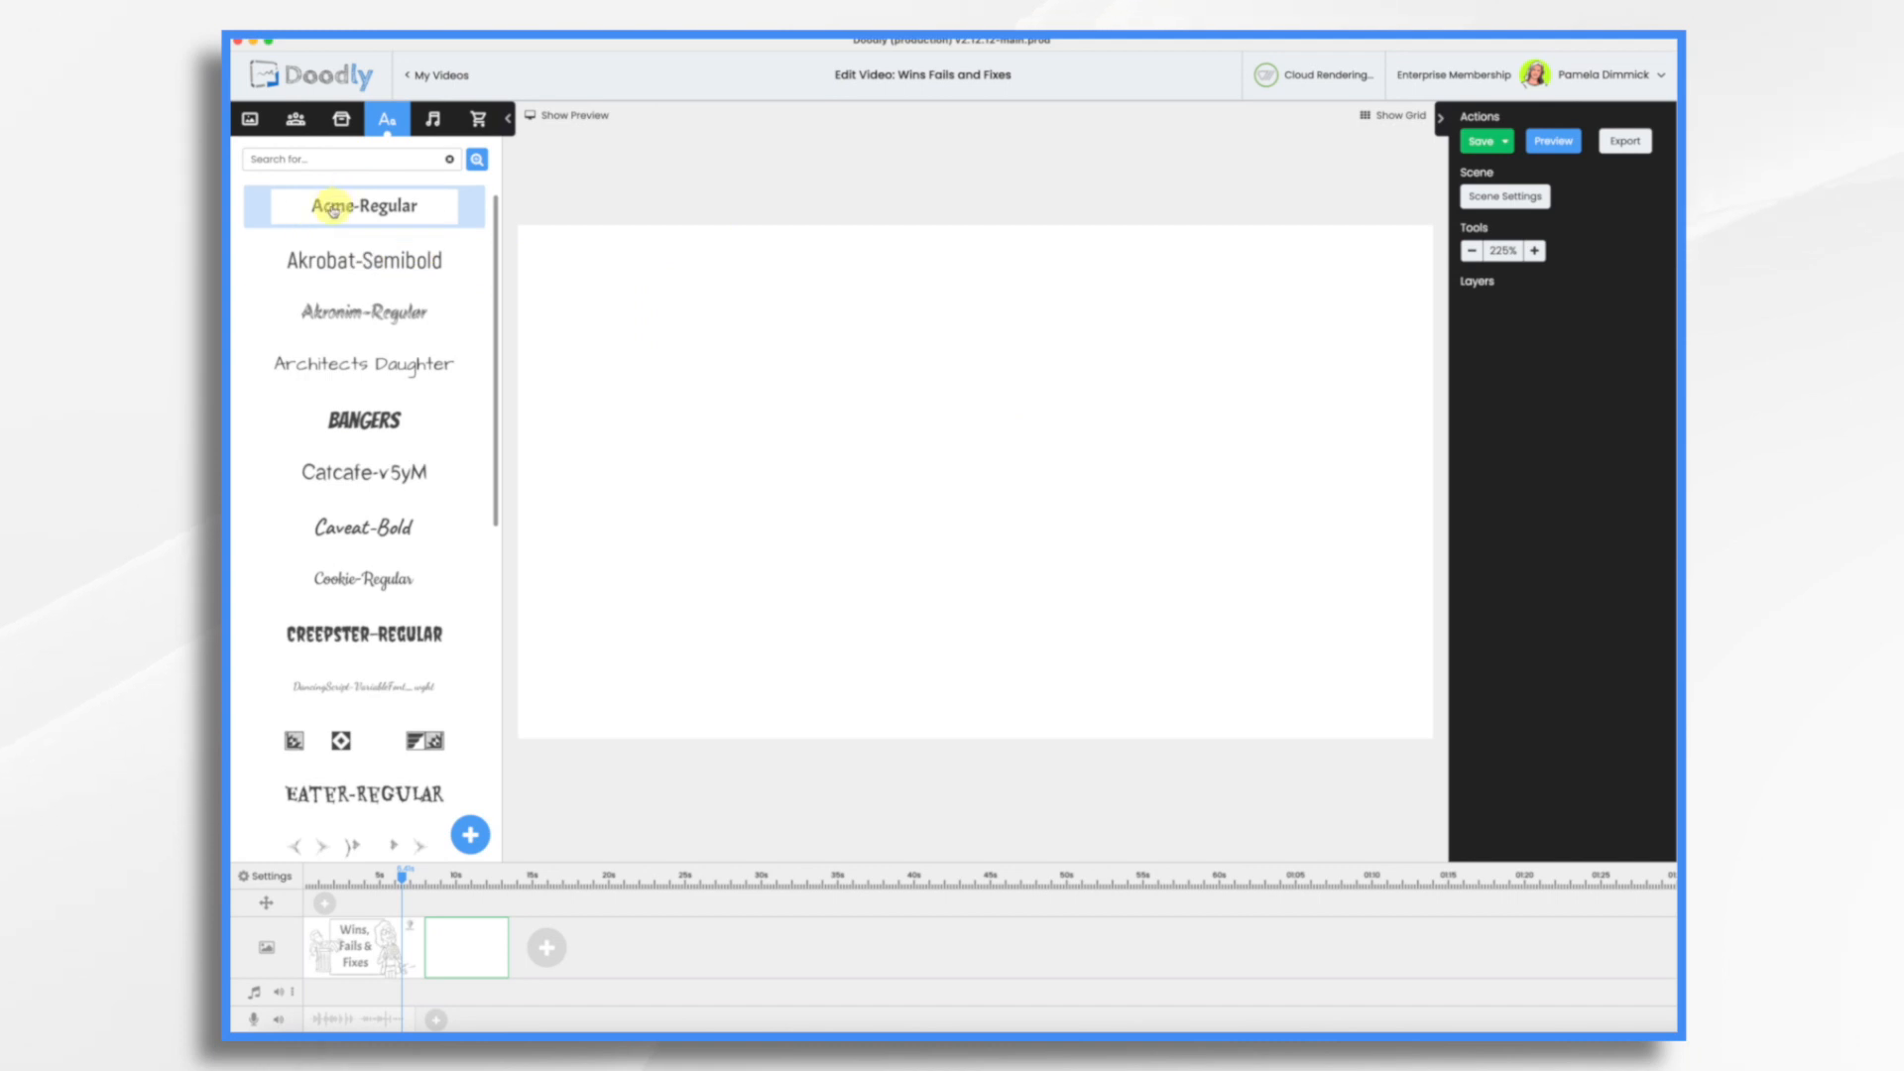
drag(333, 210, 728, 328)
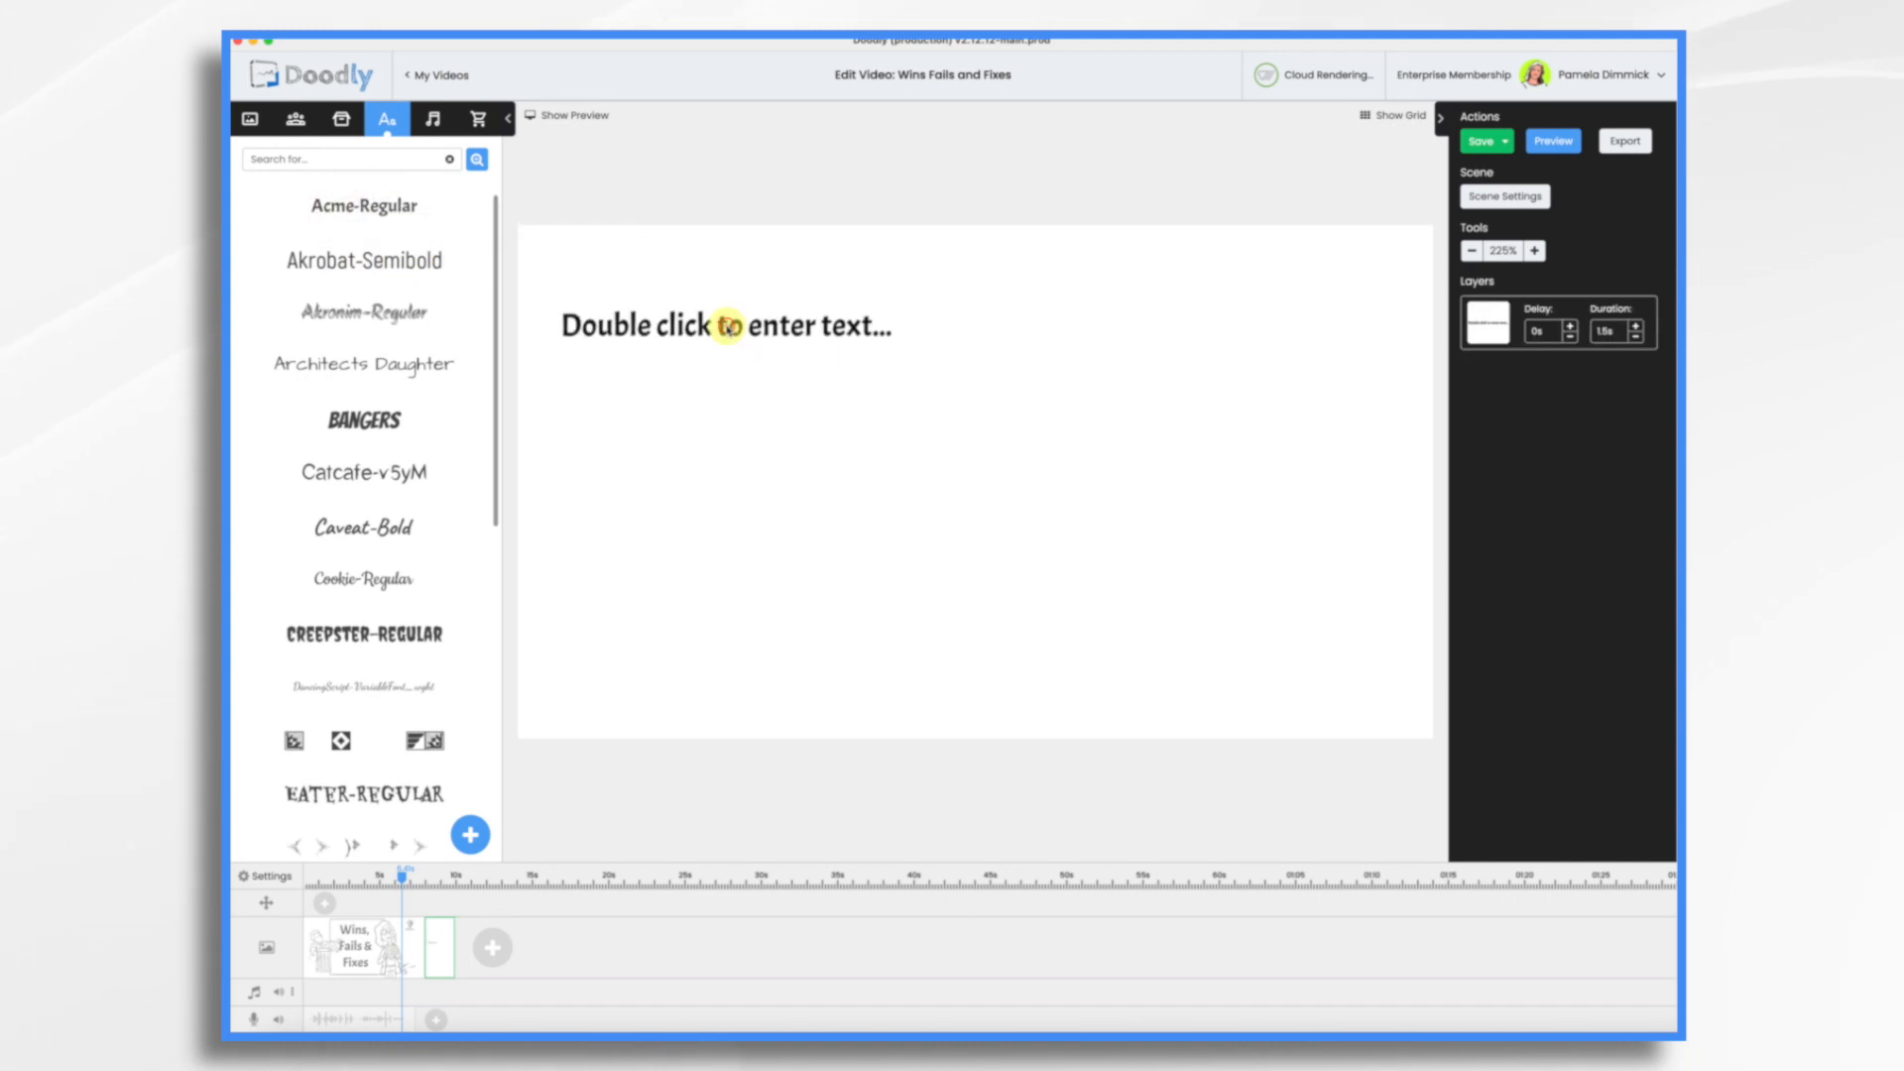
double_click(837, 338)
text(Wi)
click(1136, 687)
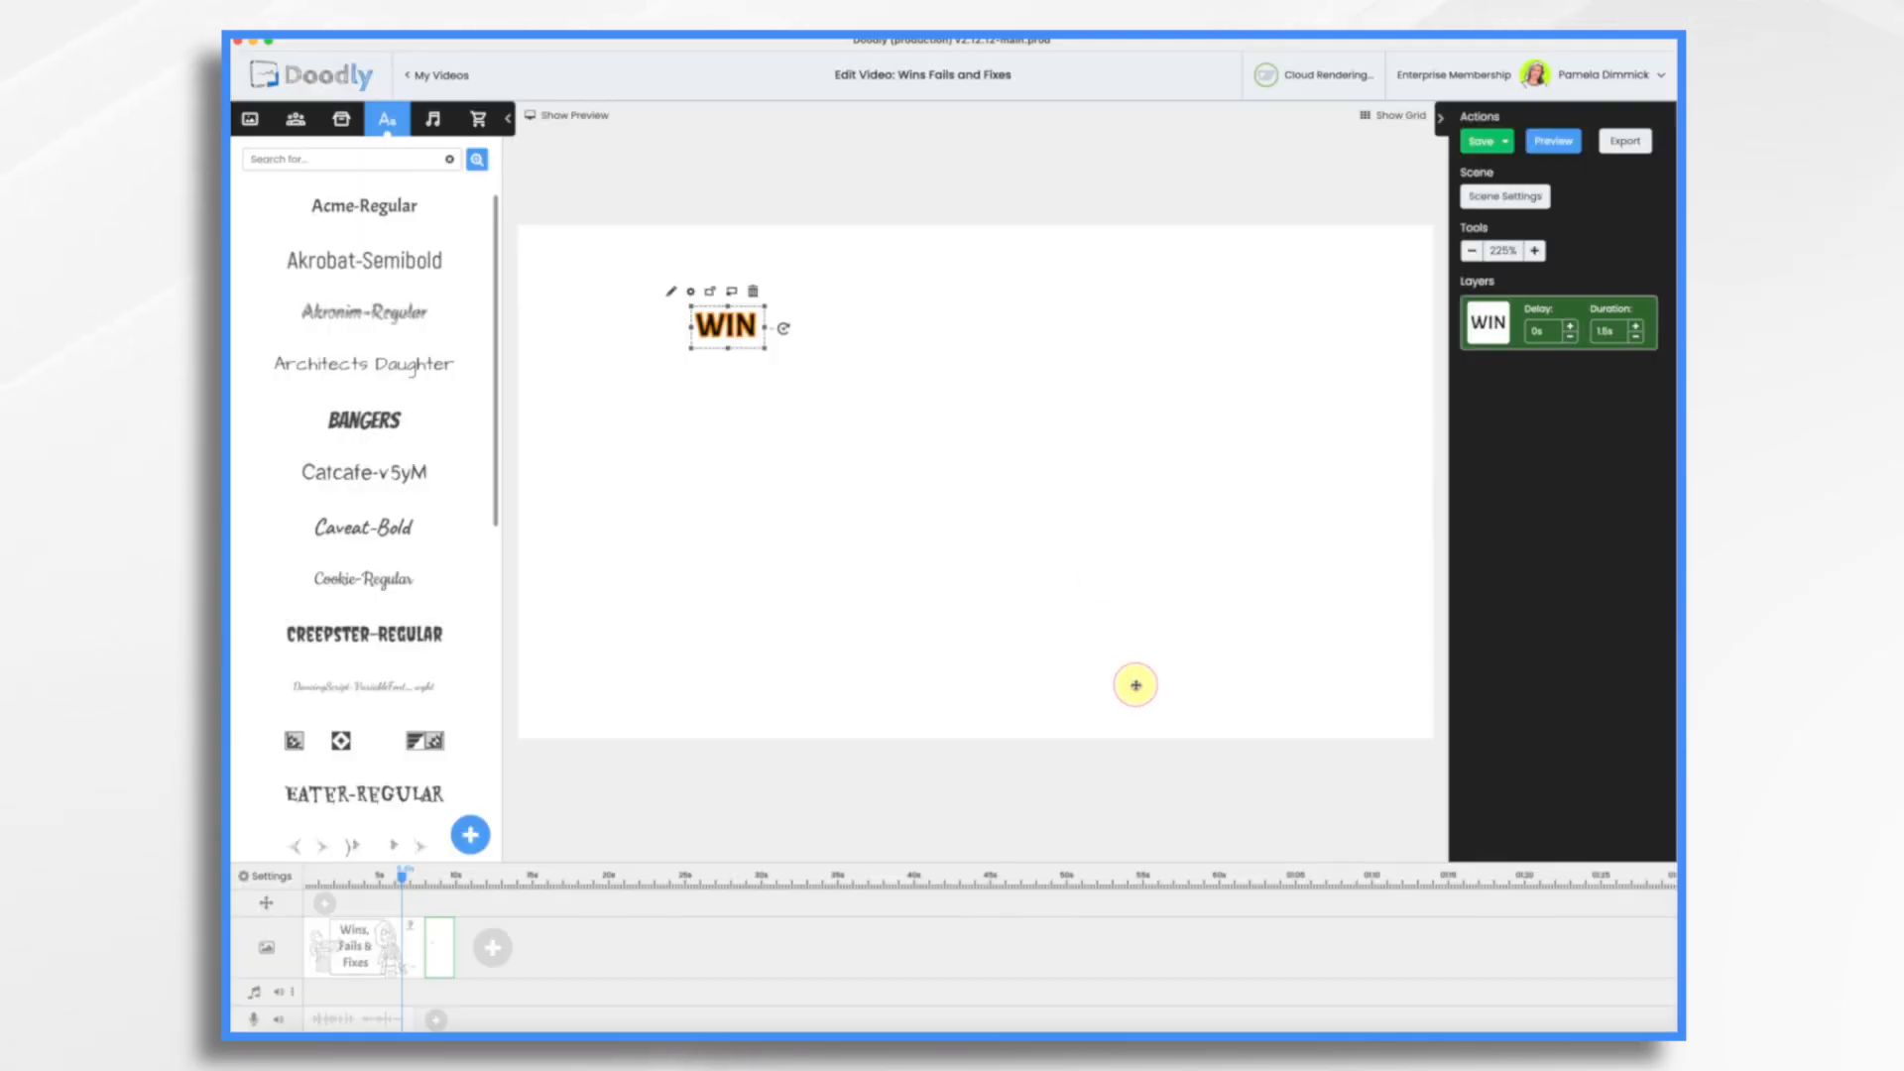
- Enlarge the WIN text, position it near the center of the scene and save the video
drag(762, 348, 1212, 513)
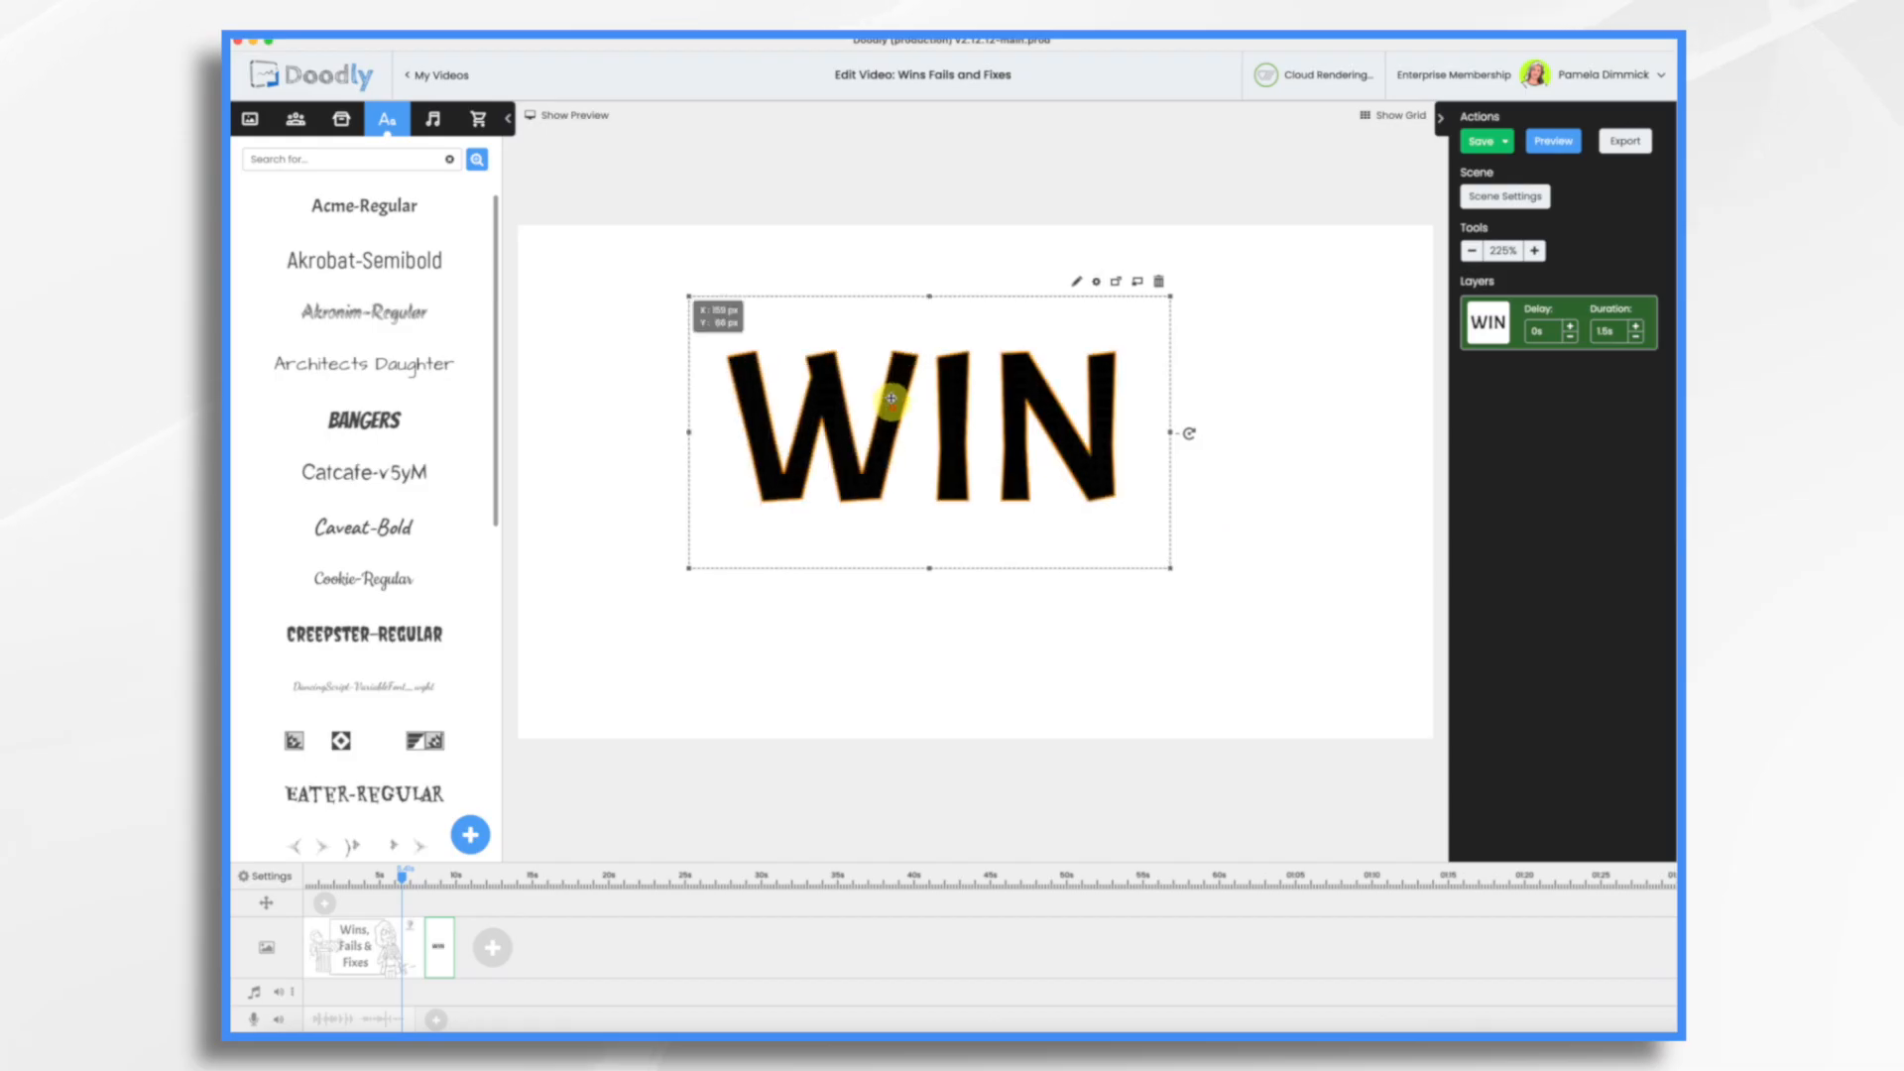
drag(893, 404, 926, 425)
key(super+s)
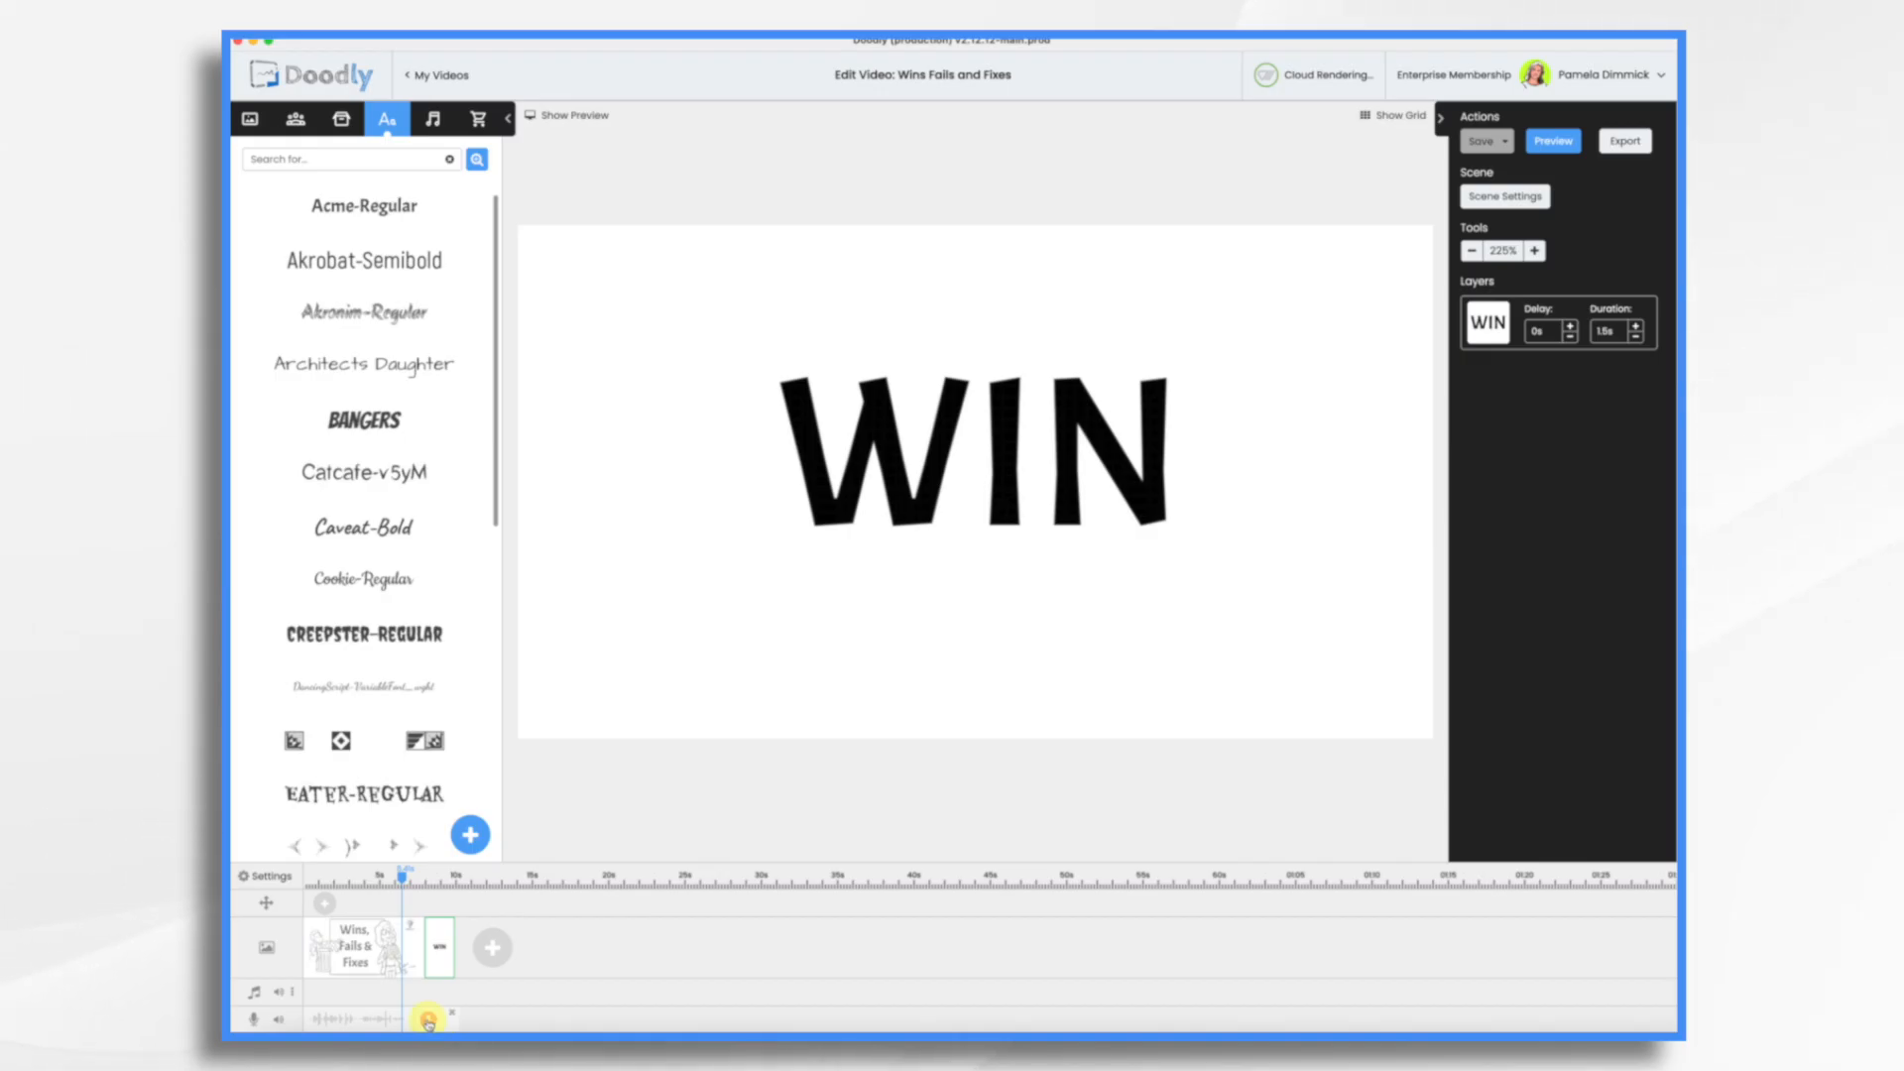
- Record a voiceover clip for the WIN scene, following the title scene's audio
click(428, 1021)
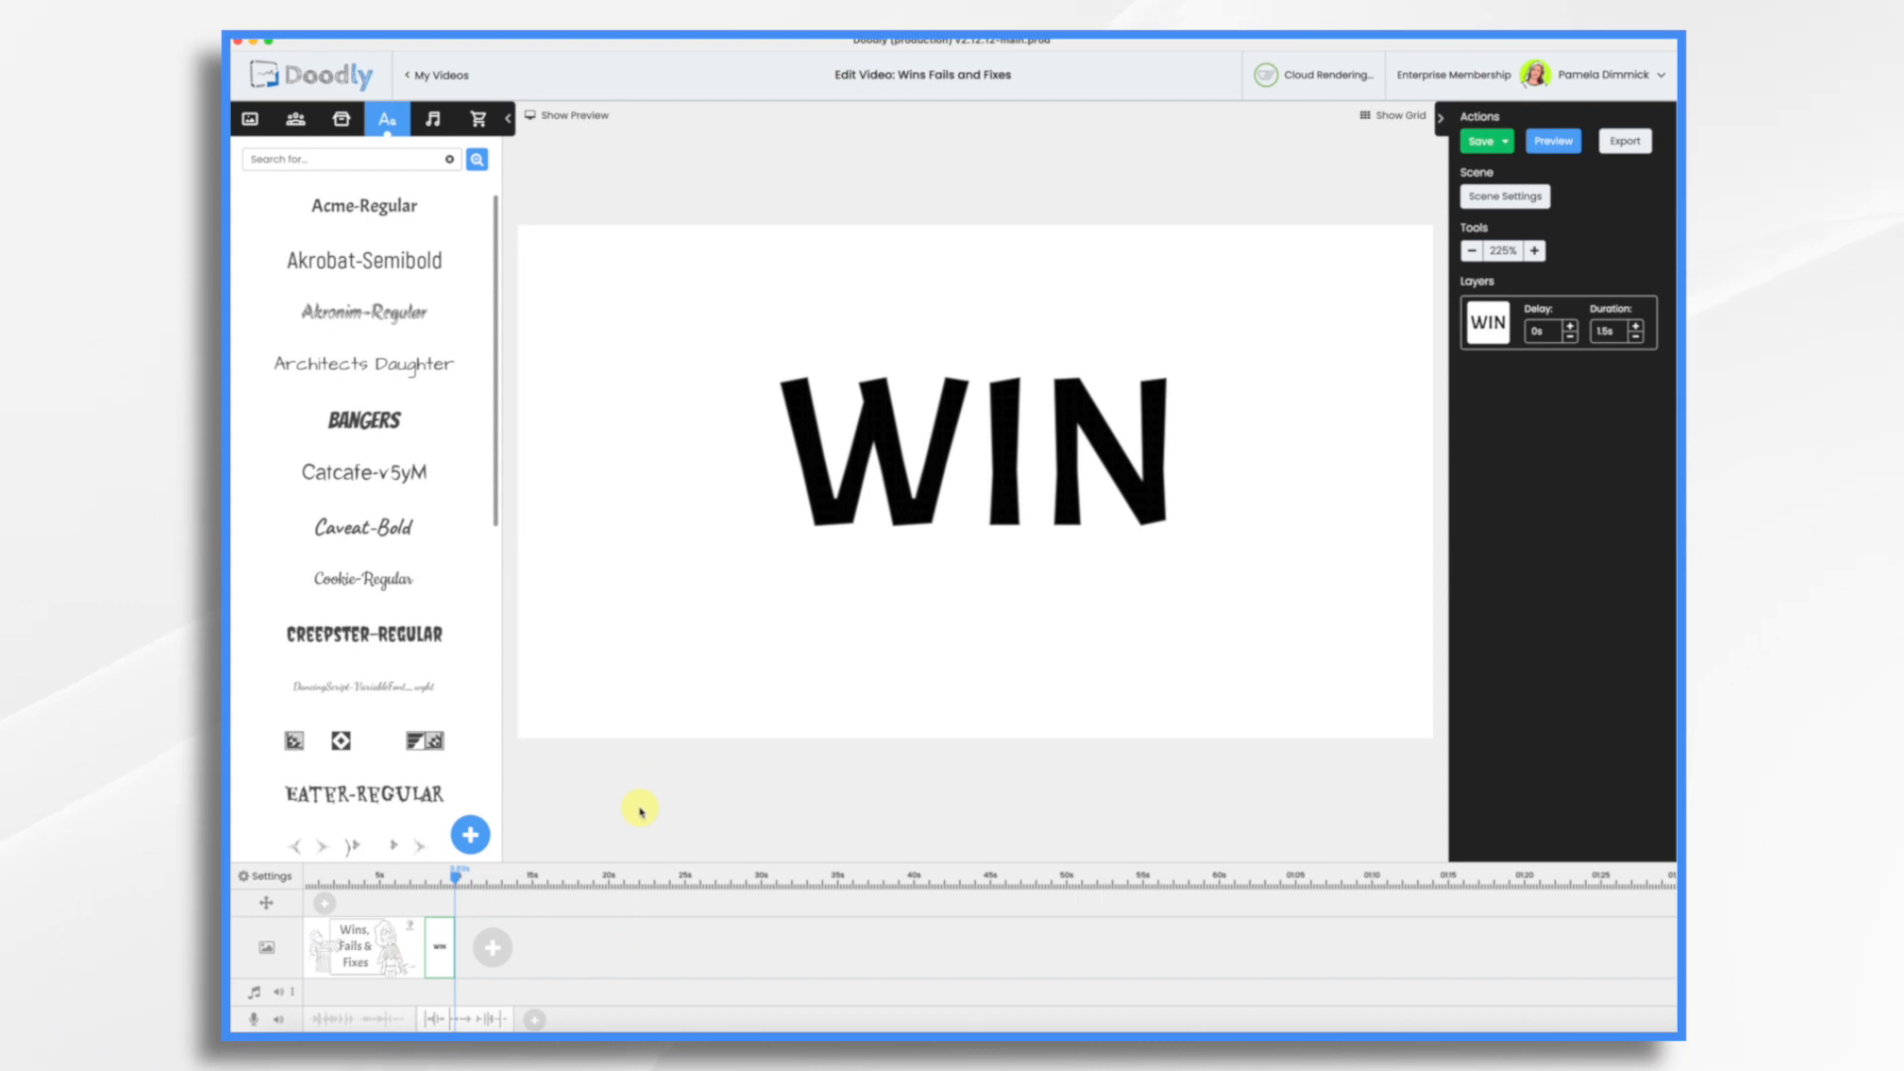
- Search the props for "webinar" and add the Webinar monitor image to the WIN scene
click(341, 120)
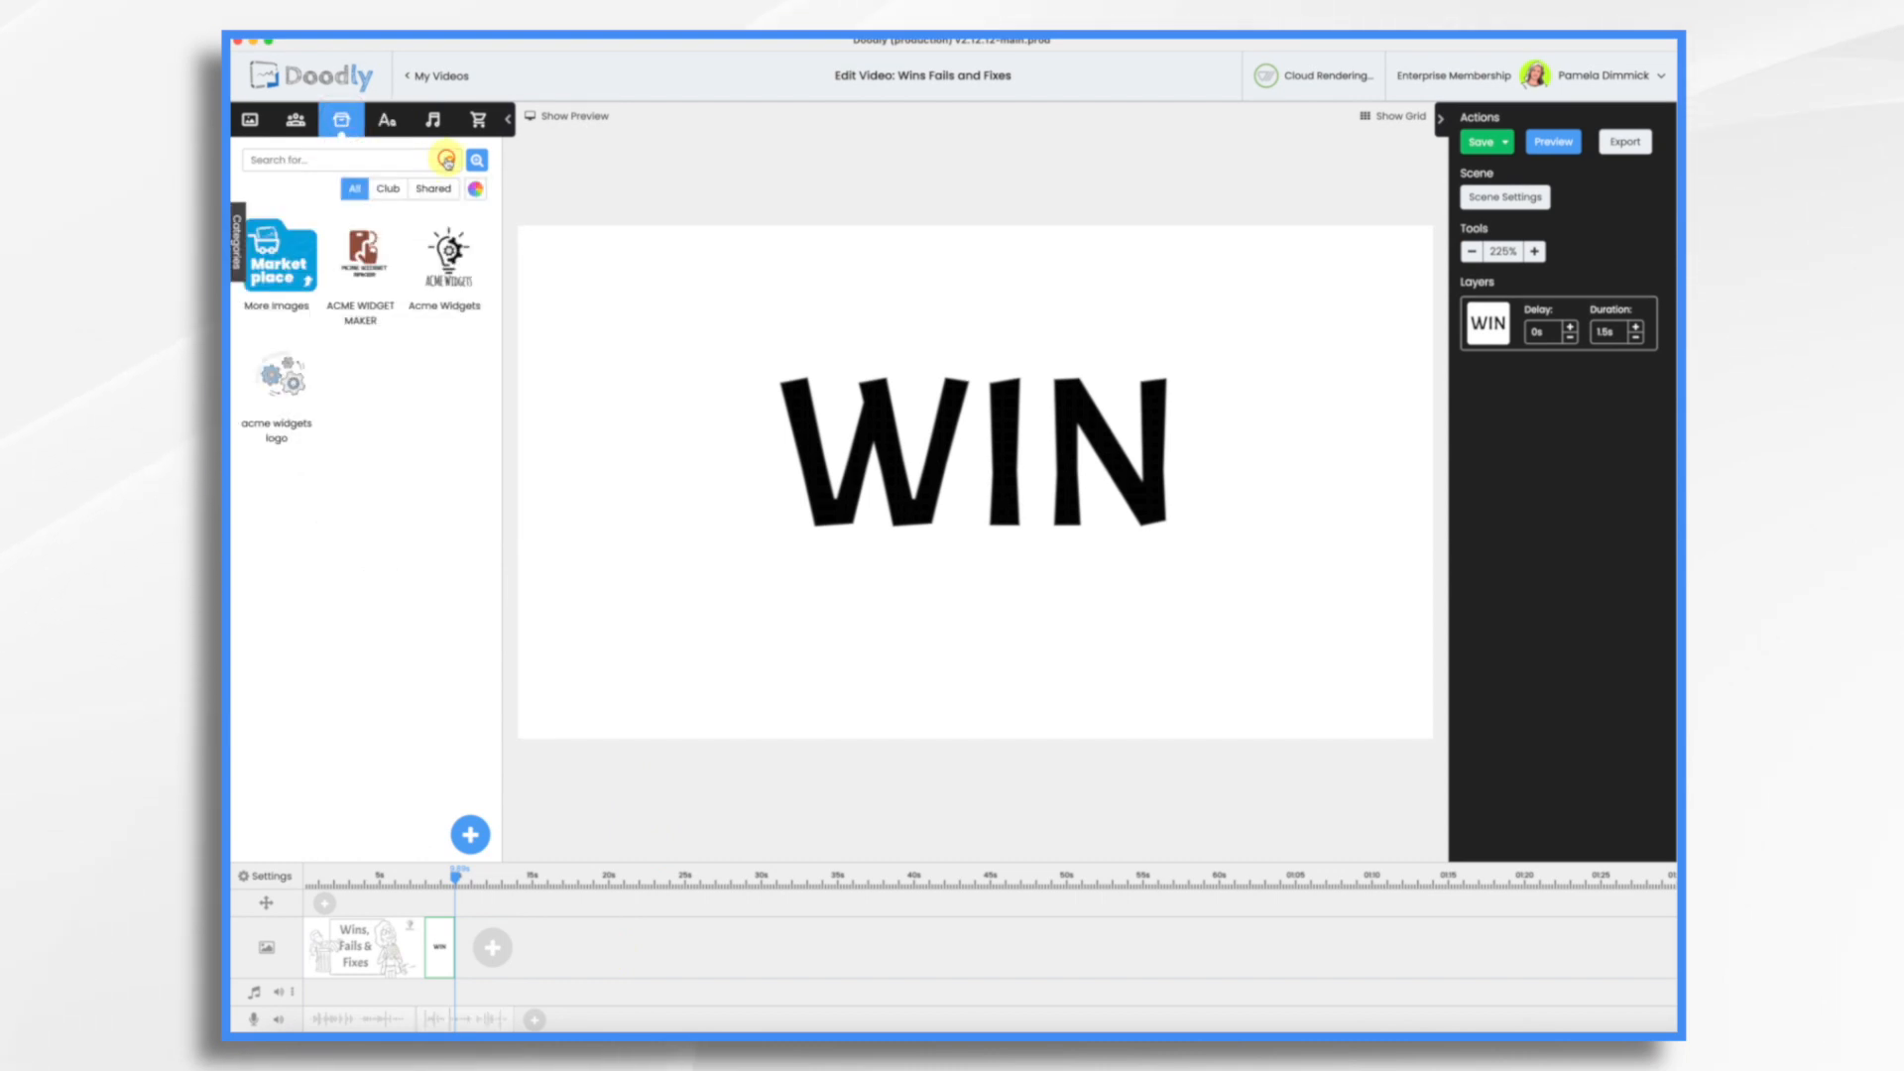
click(318, 161)
text(webinar)
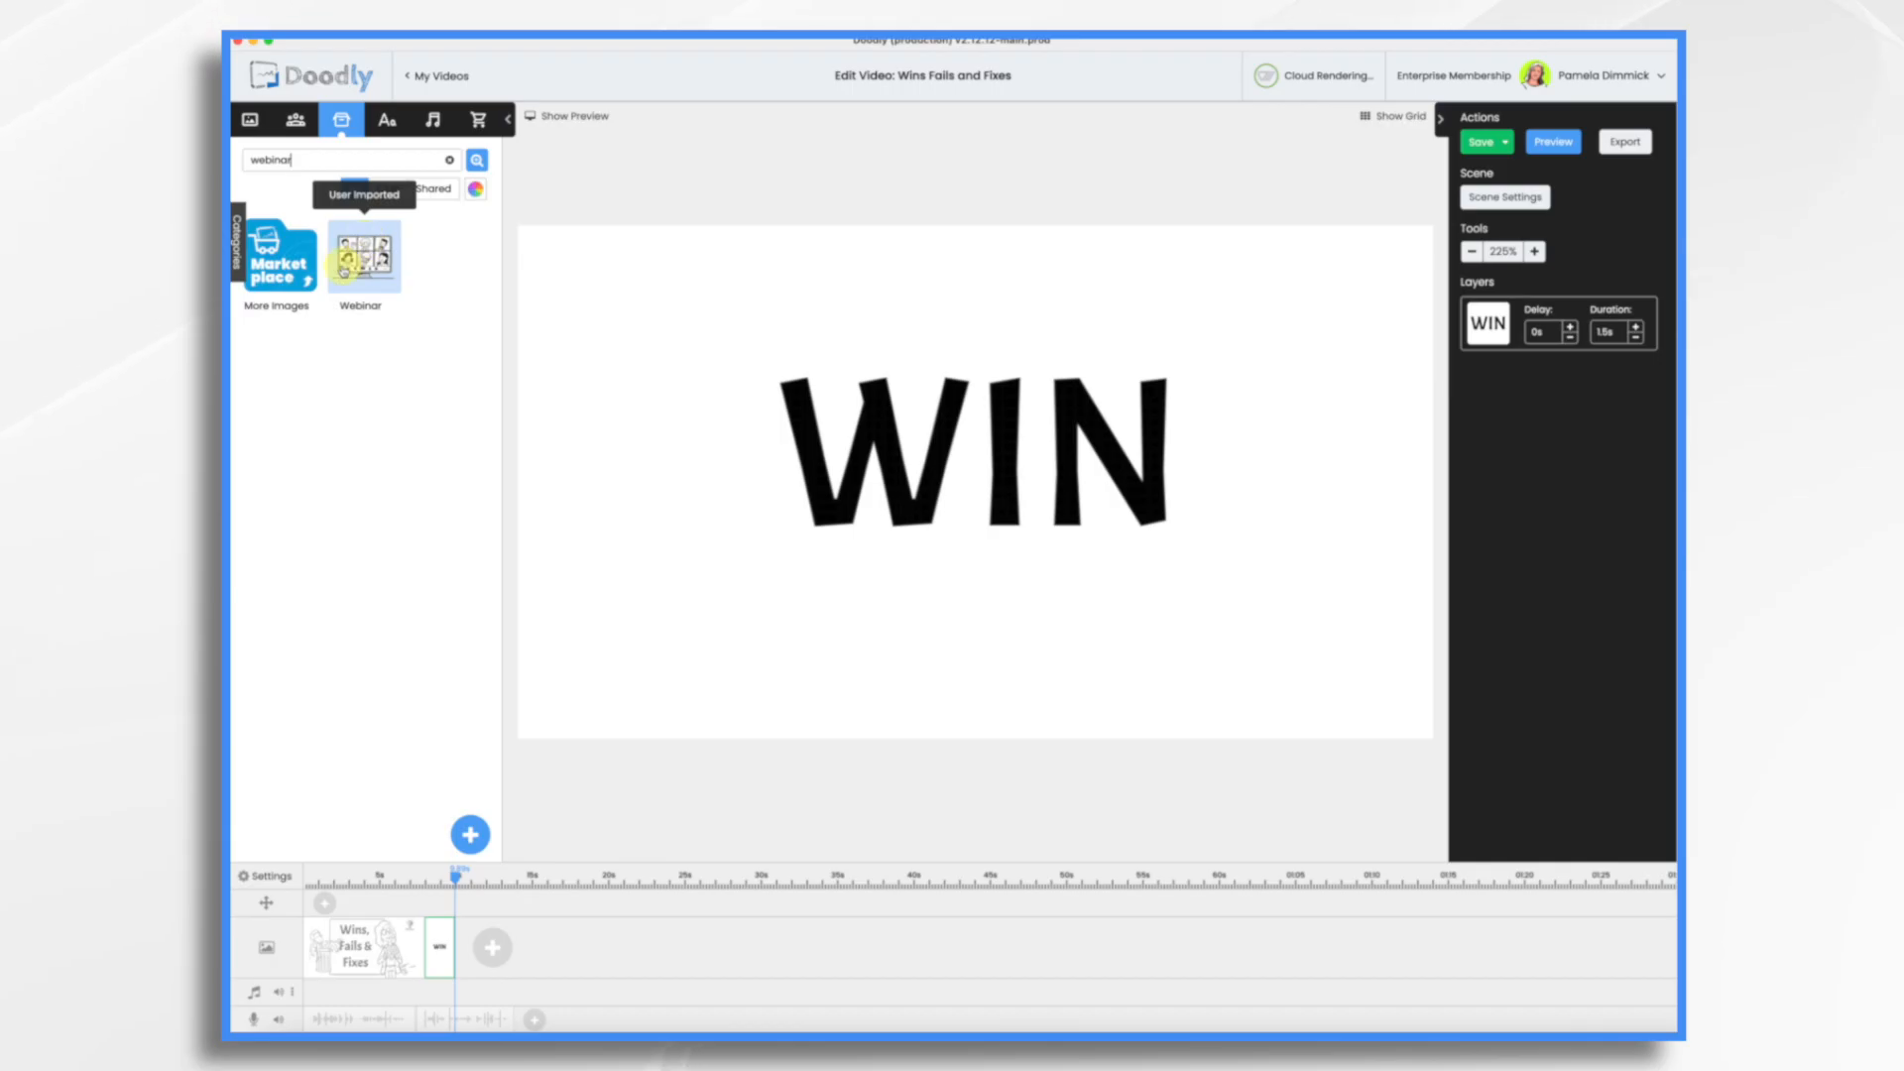
drag(364, 255, 673, 558)
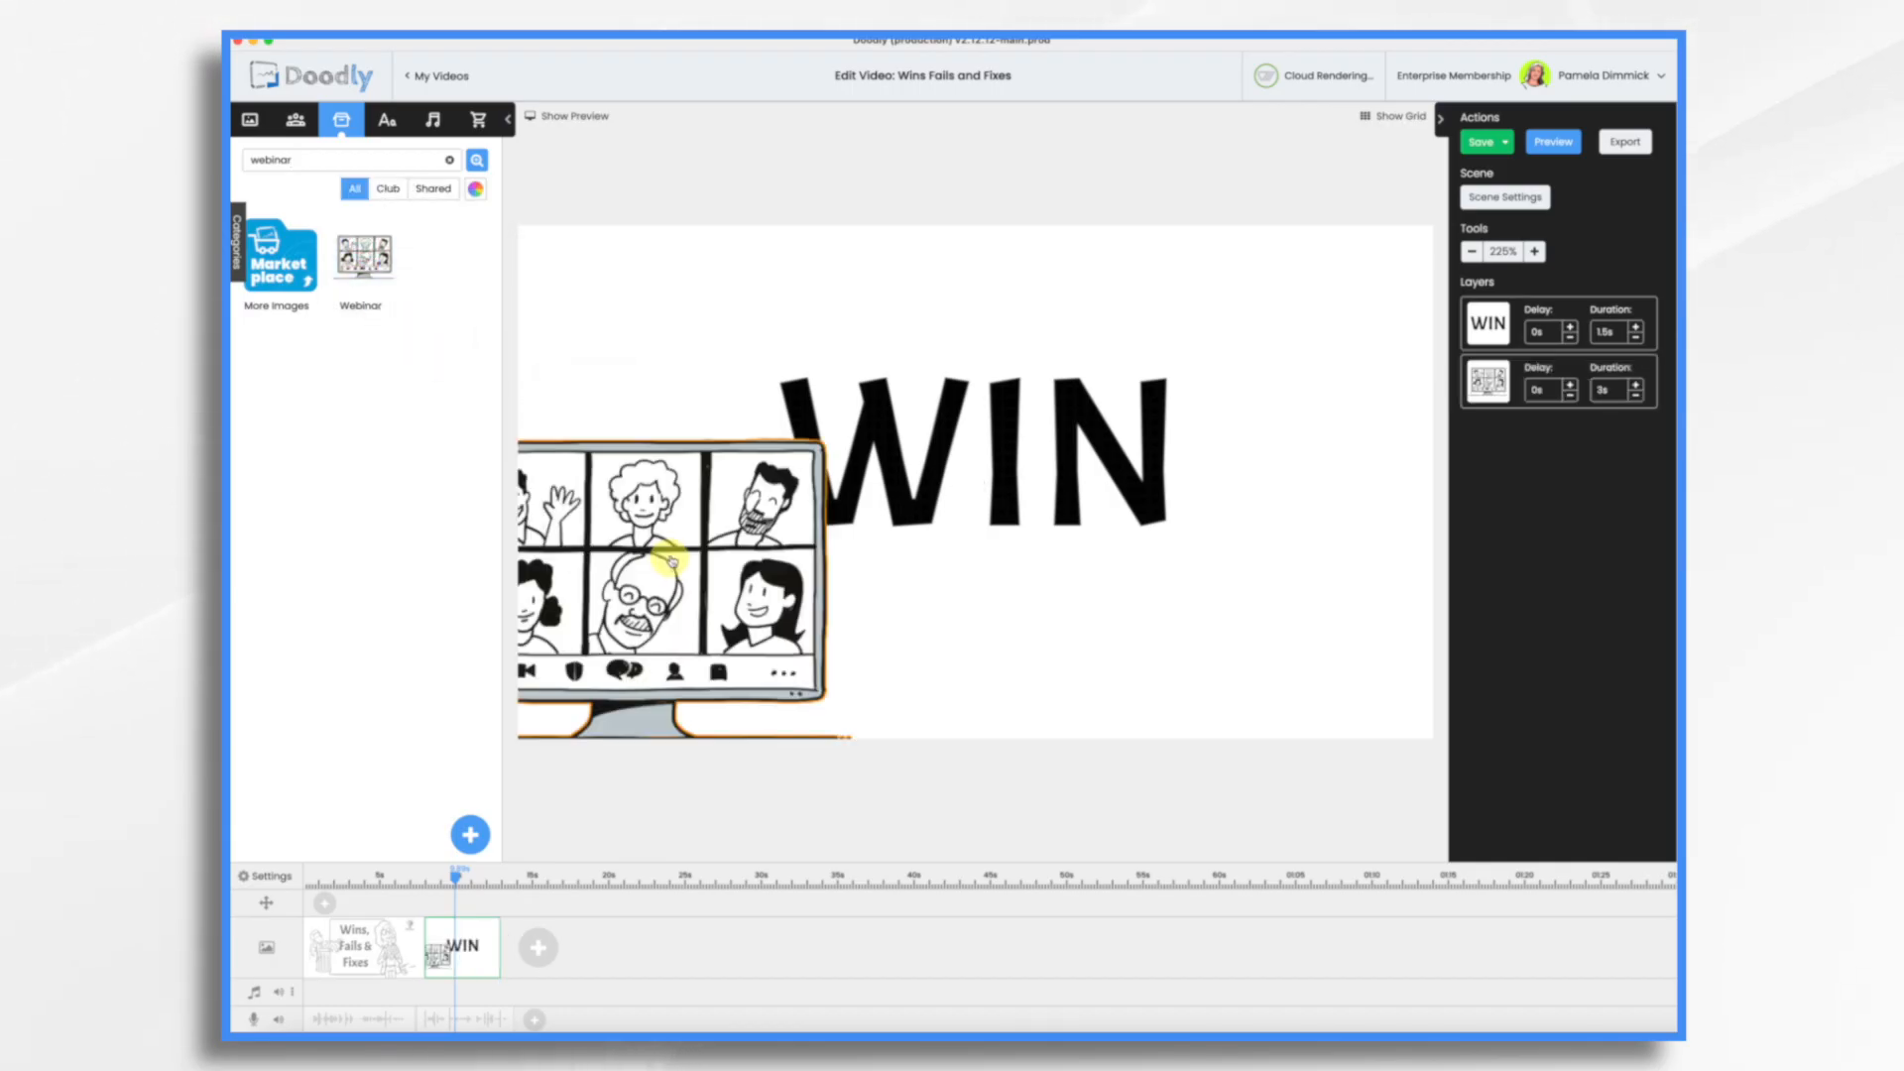
- Shrink the Webinar image into the scene's lower-left corner and move the WIN text slightly higher
click(714, 538)
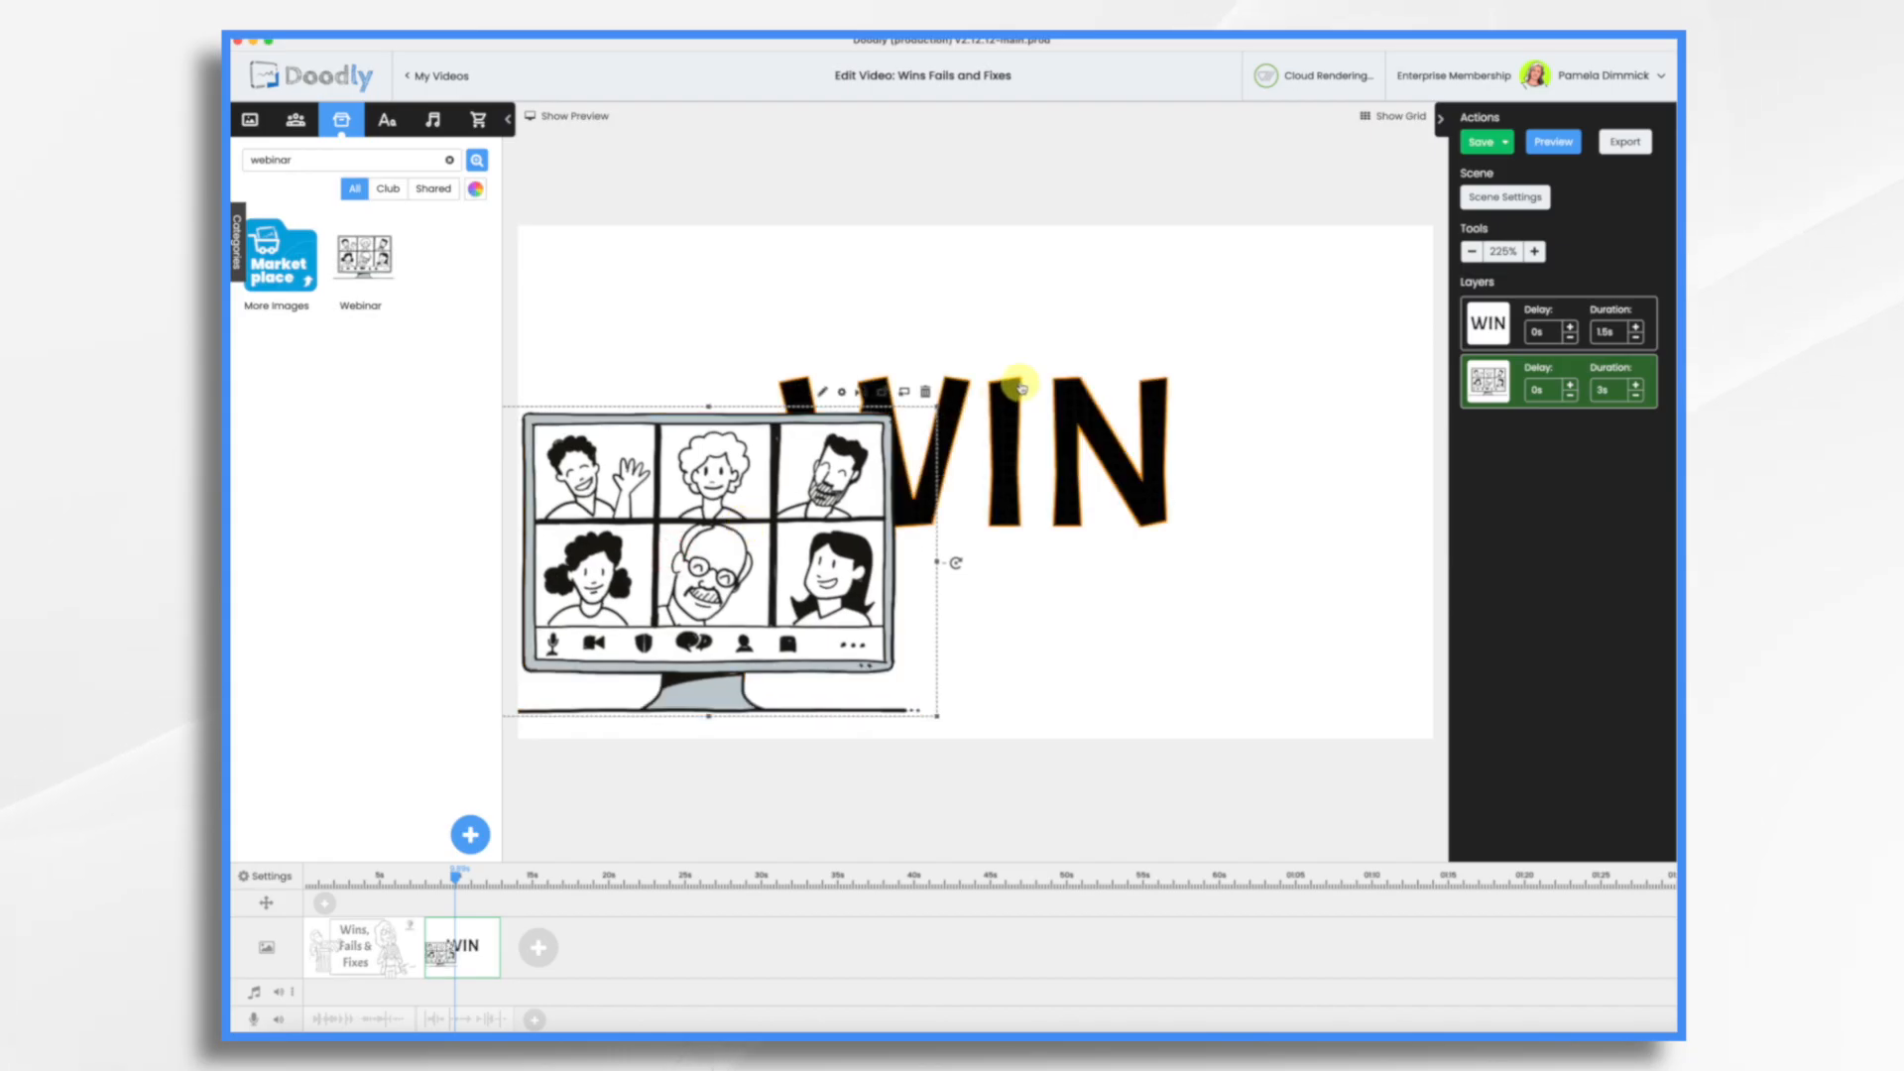
drag(937, 408, 715, 515)
drag(716, 607, 707, 598)
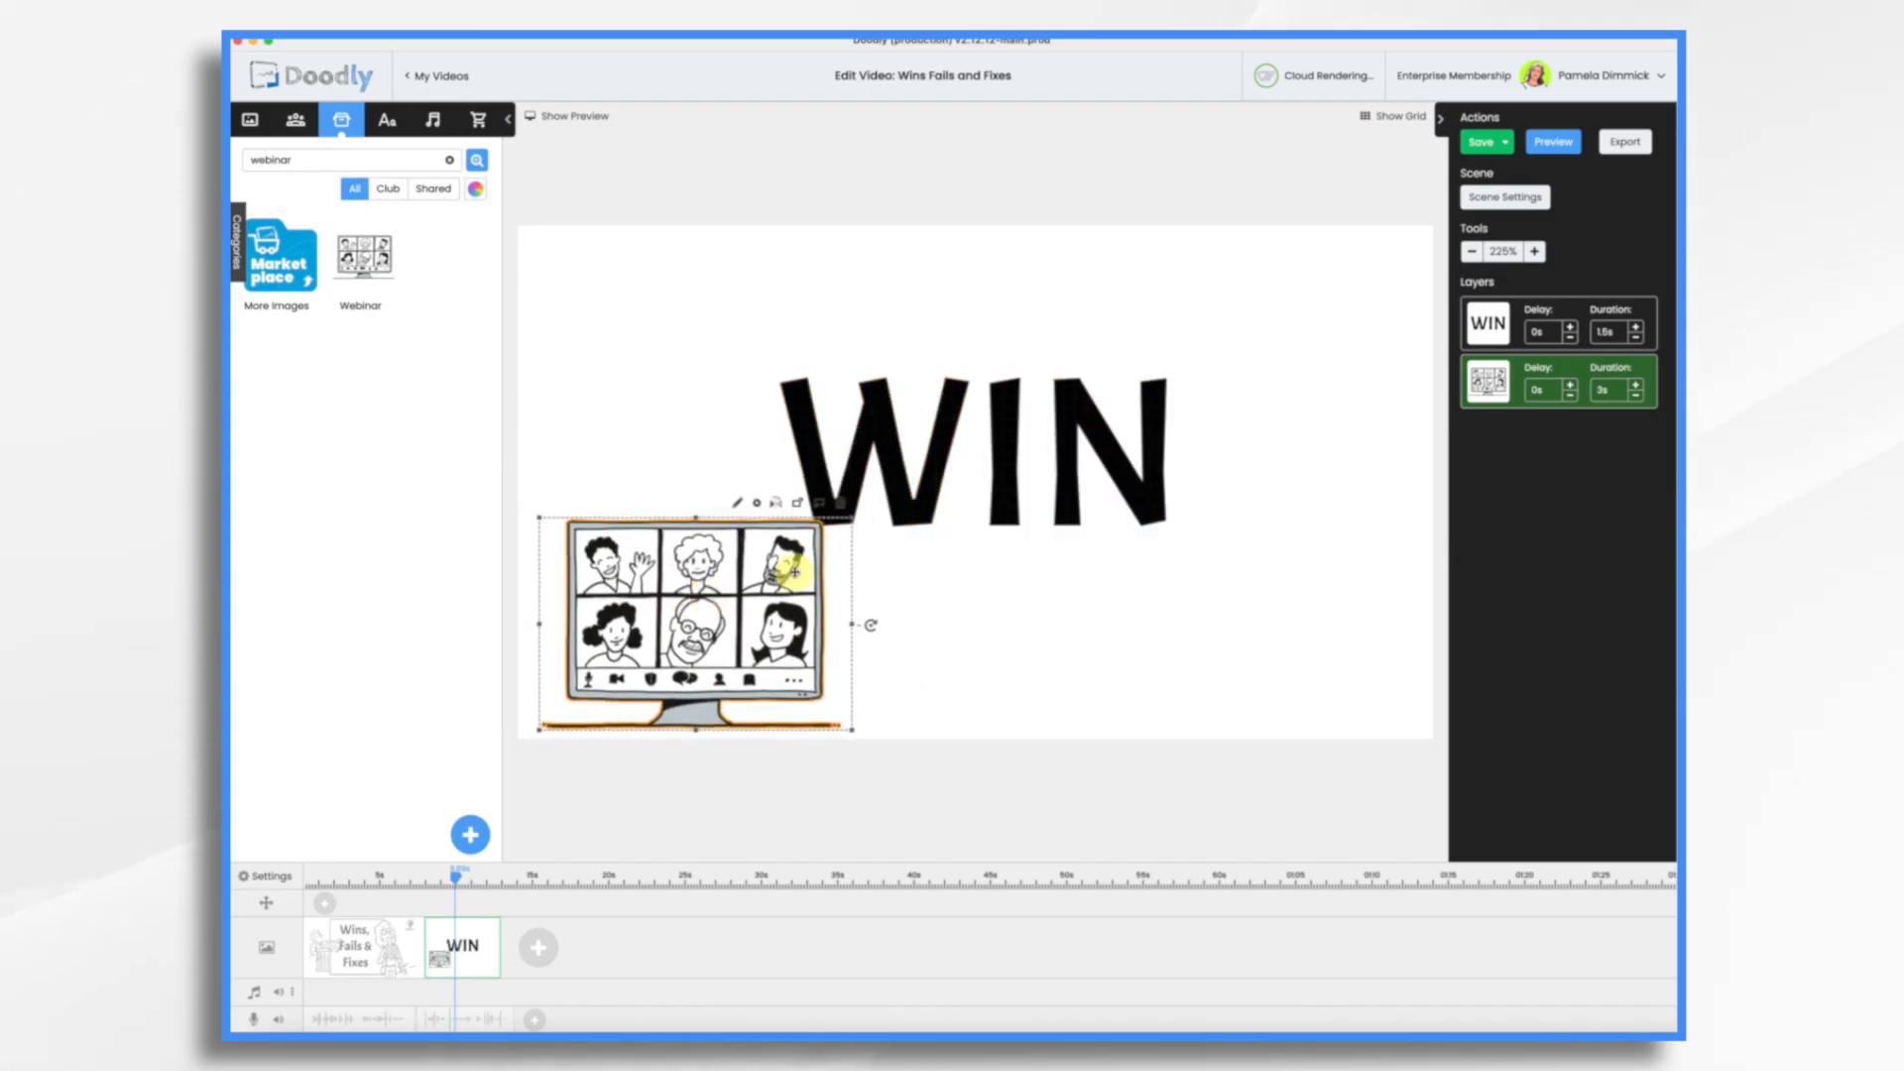
drag(1097, 434, 1101, 412)
click(1198, 647)
click(726, 615)
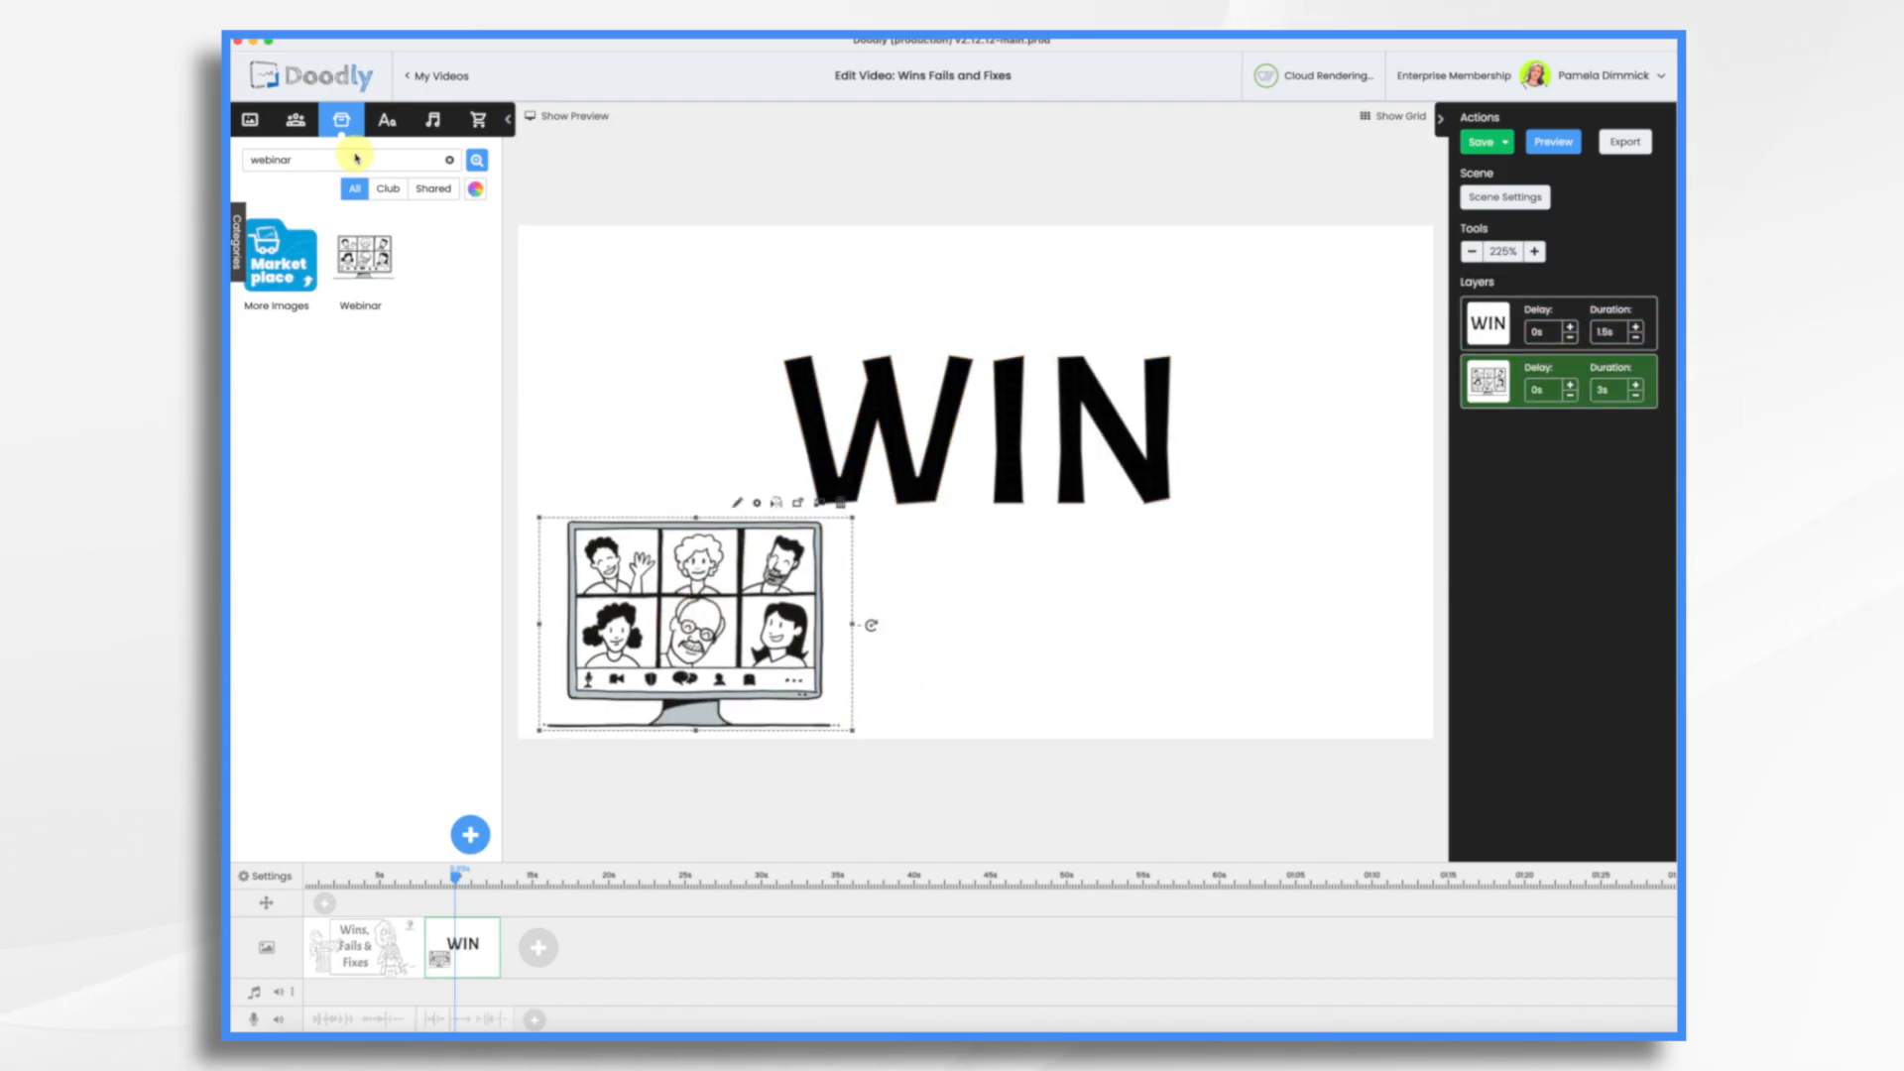
- Search the props for "trophy" and add a trophy image to the WIN scene
click(354, 158)
text(trophy)
drag(365, 388, 1220, 510)
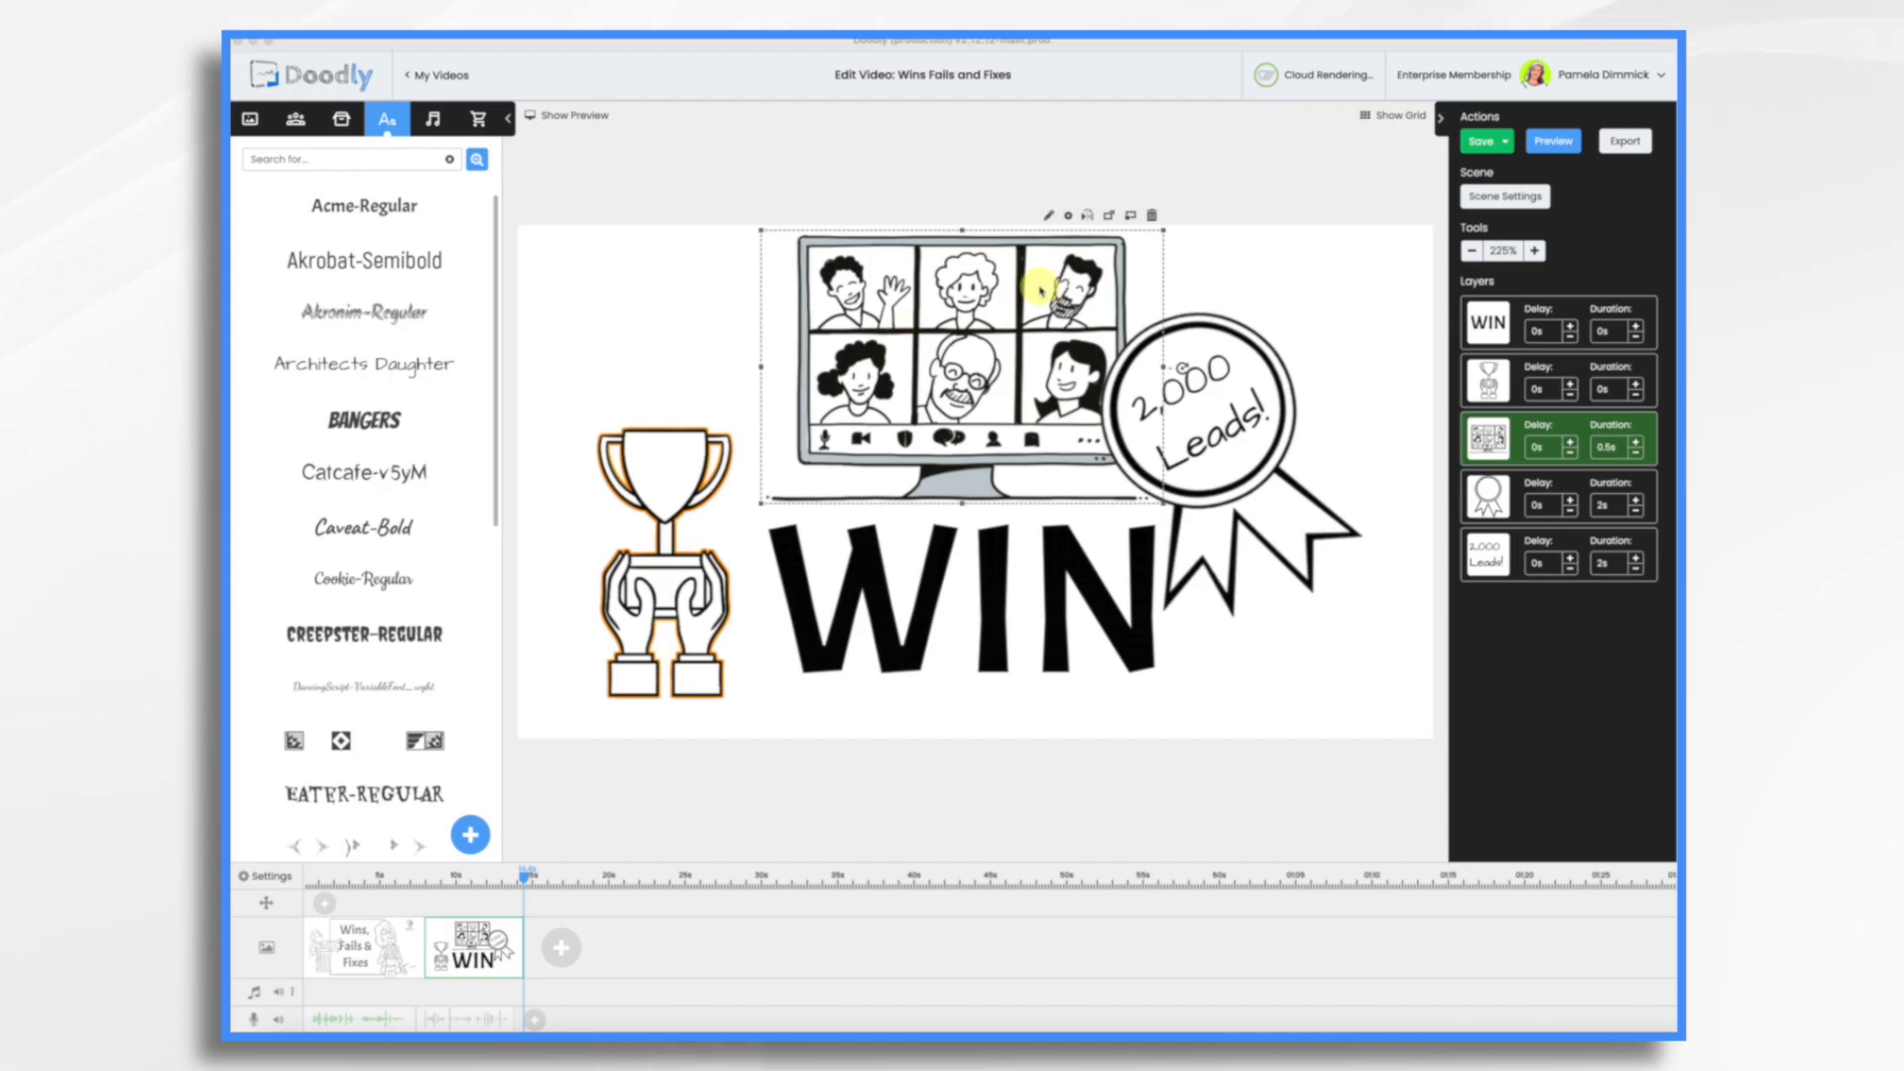
- Open the Webinar image in the asset editor to check its reveal mode and return without saving
click(1050, 216)
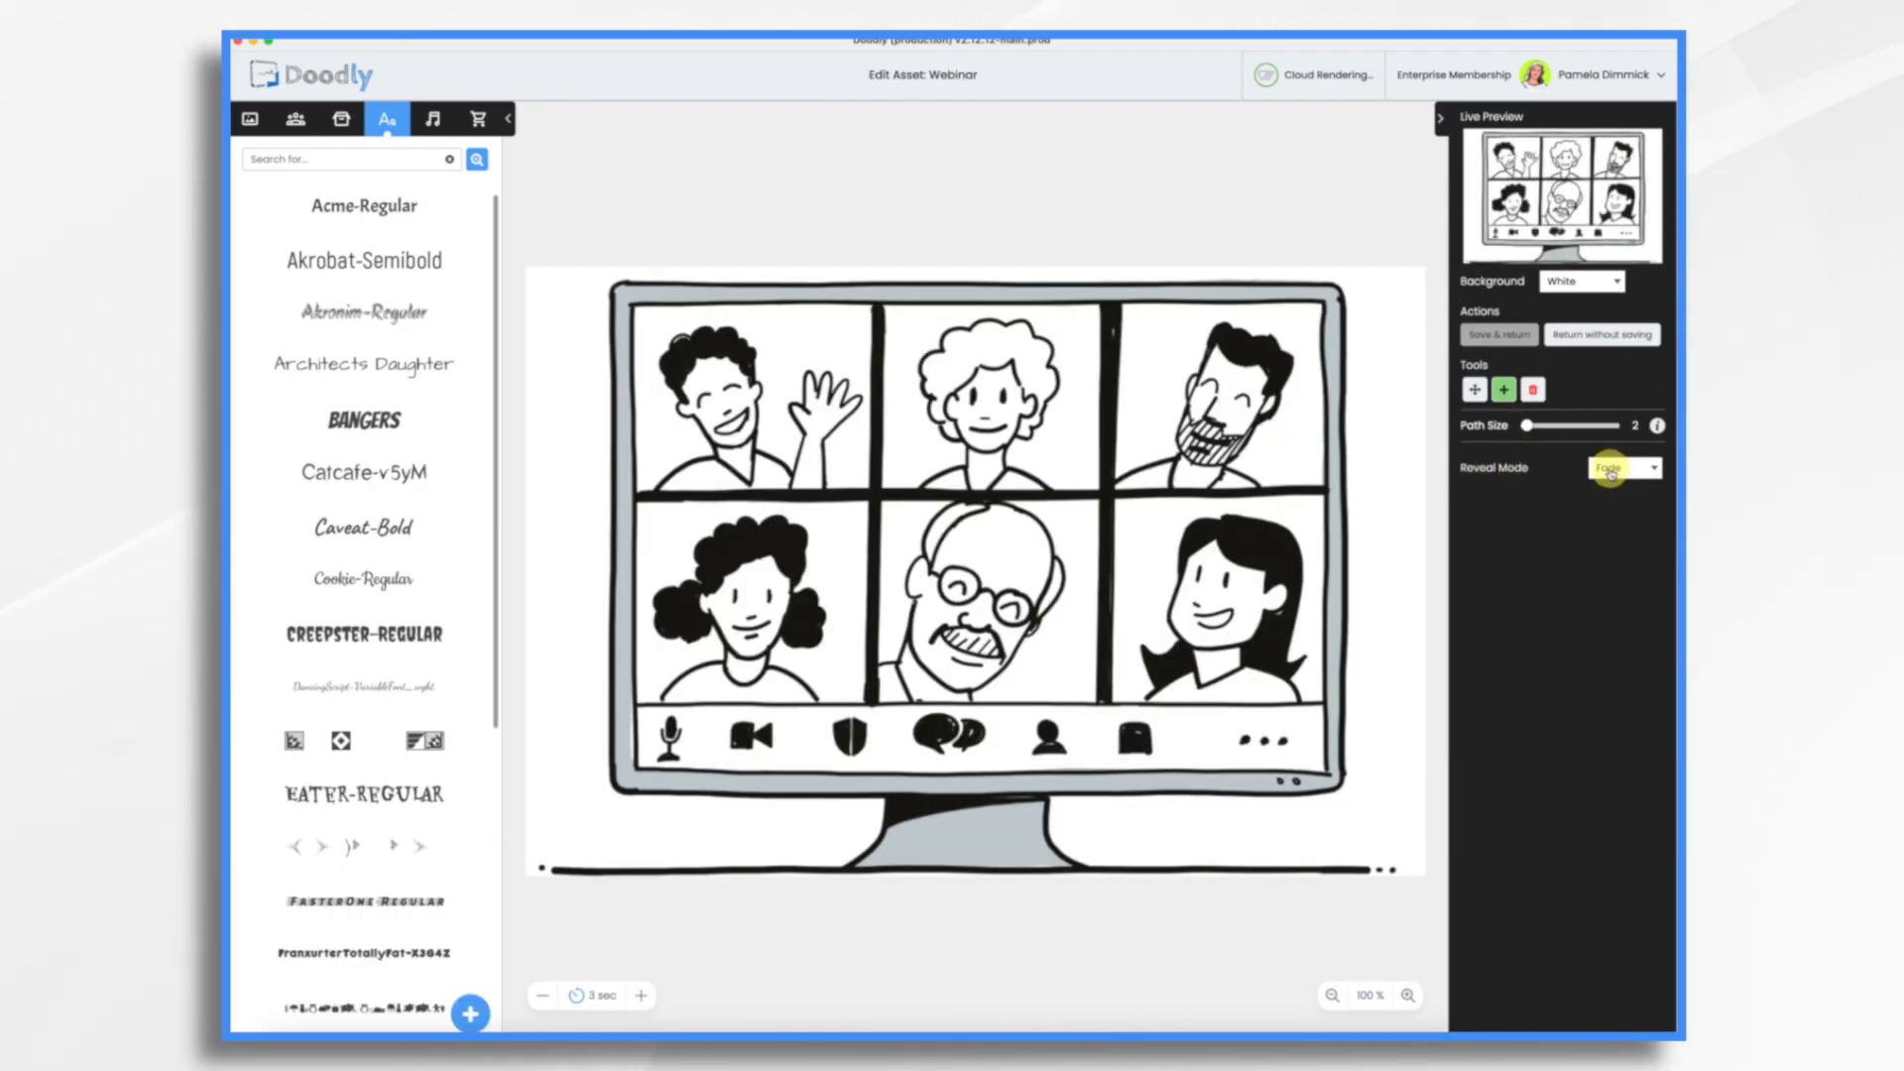
click(1601, 334)
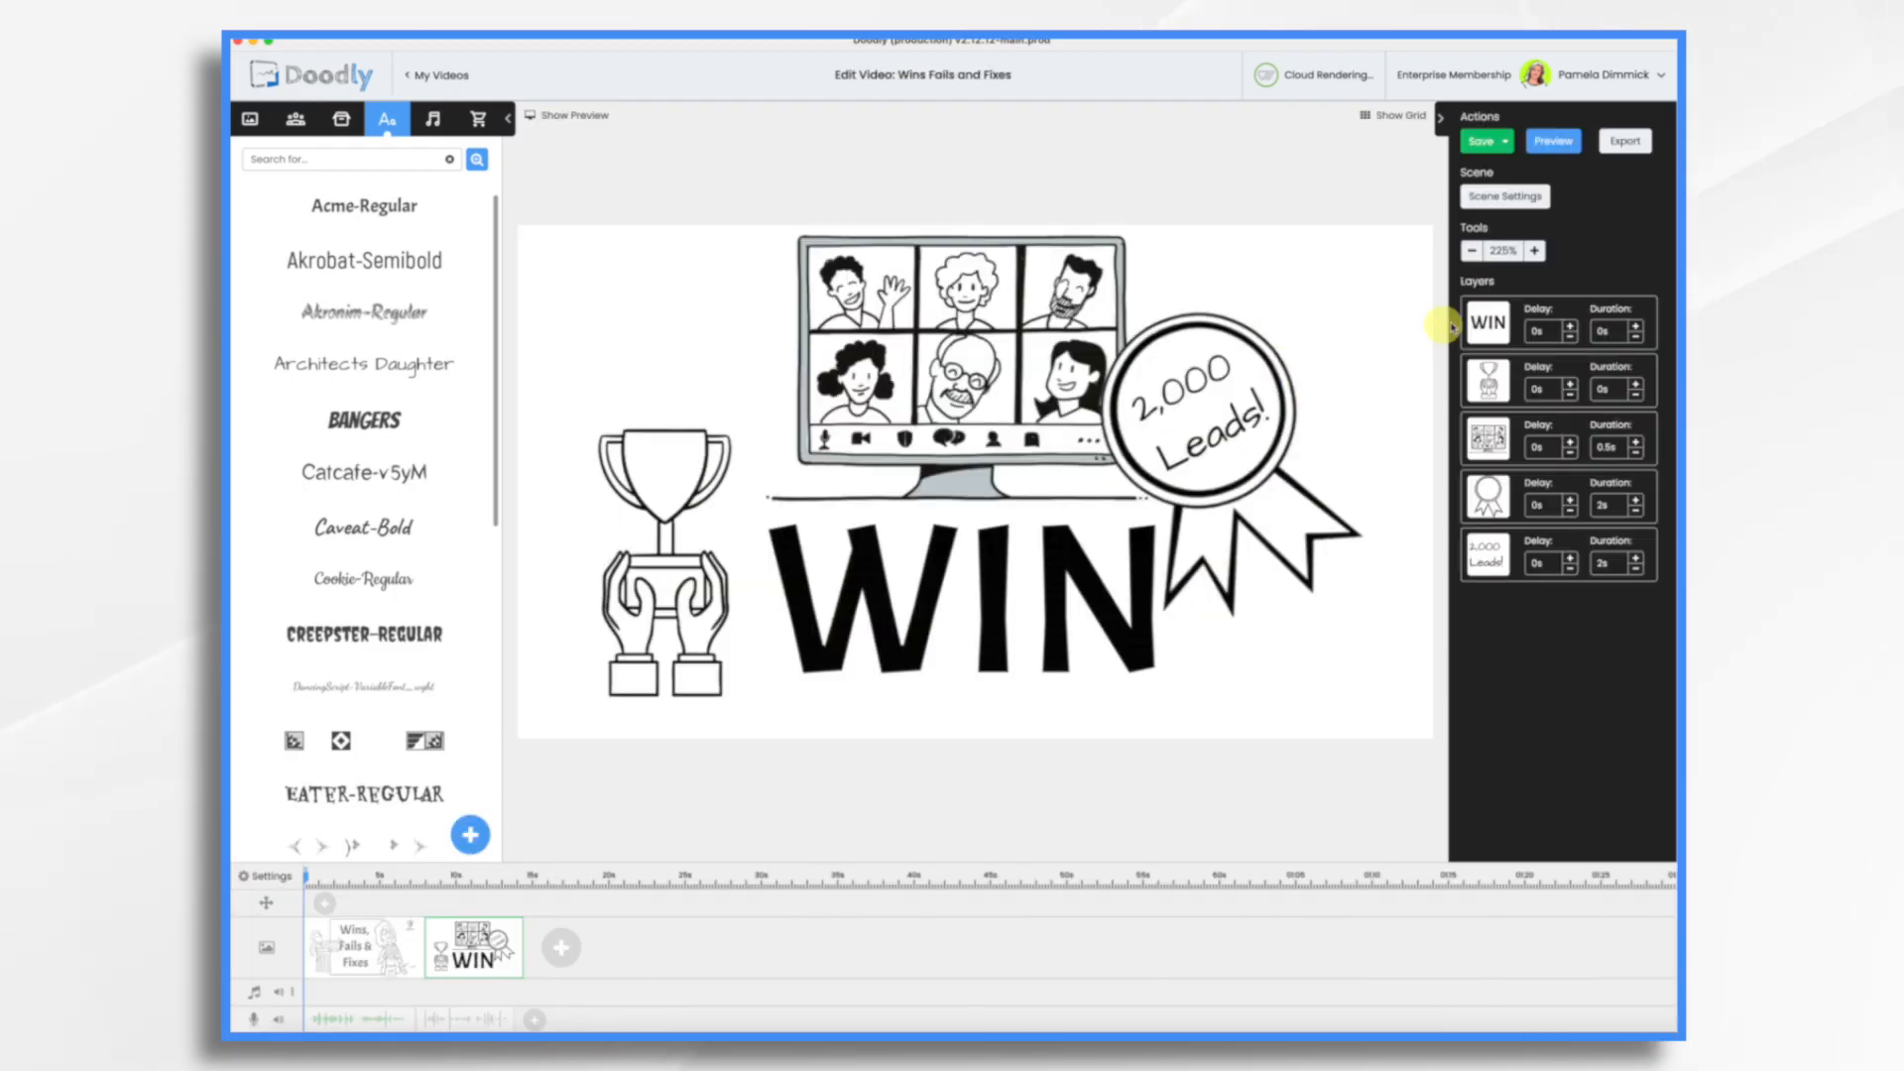
click(1575, 442)
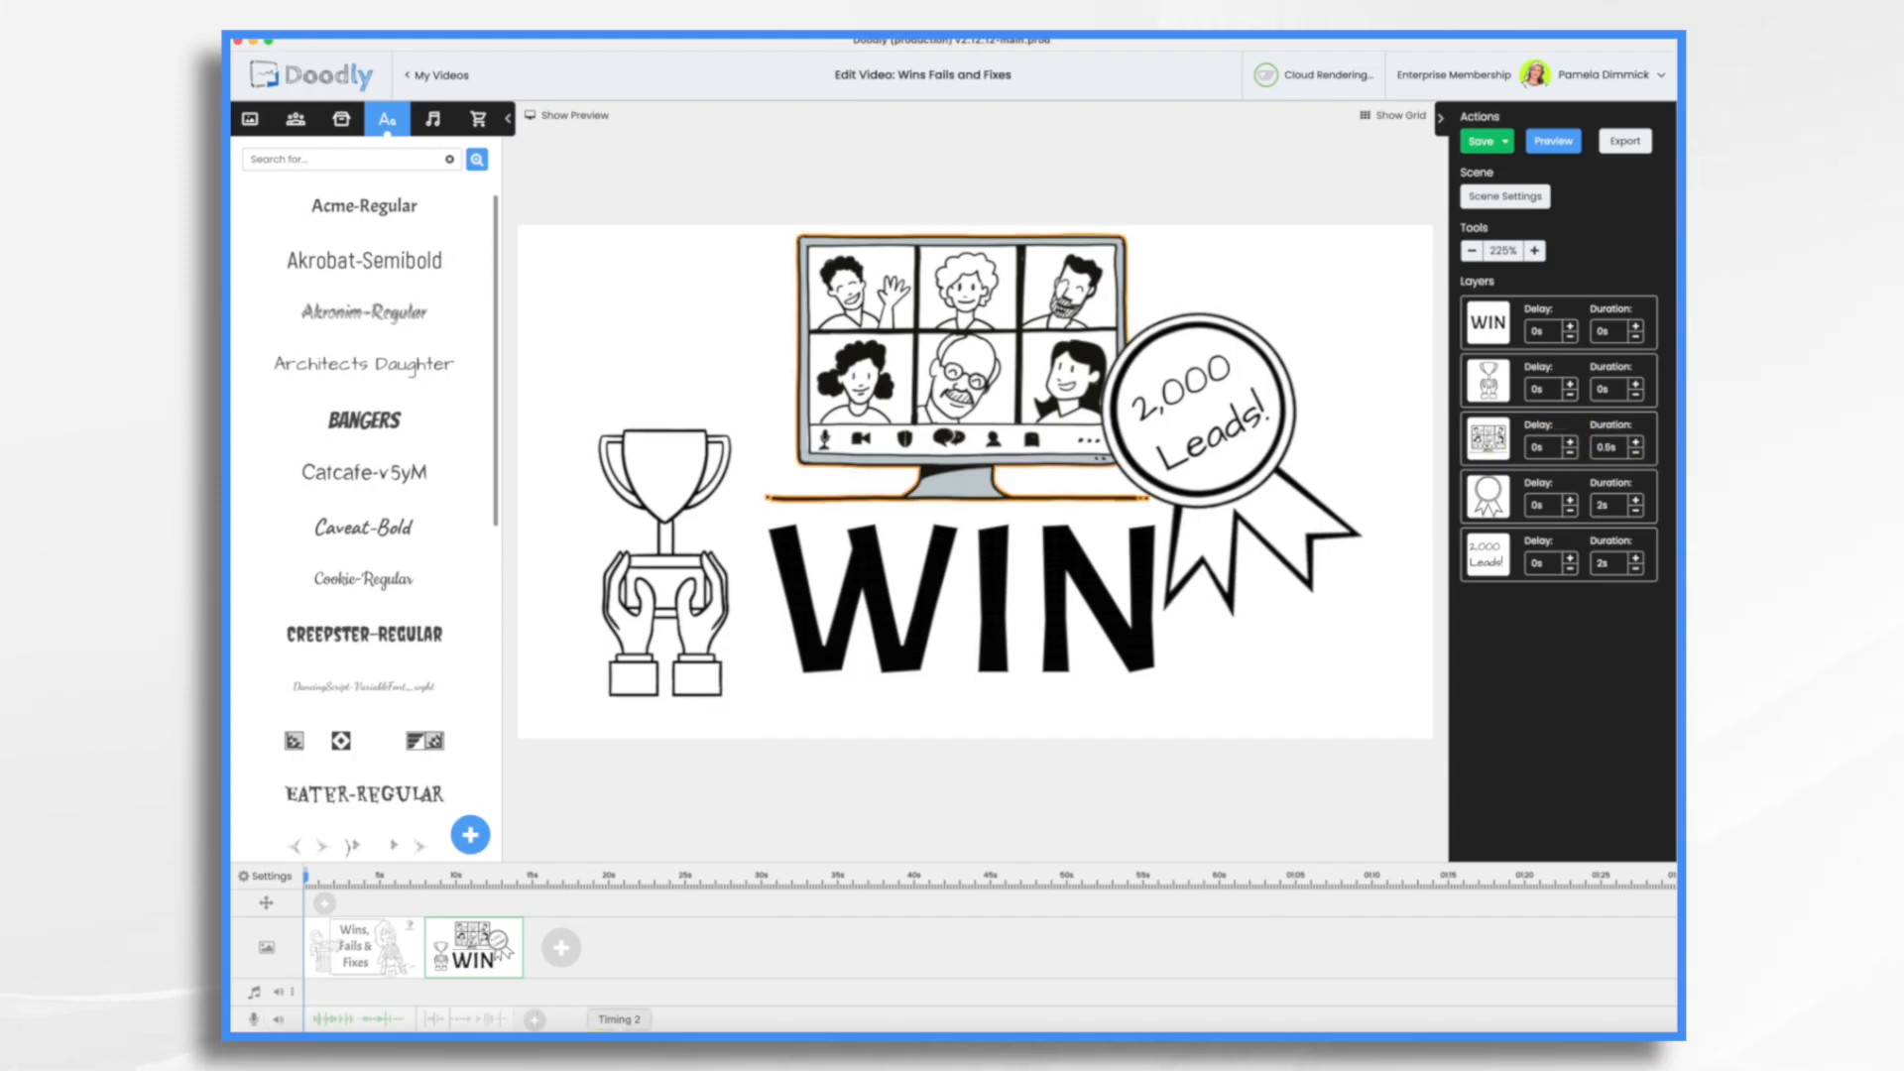
- Add a third scene with the Acme-Regular text "FAIL", enlarged and positioned slightly above the scene's center
click(556, 954)
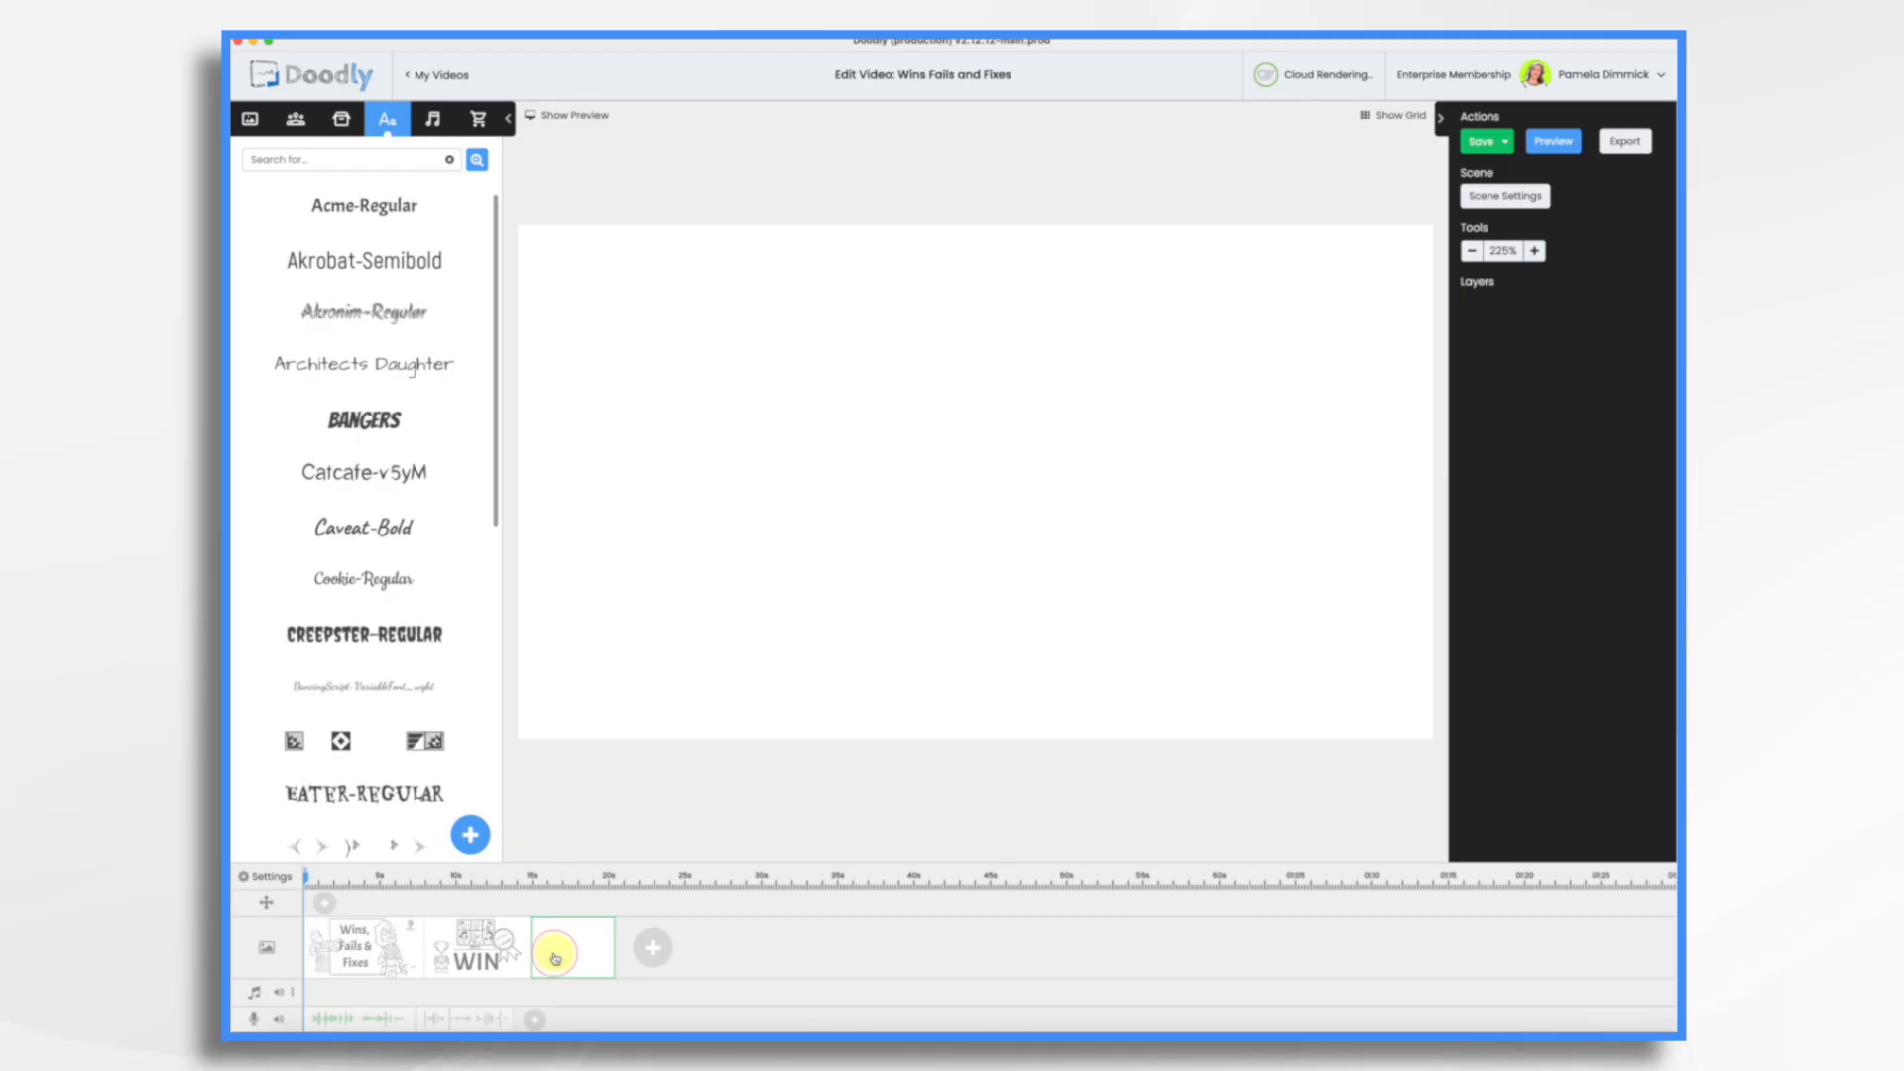
drag(383, 205, 892, 445)
double_click(957, 508)
text(FAIL)
click(1121, 686)
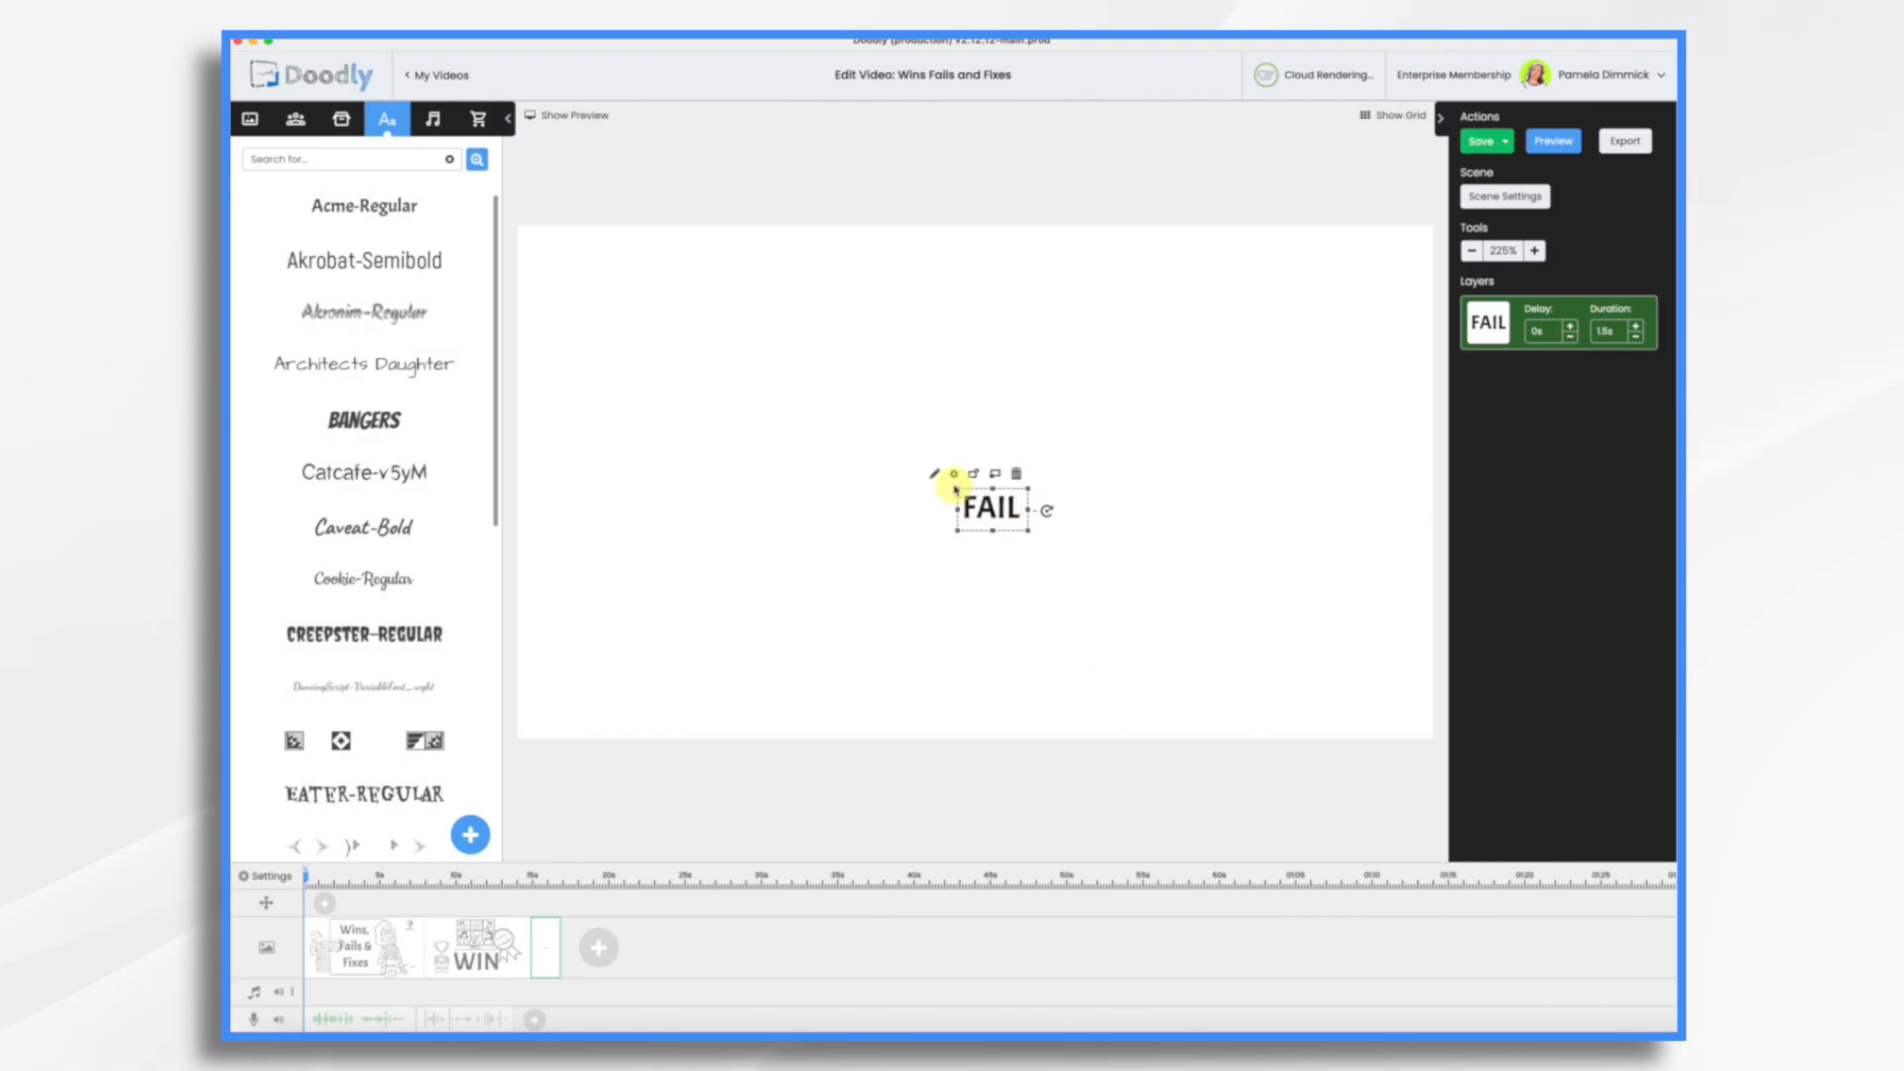
mouse_move(915, 462)
mouse_down()
mouse_move(681, 340)
mouse_move(912, 424)
mouse_up()
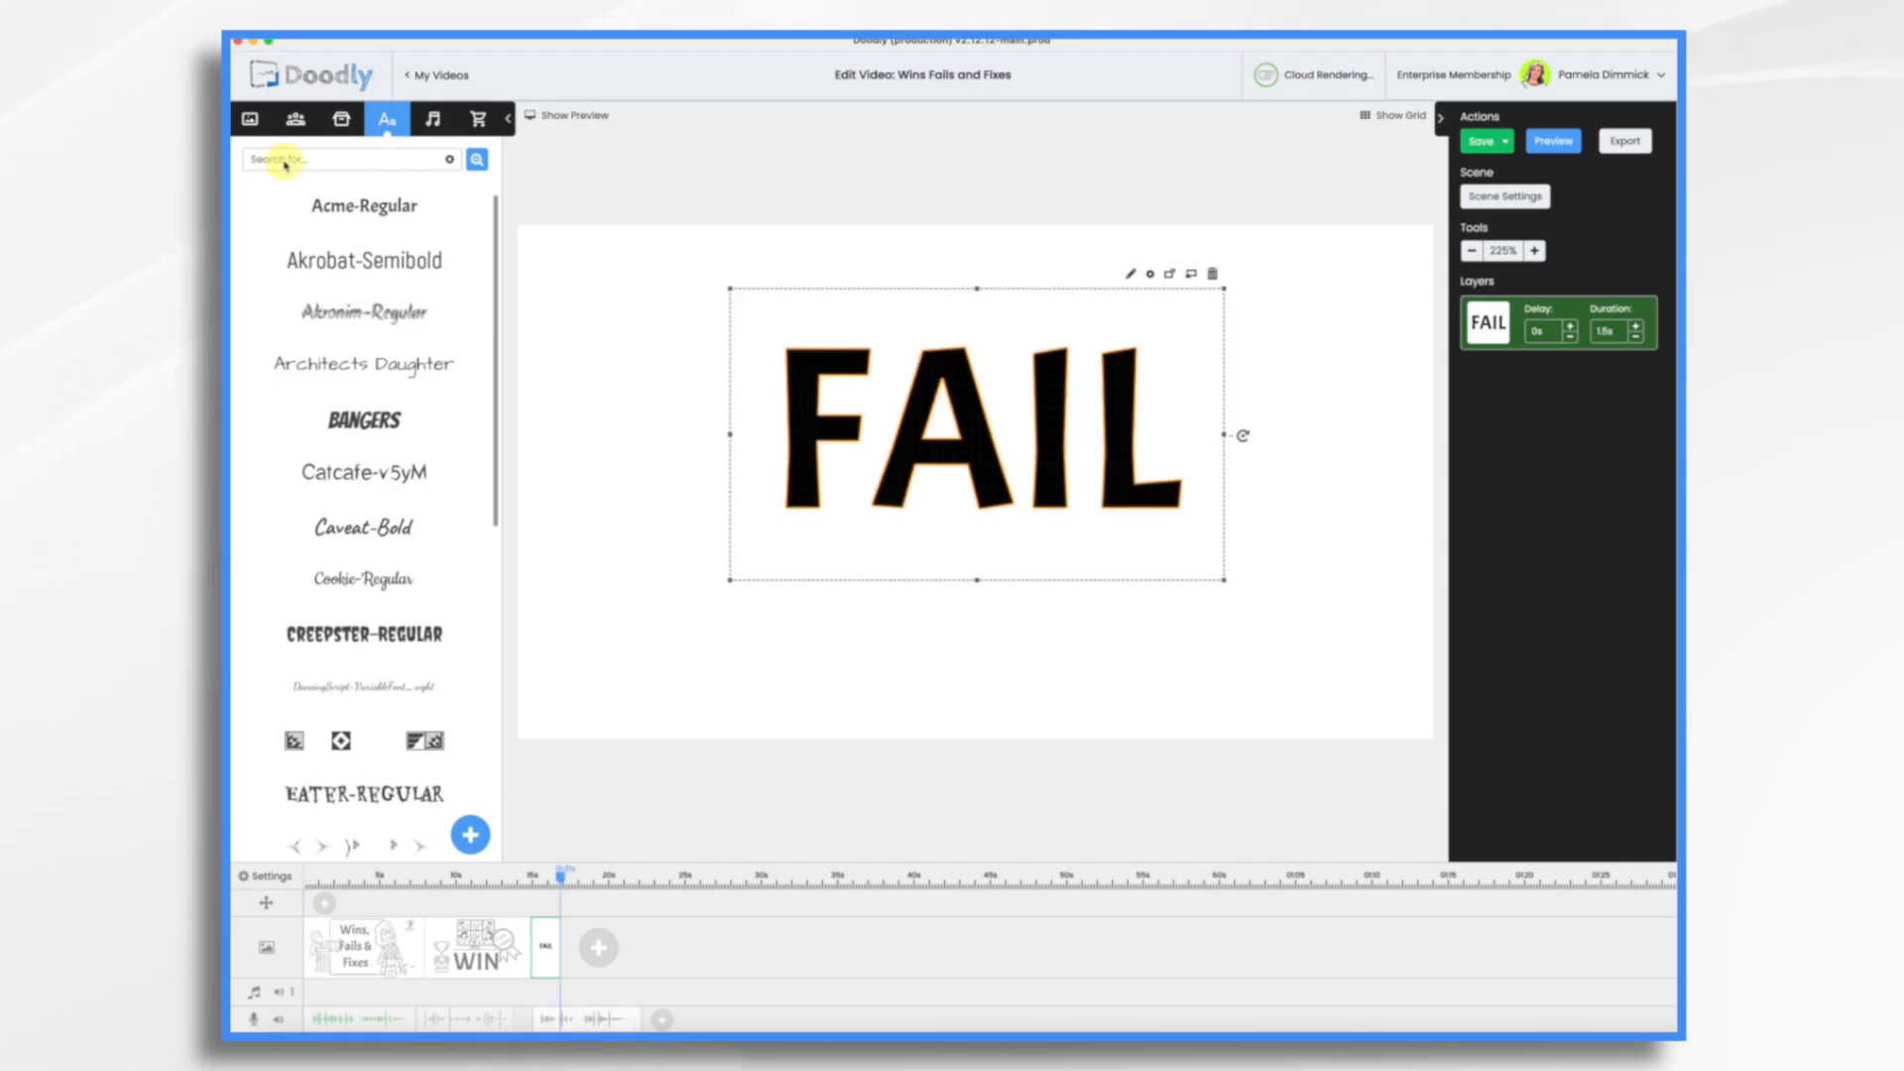
- Search the props for "delivery" and add the Warehouse Truck 2 image to the FAIL scene
click(342, 121)
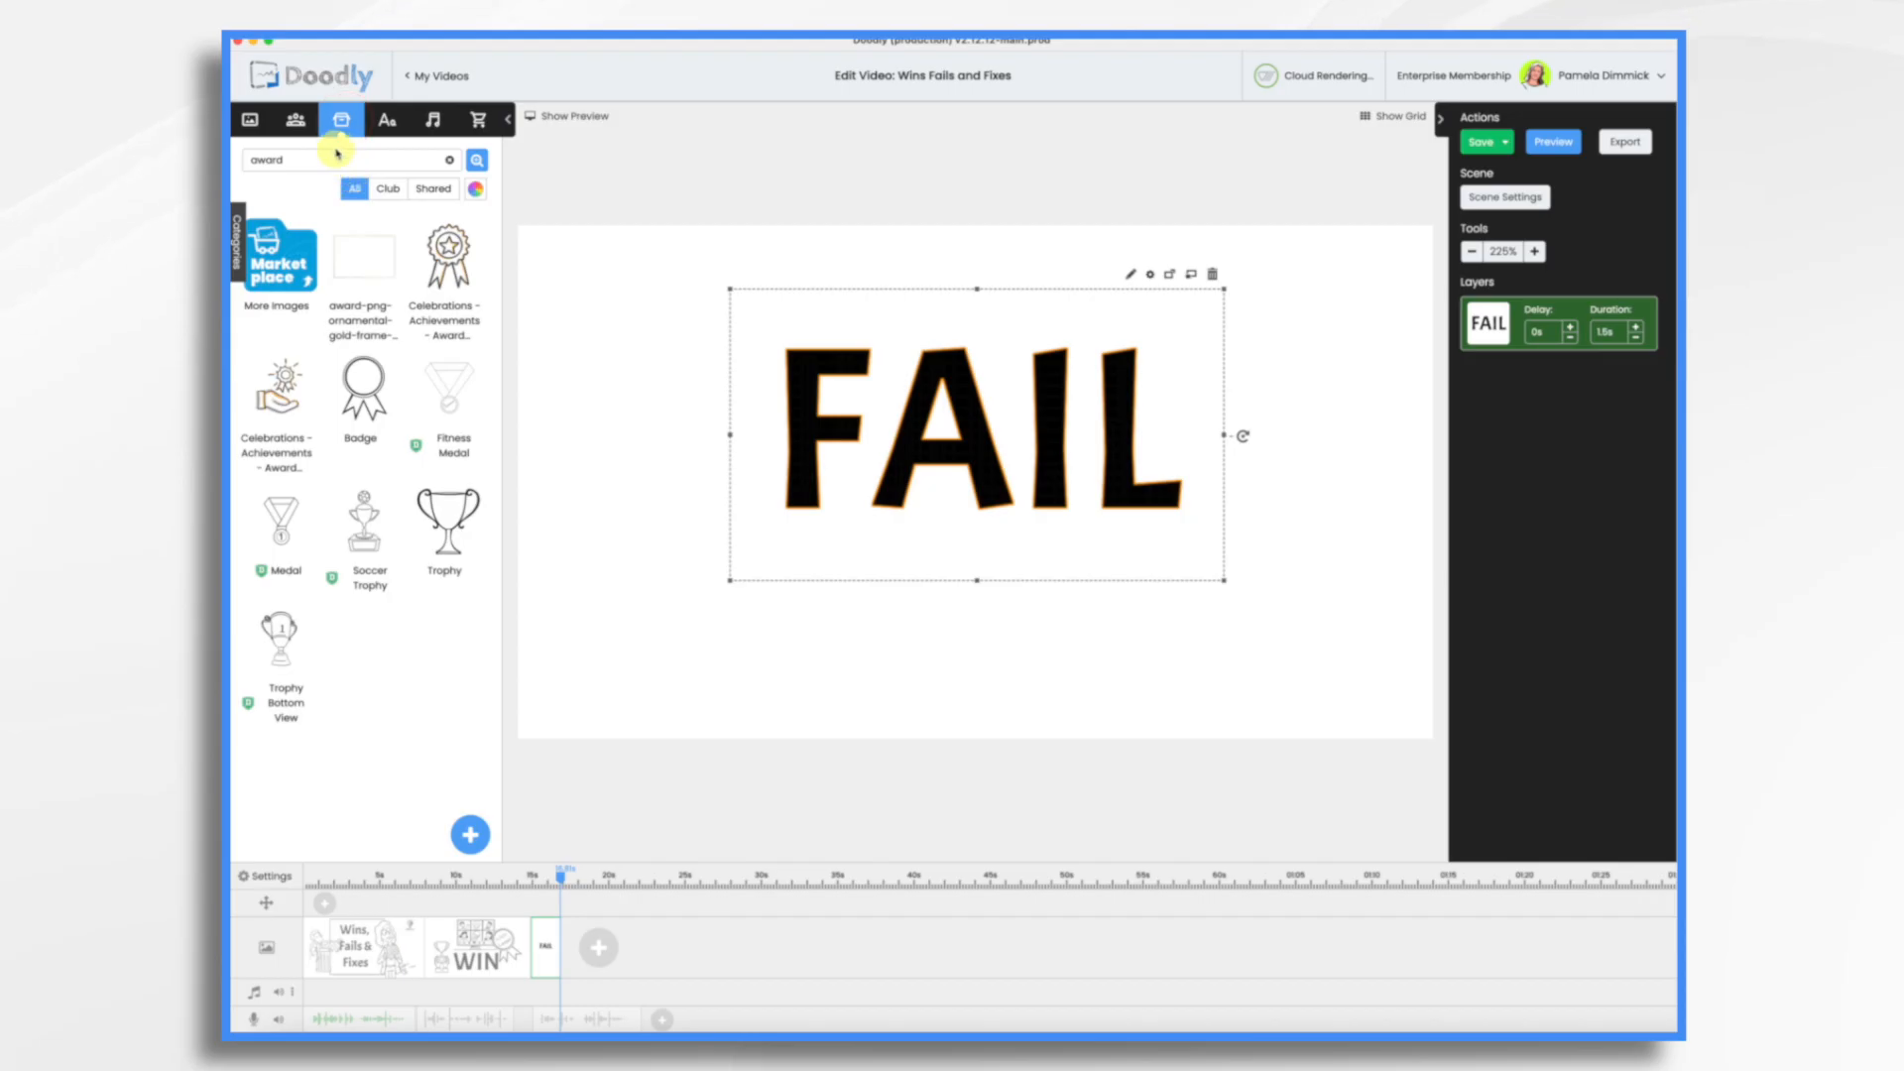
click(332, 160)
key(BackSpace)
text(d)
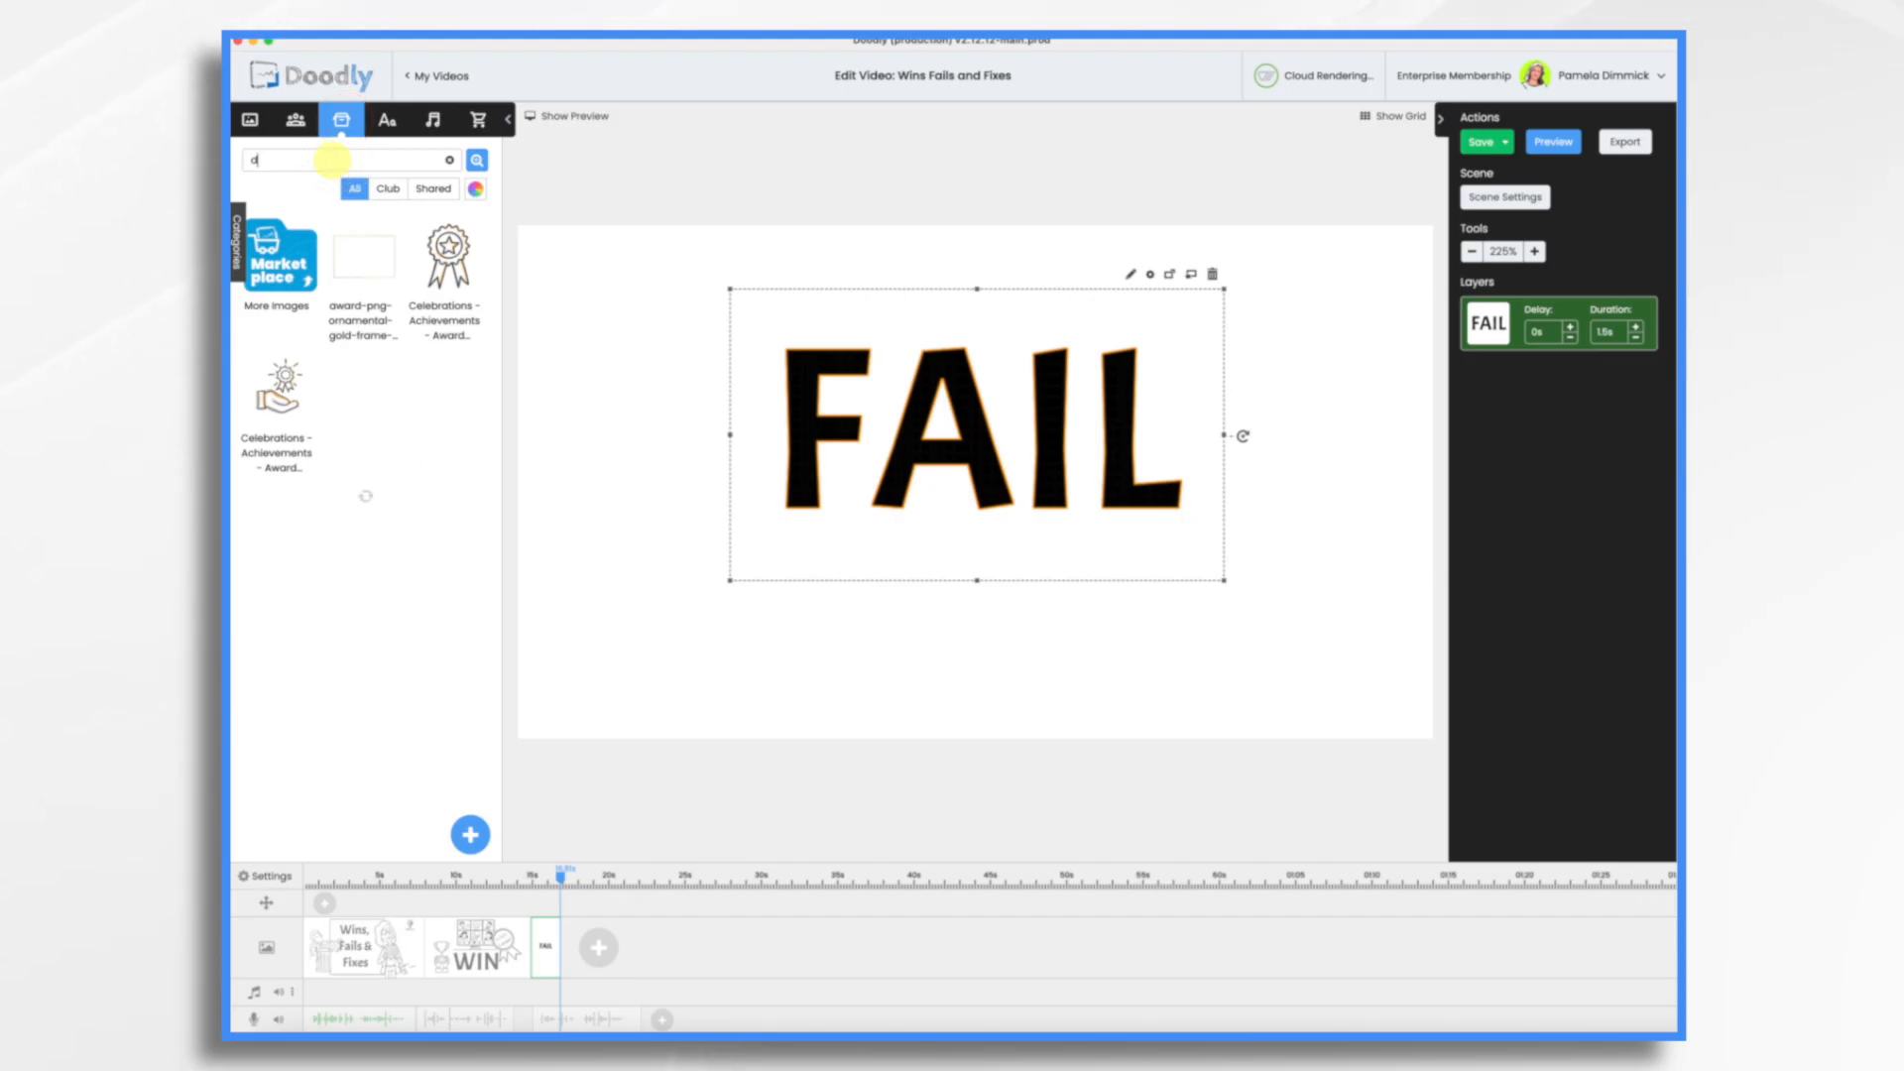
text(elivery)
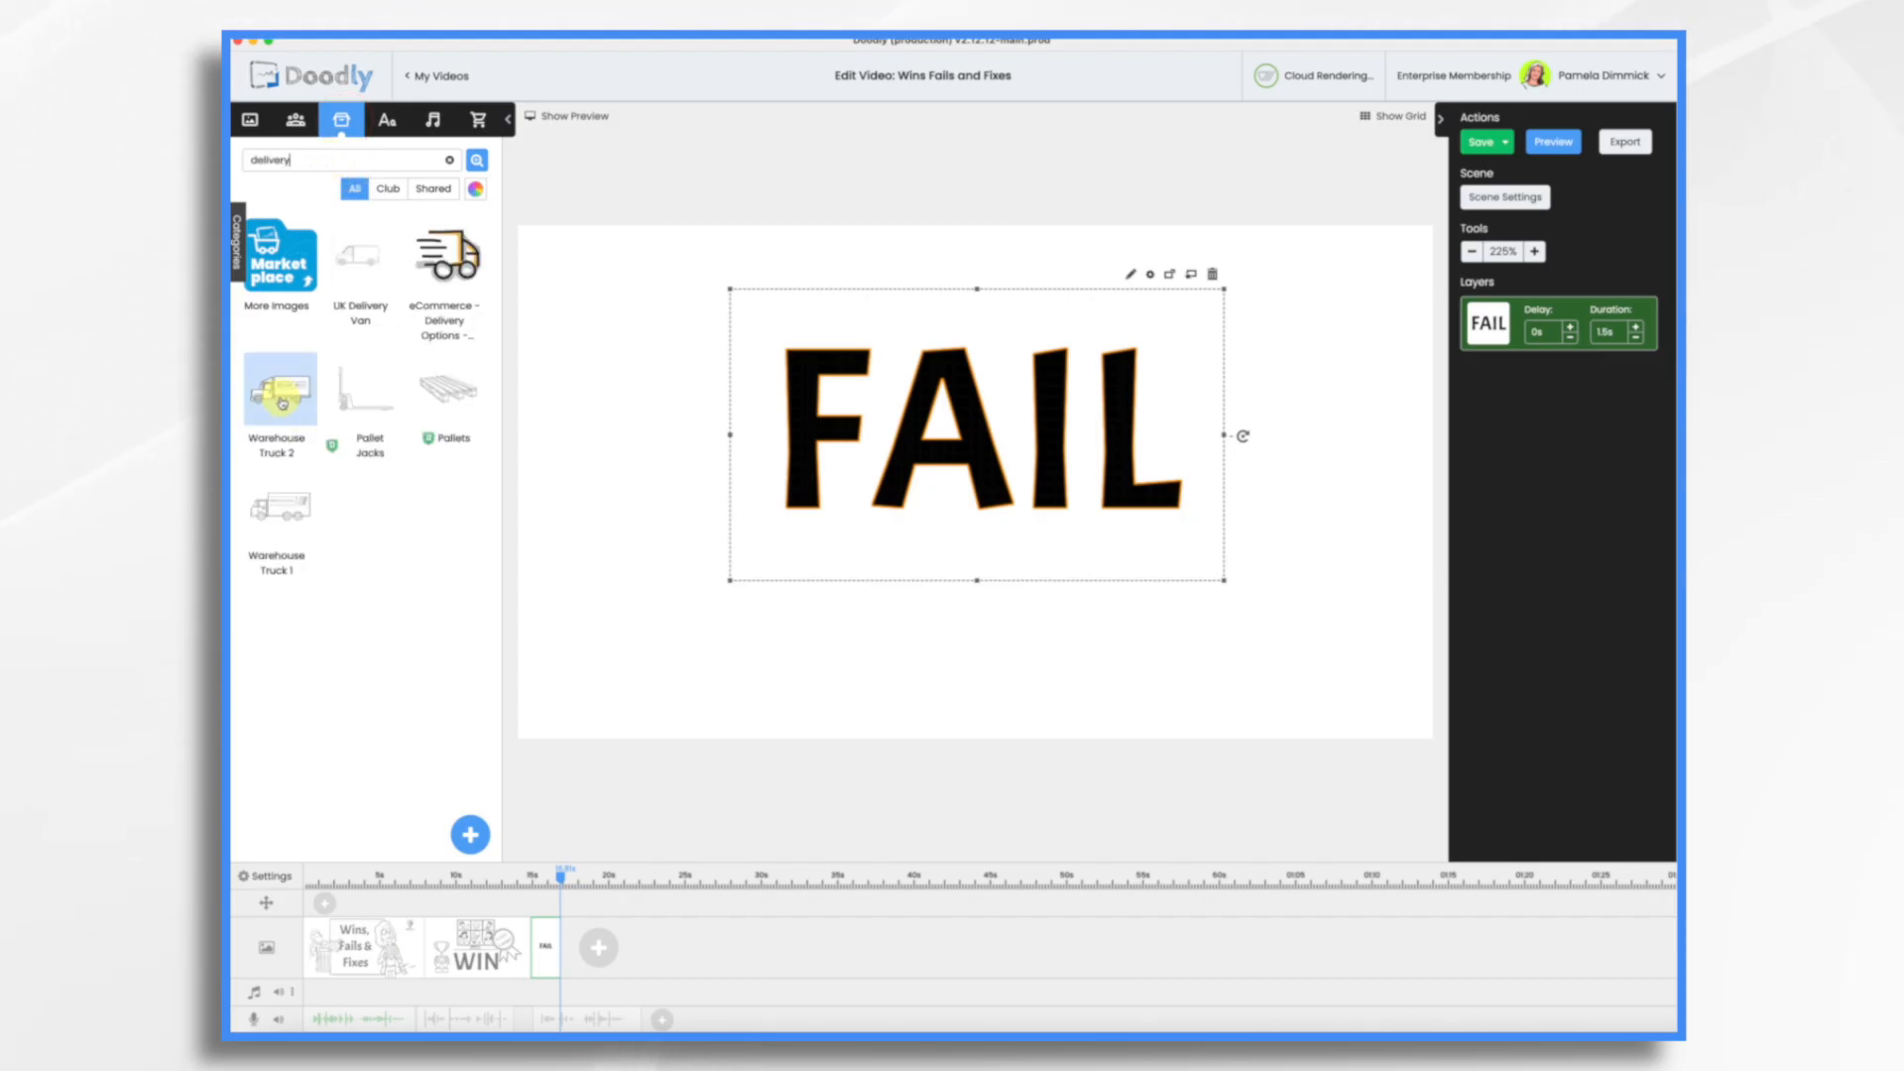
drag(282, 402, 721, 625)
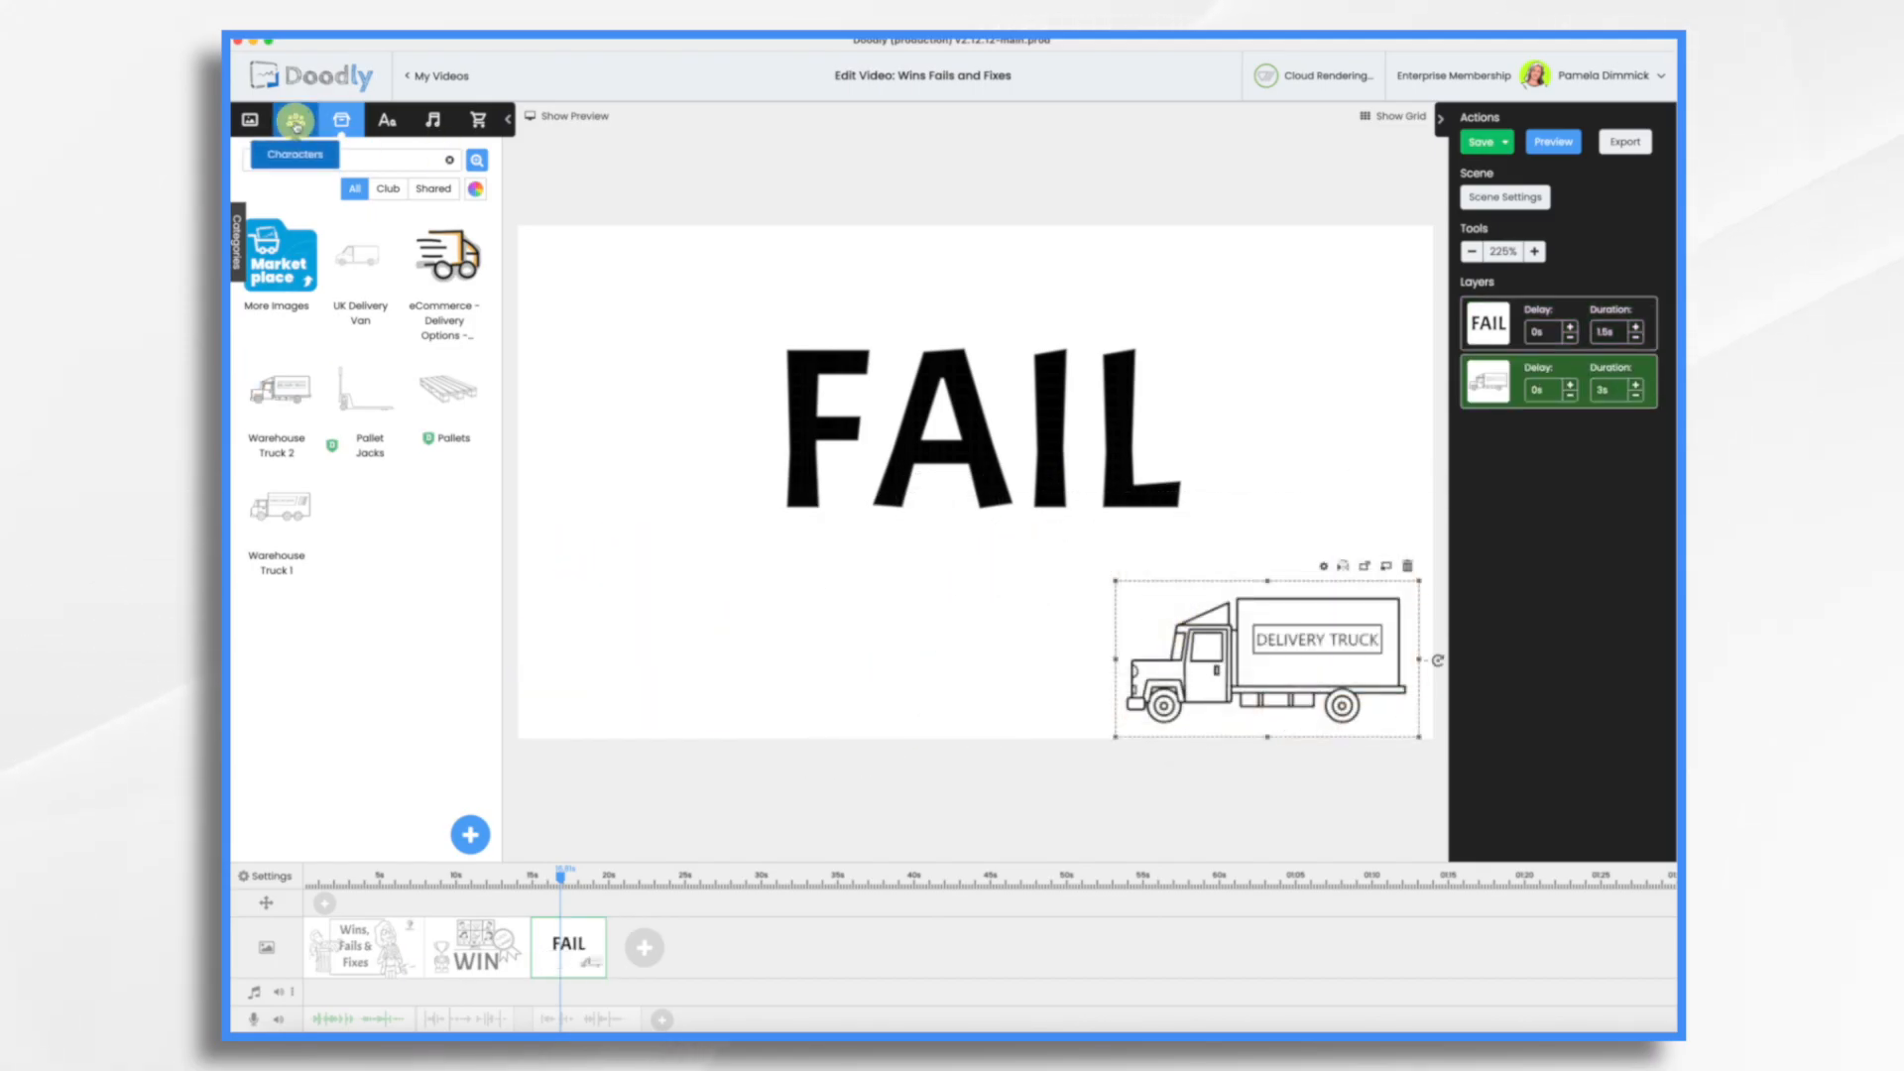
- Search the characters for "mad" and place the angry woman on the phone, enlarged, on the scene's right, moving the delivery truck to the lower left
click(296, 120)
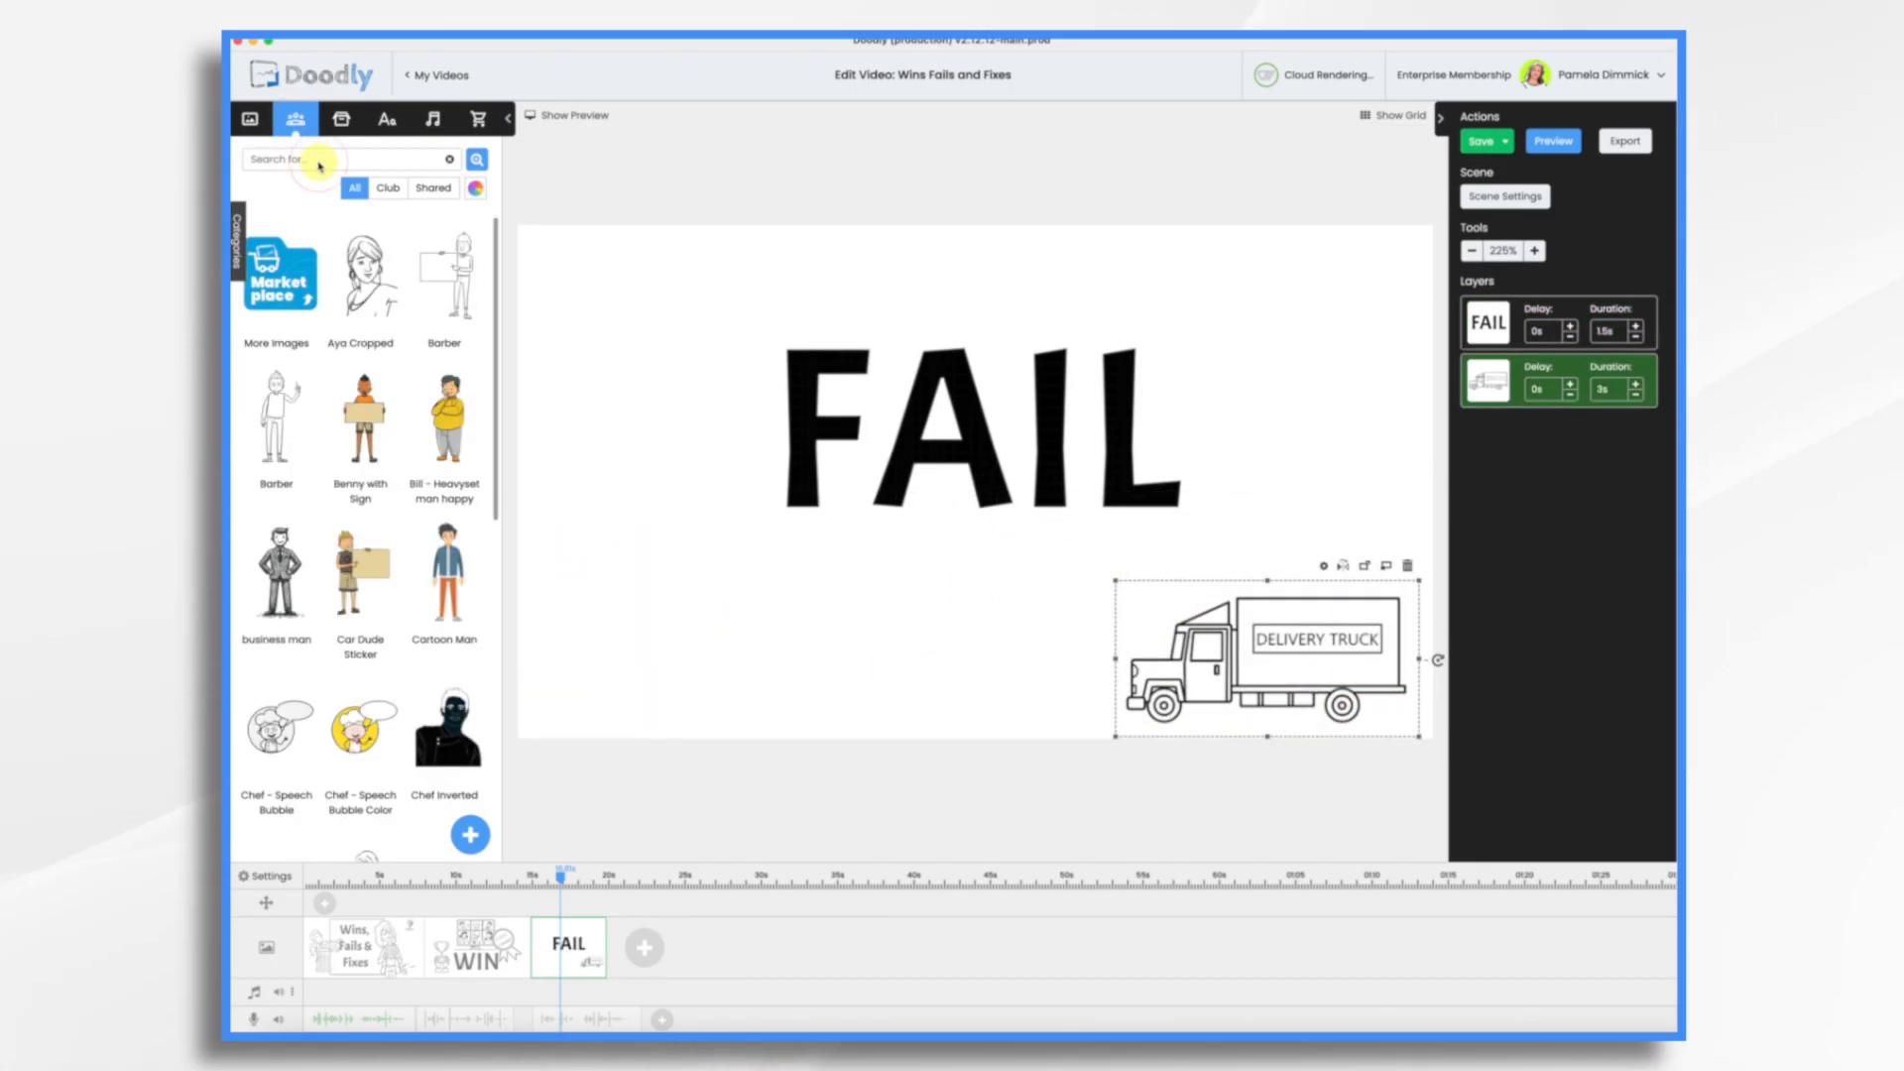
click(320, 162)
text(mad)
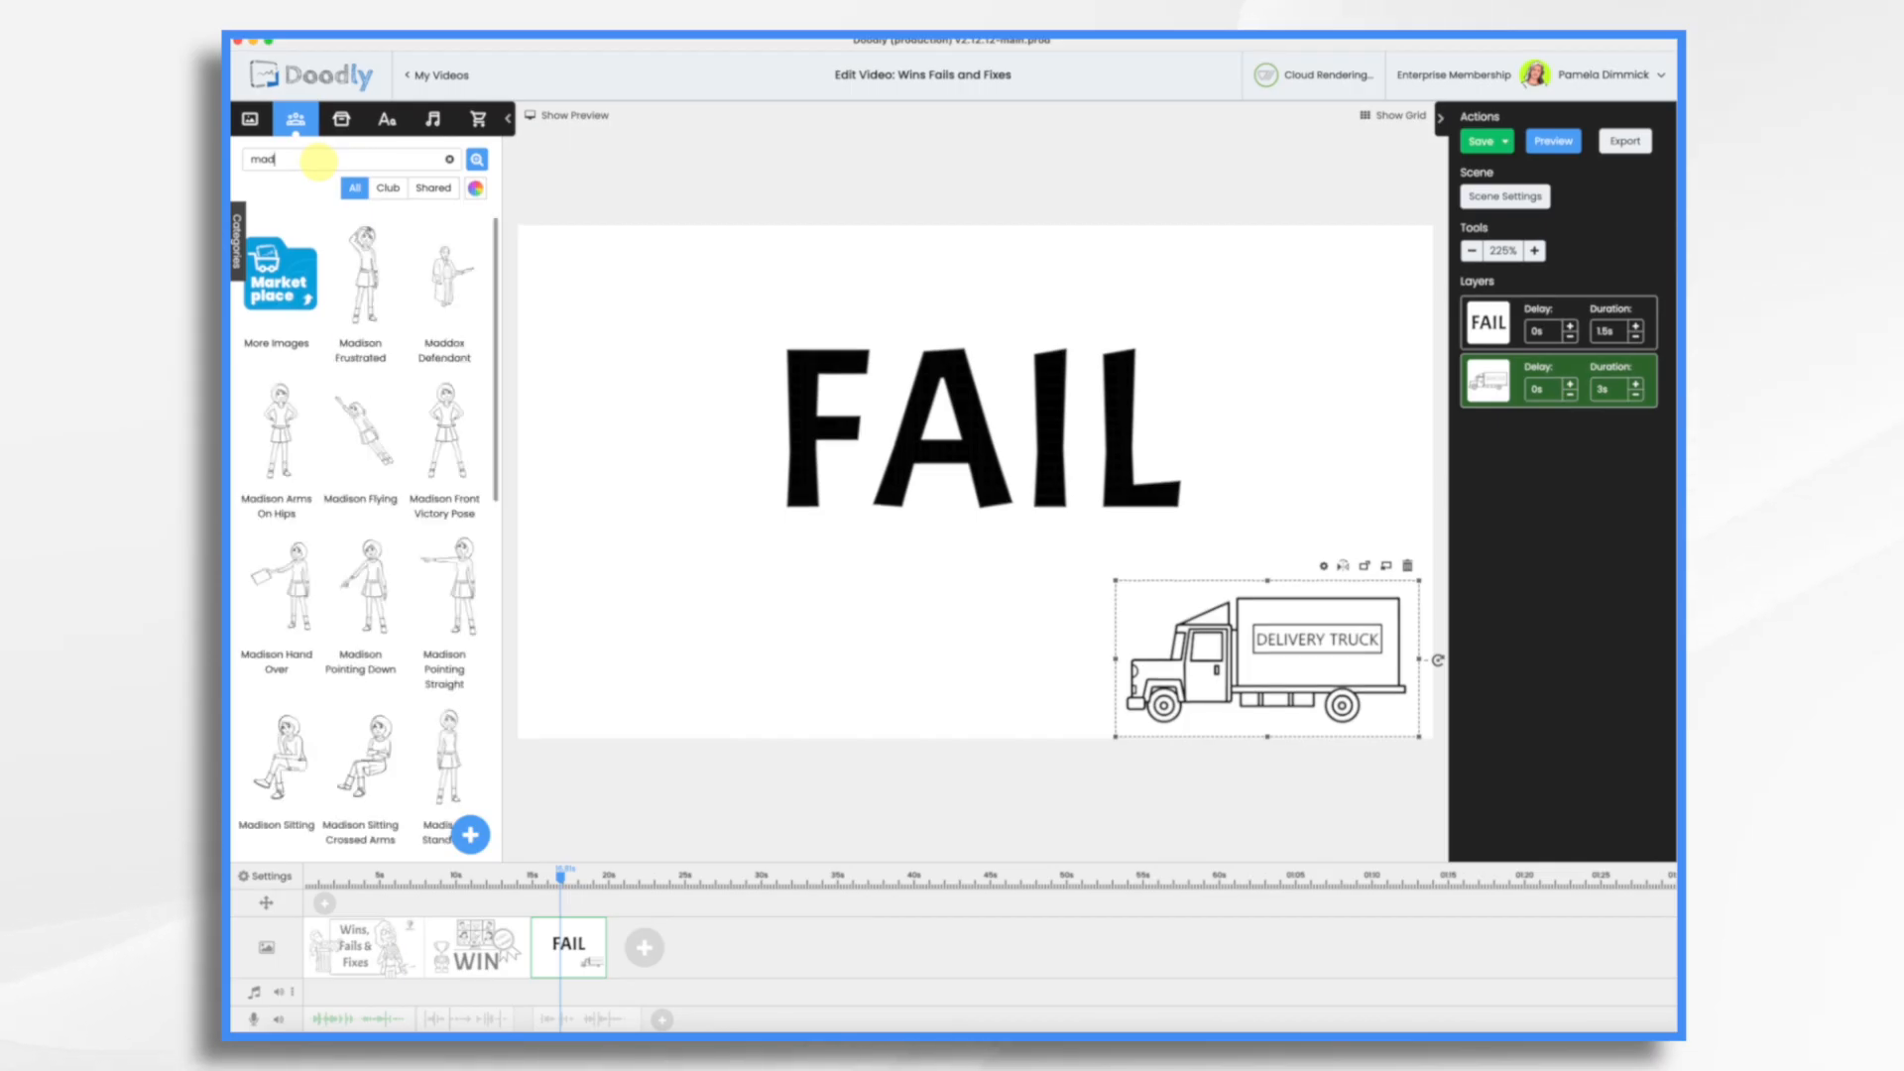
scroll(331, 502, down, 5)
drag(361, 607, 620, 617)
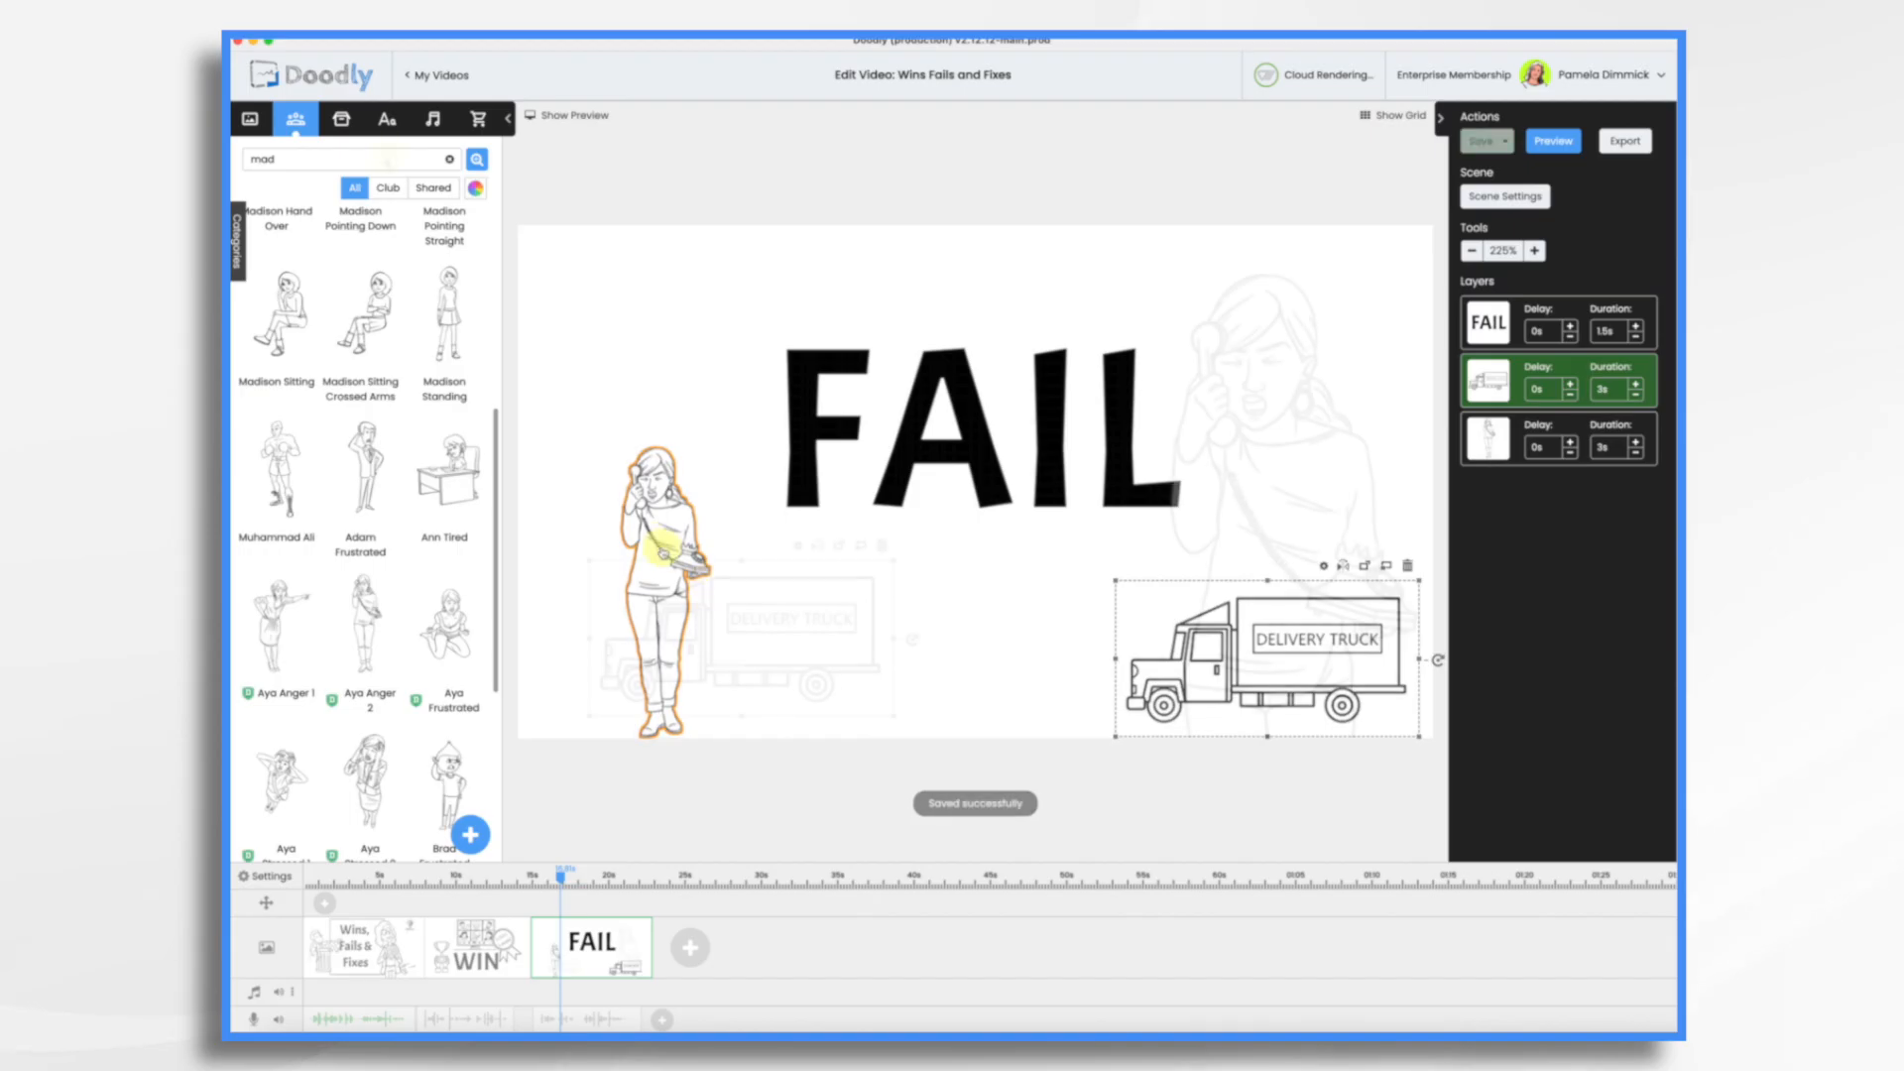
- Search the props for "slash" and add the red Slash symbol over the delivery truck
click(341, 119)
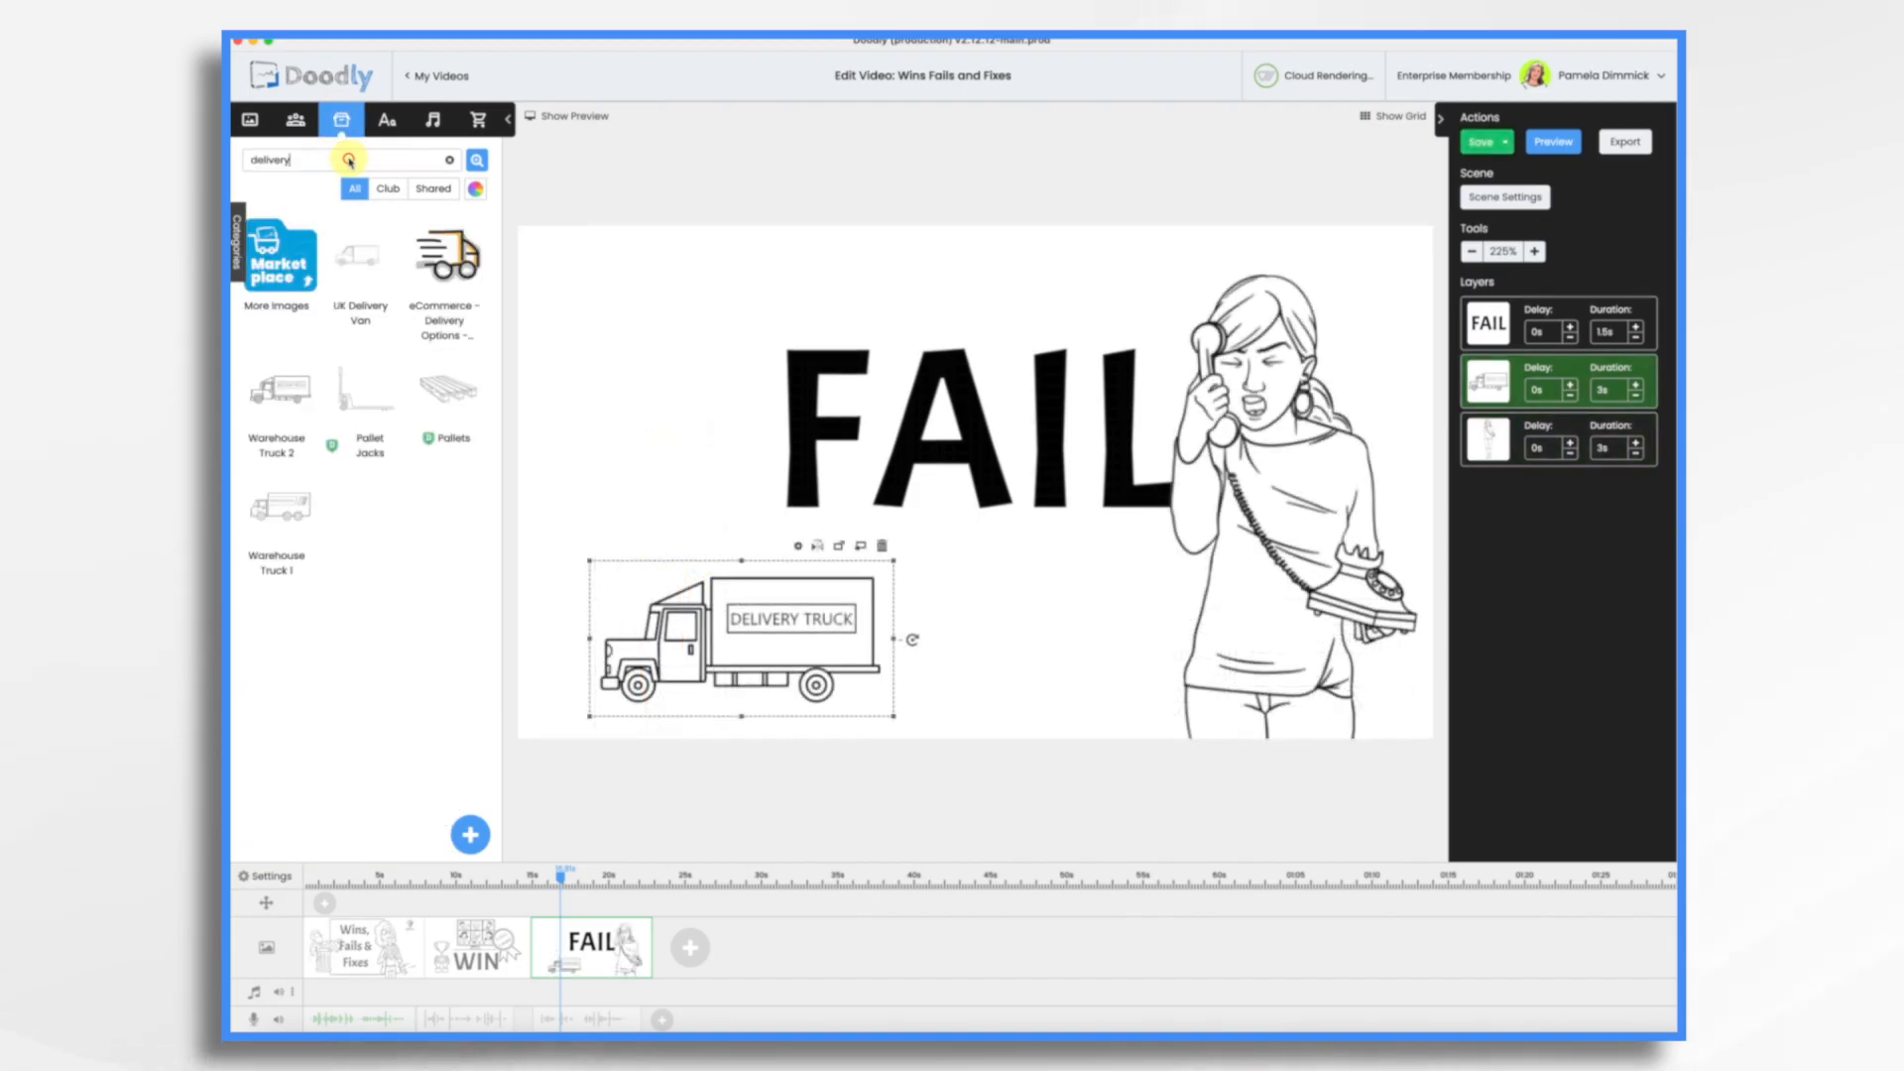
key(BackSpace)
key(BackSpace)
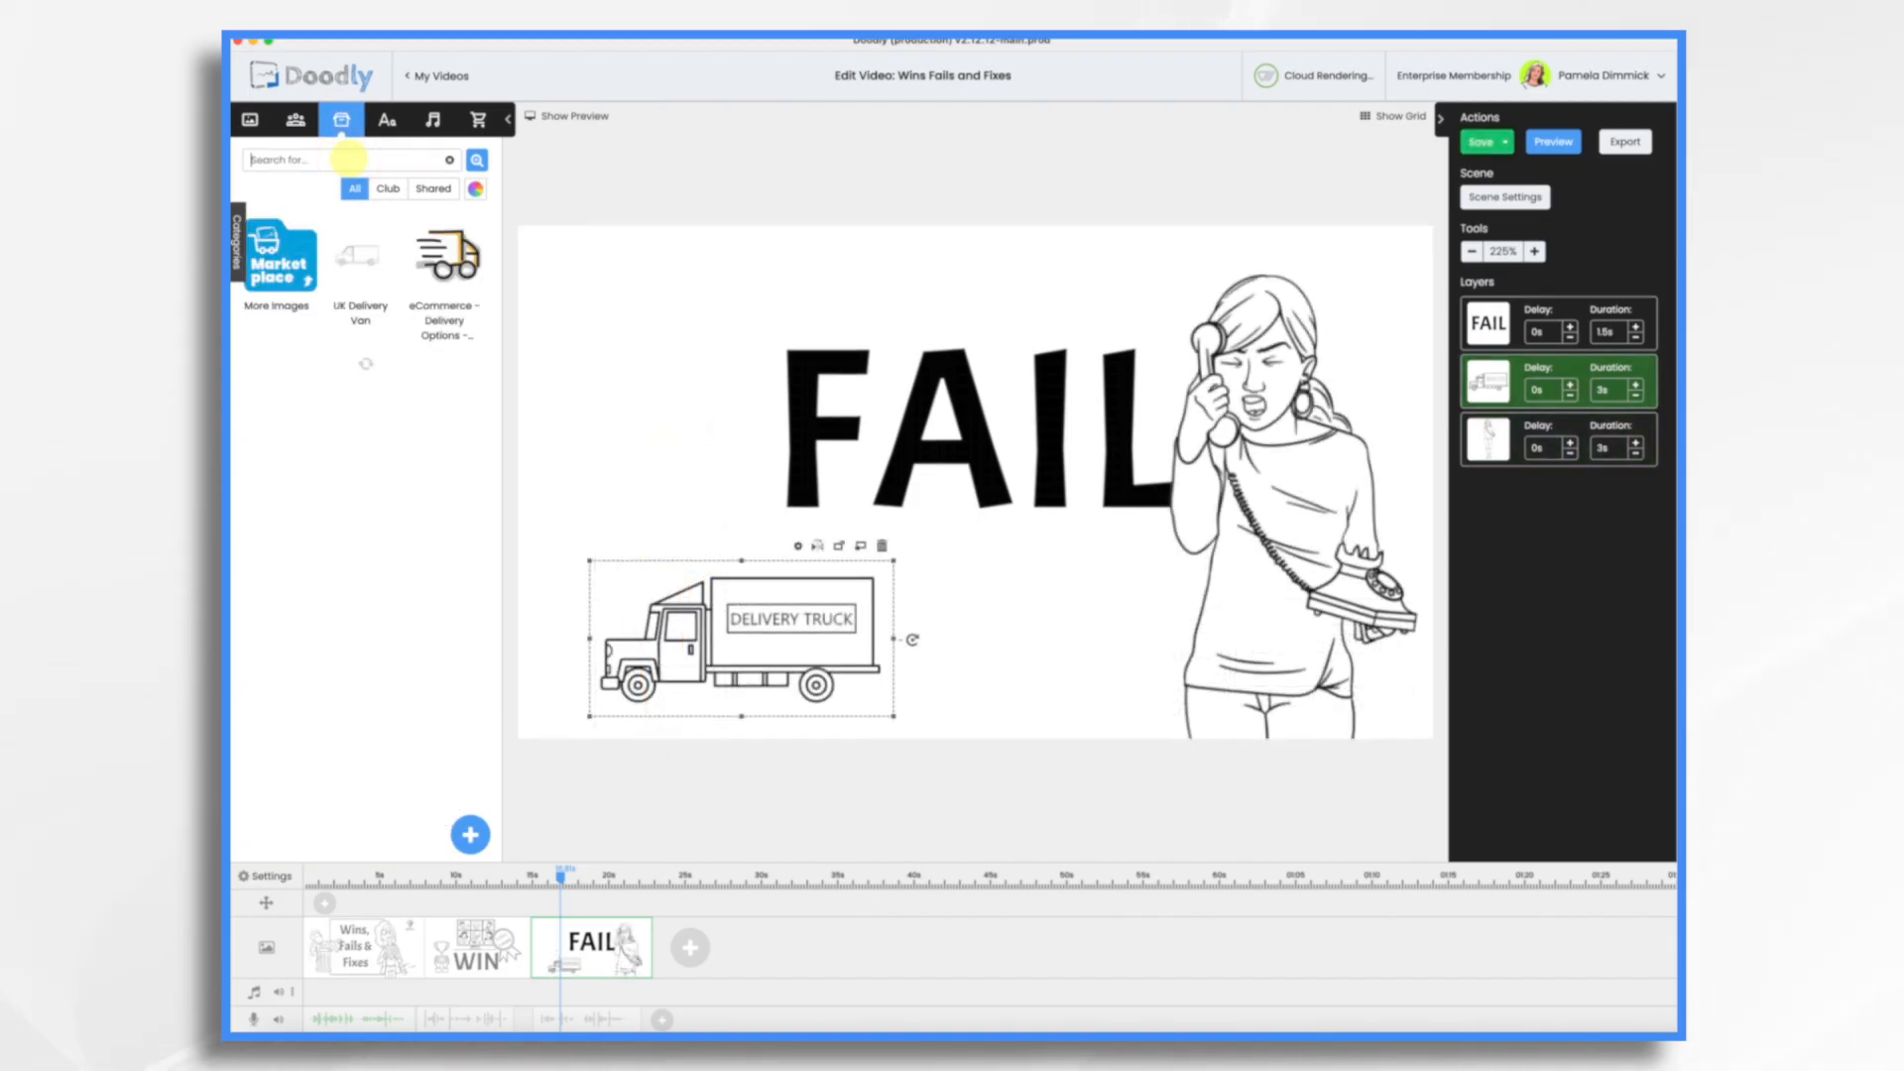
text(slash)
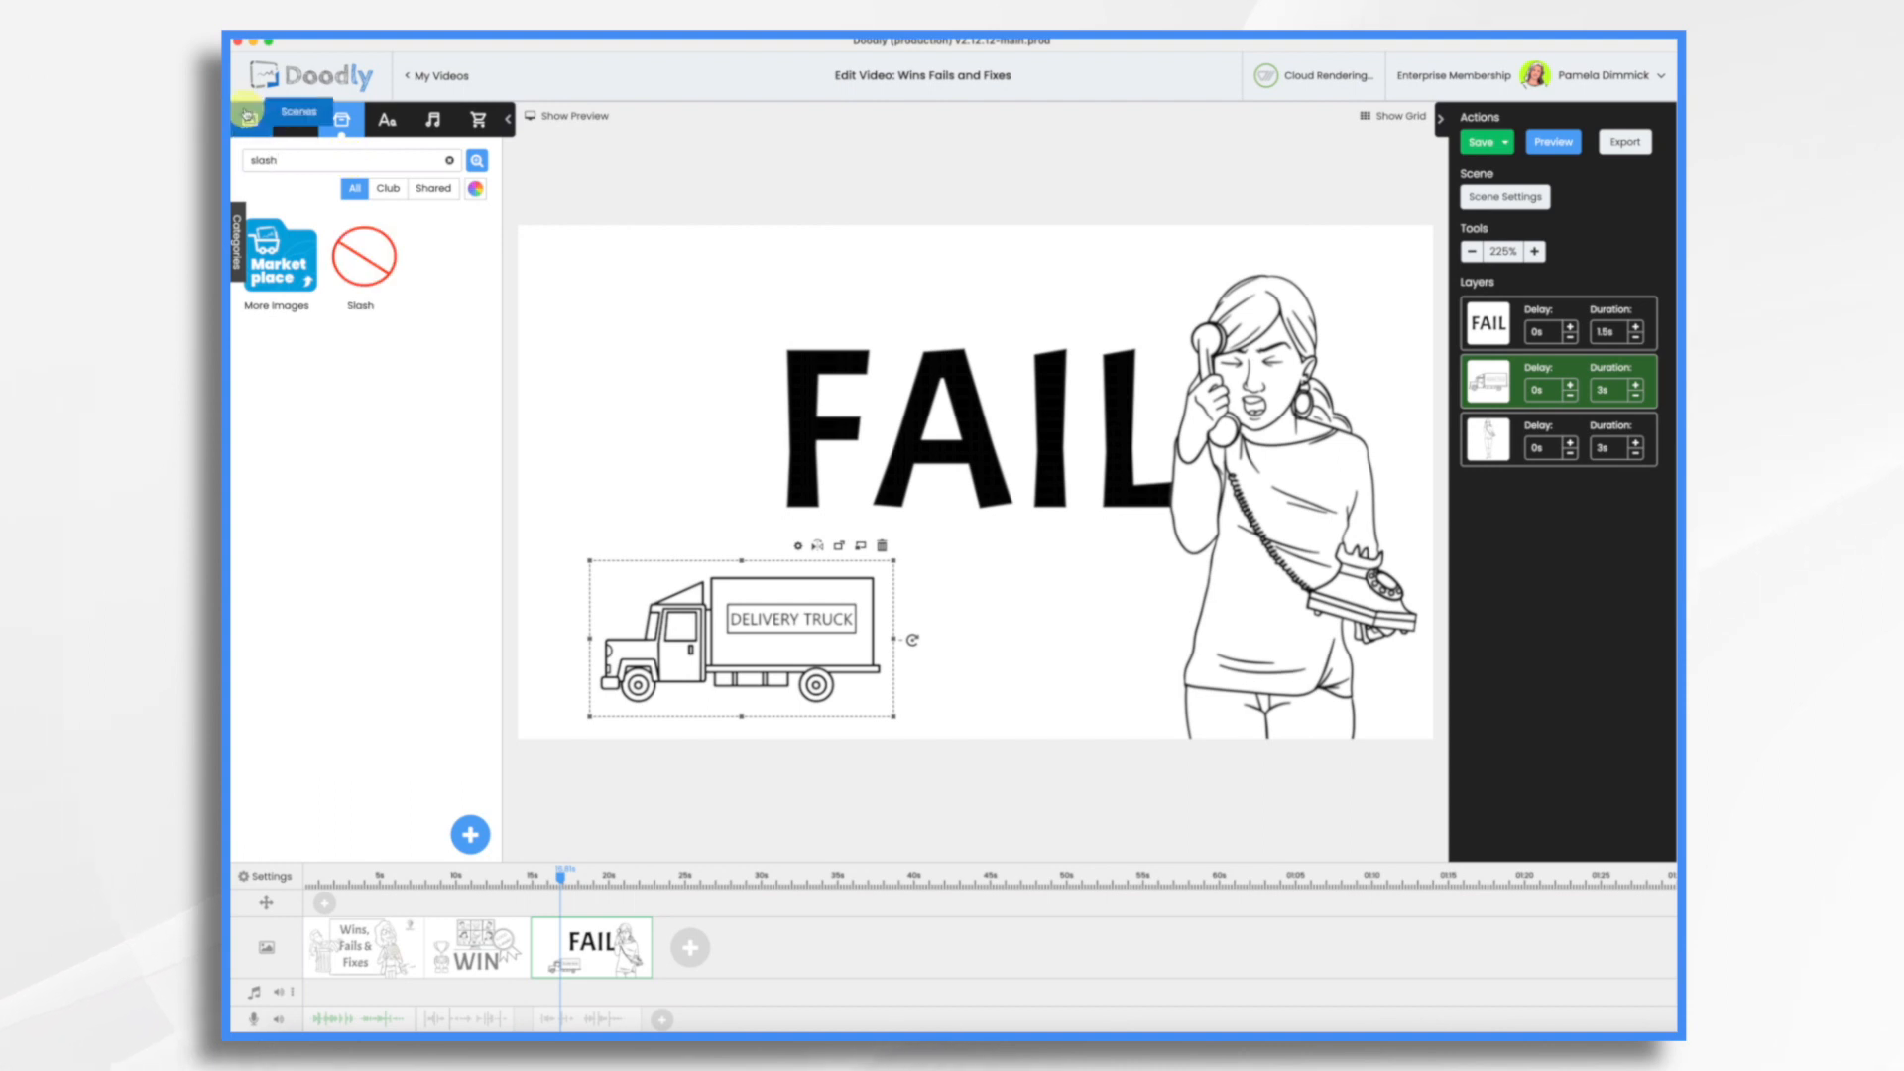
drag(364, 256, 716, 611)
click(897, 563)
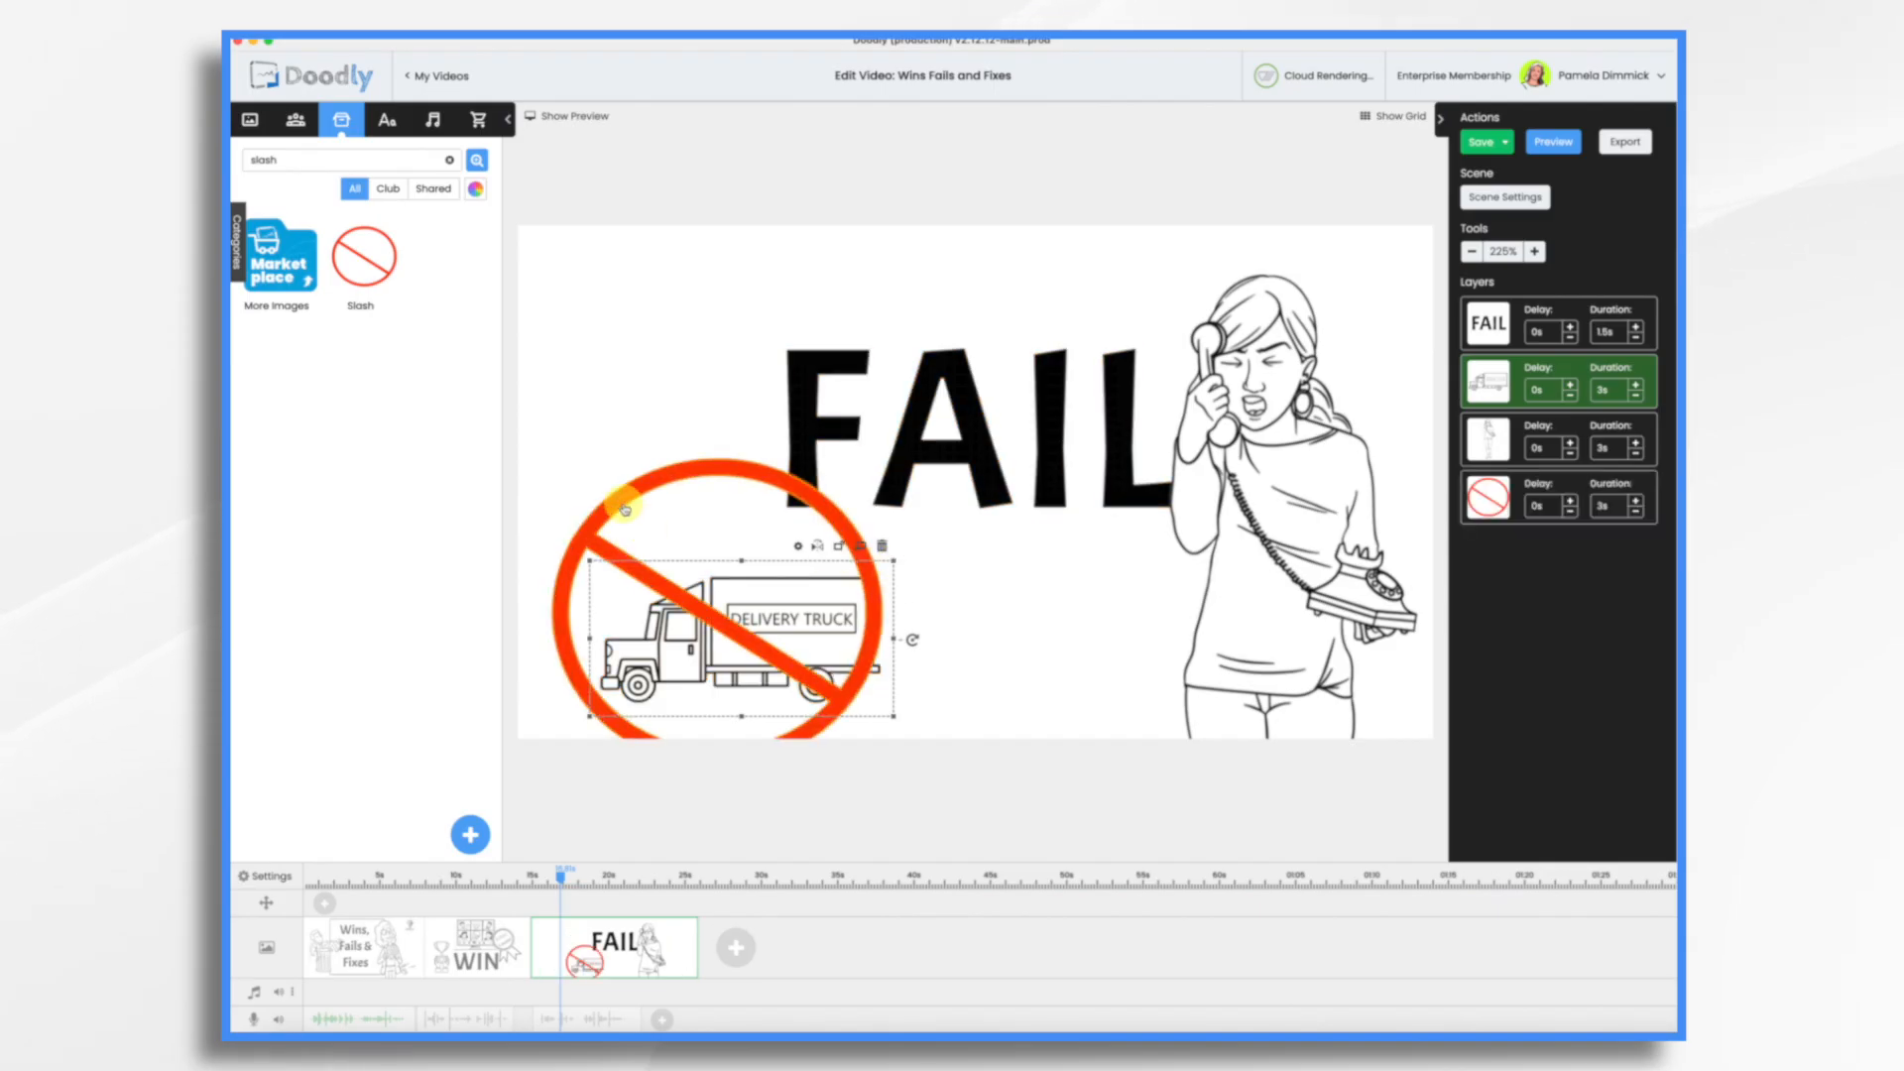
- Shrink the red Slash symbol, center it over the delivery truck, and save the video
drag(625, 505, 646, 504)
drag(906, 785, 764, 680)
drag(674, 575, 759, 640)
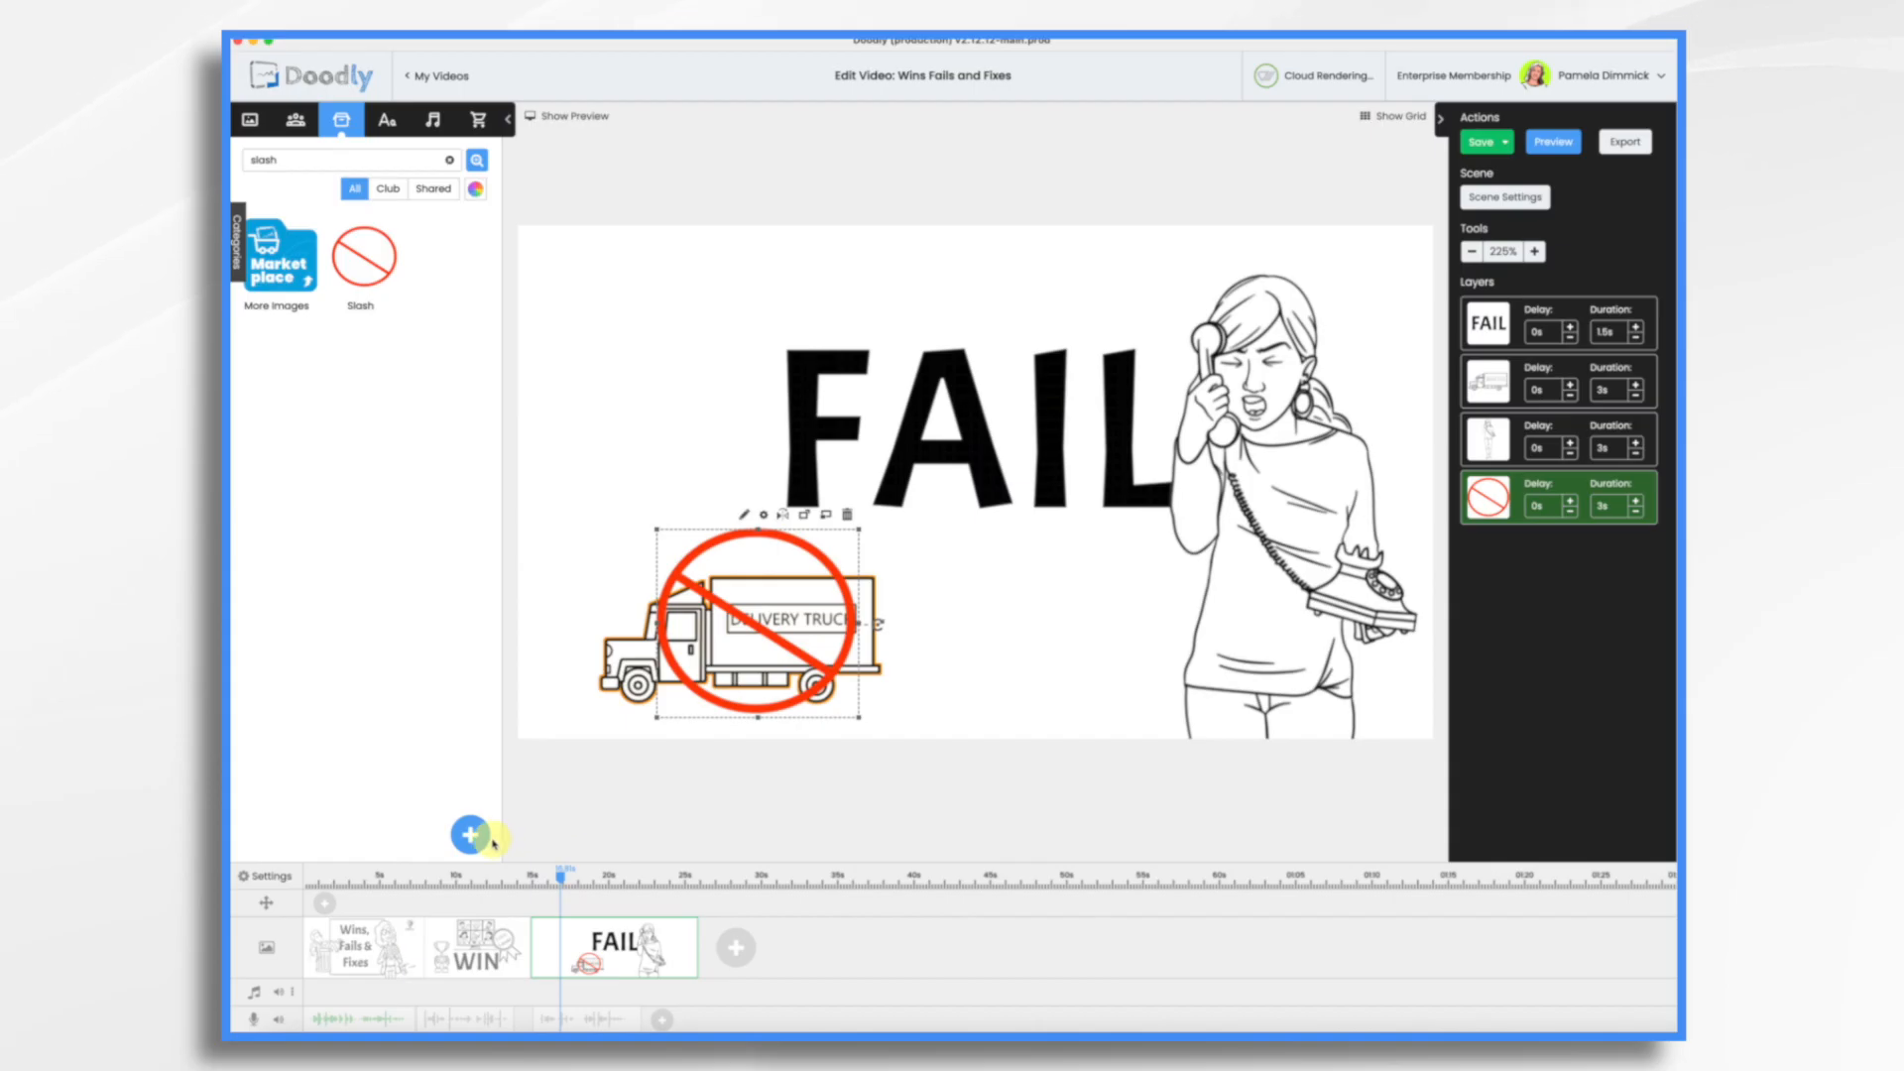
key(super+s)
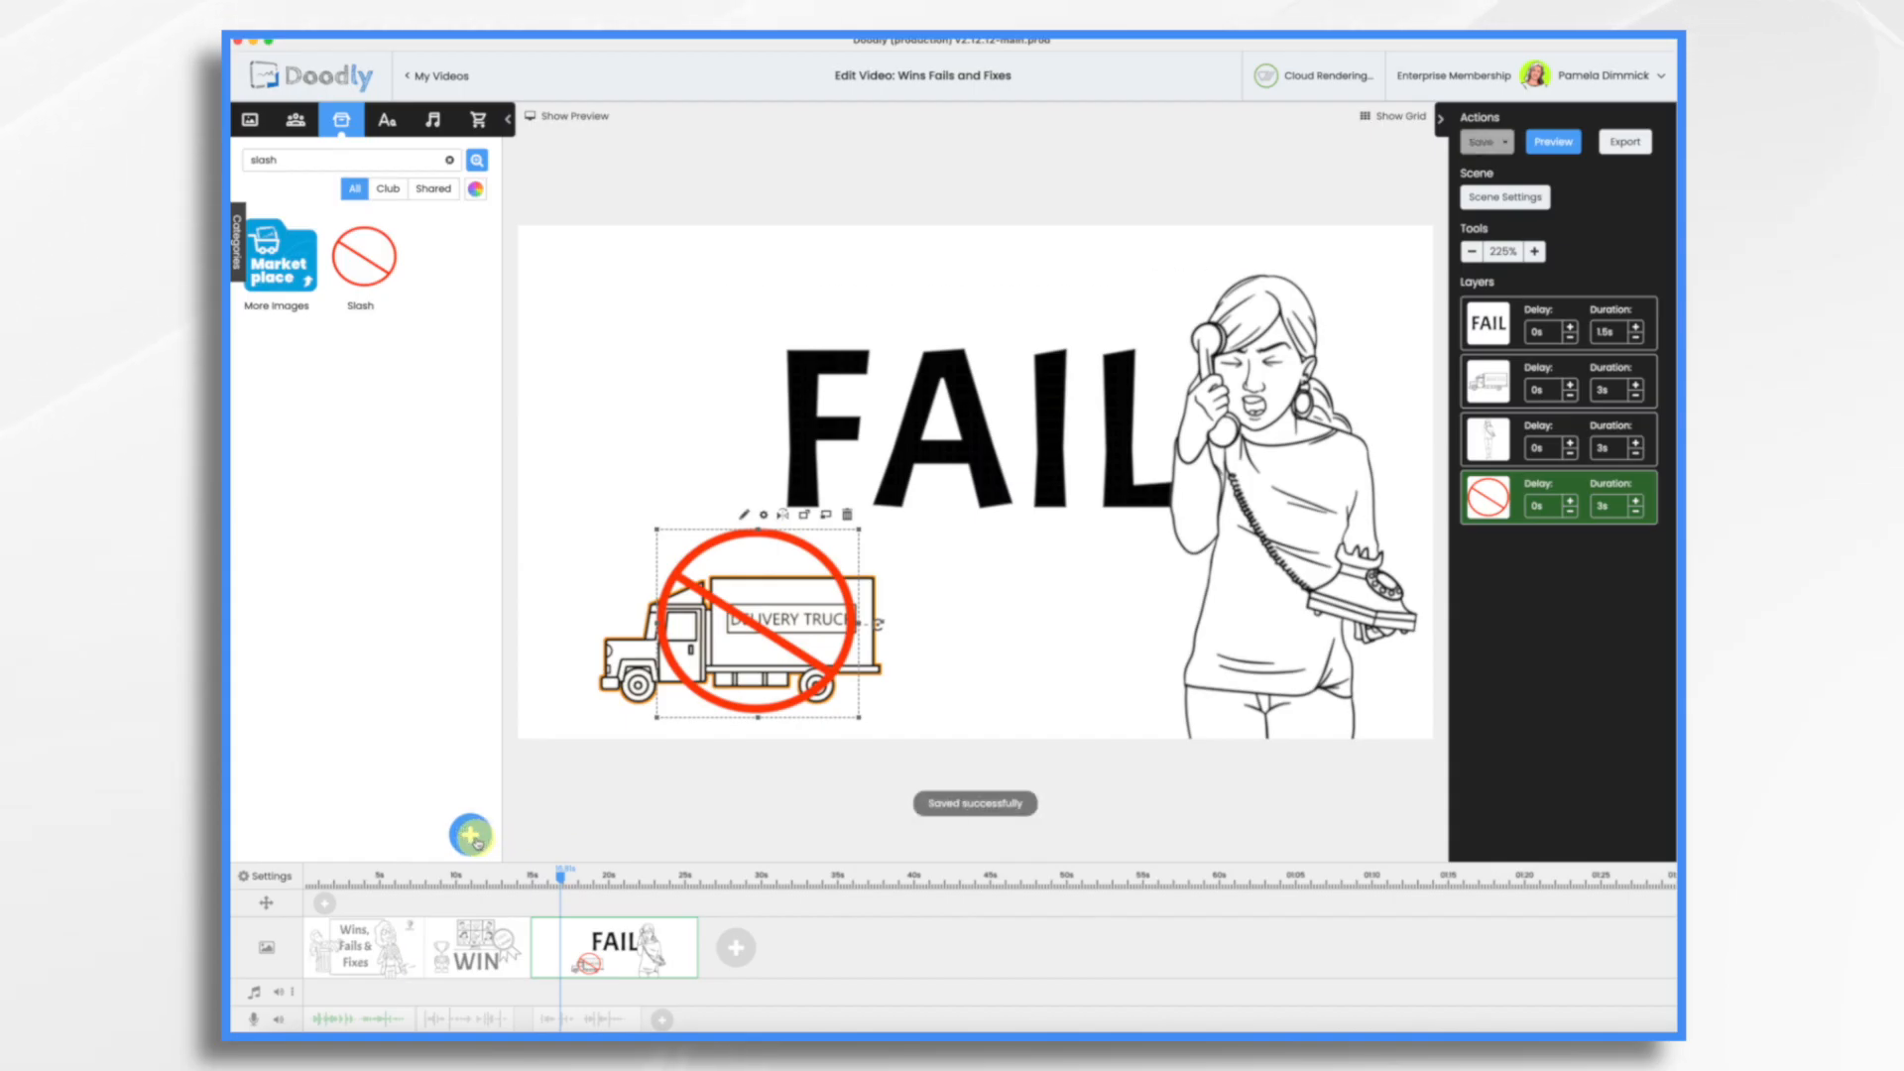
- Set the layer durations to 0 s for the FAIL text, 2 s for the truck, 2 s for the woman and 1 s for the slash
click(1615, 393)
text(2)
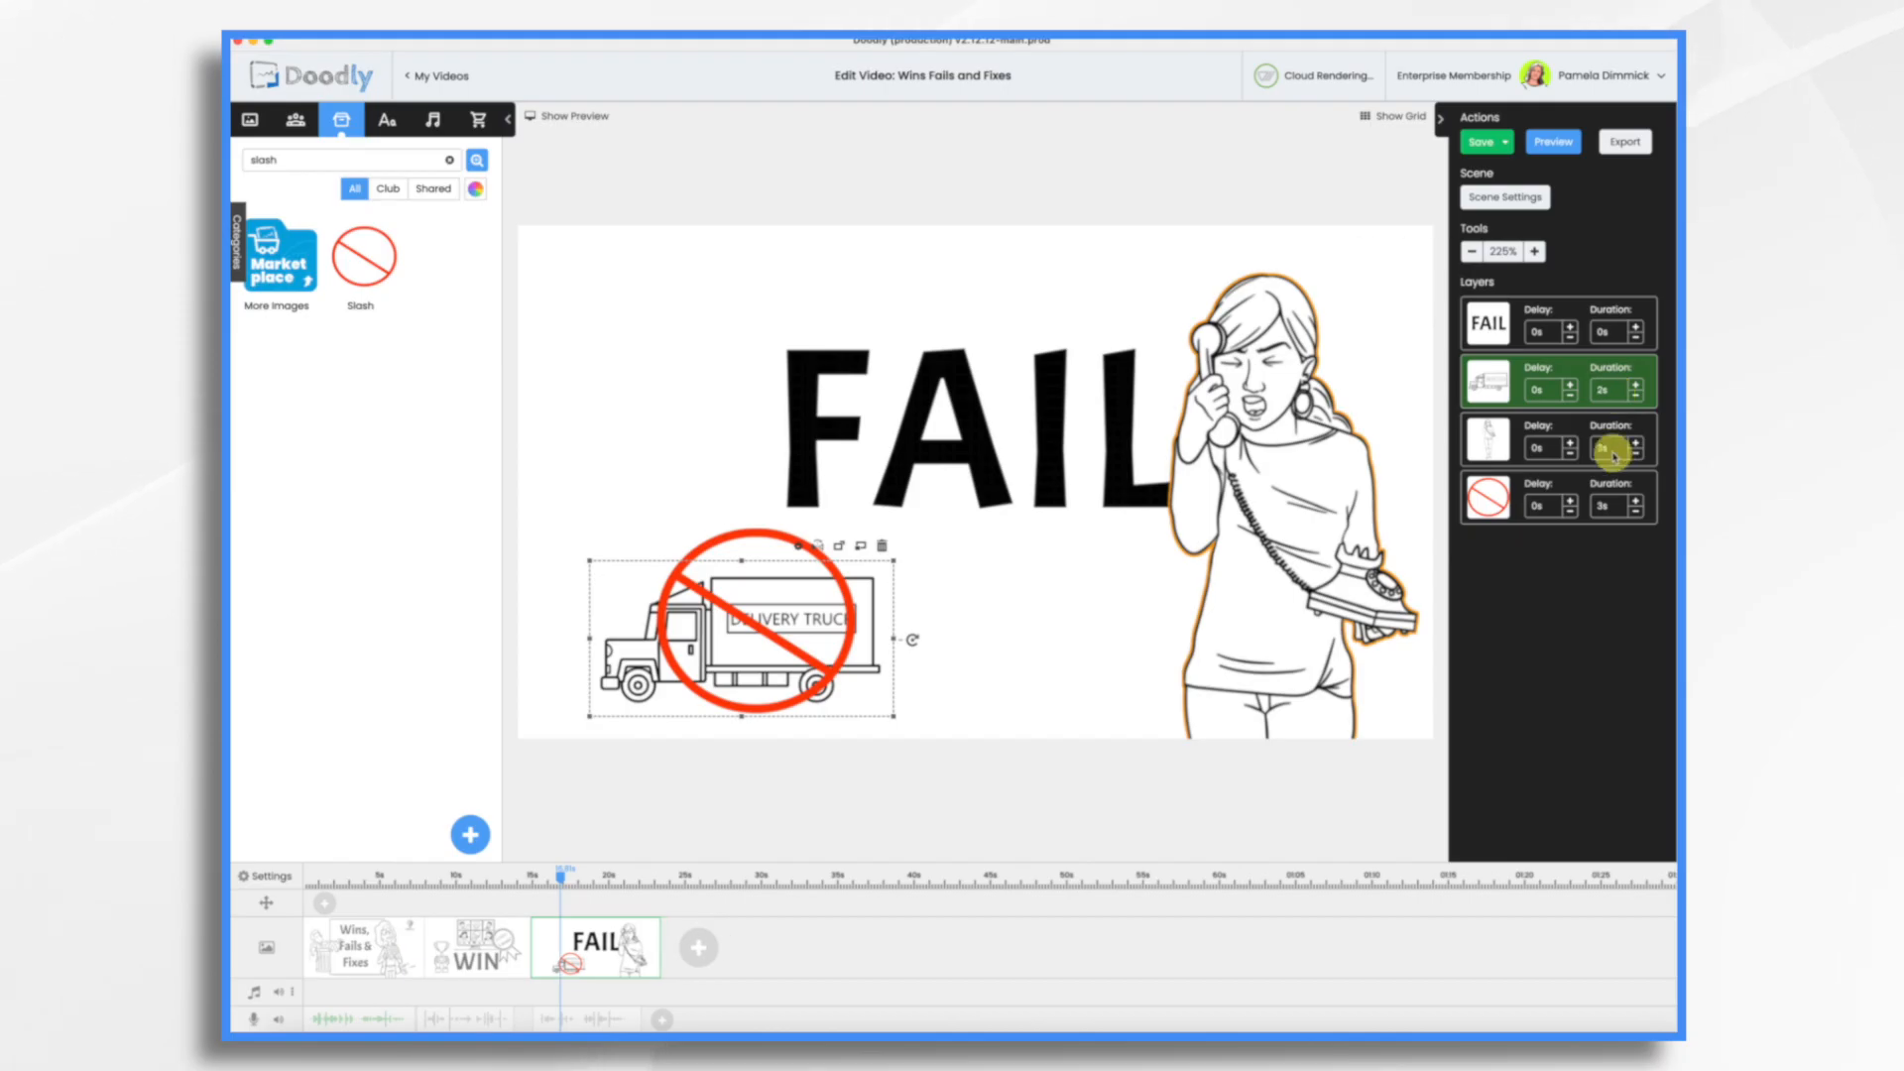
click(1613, 448)
click(1612, 506)
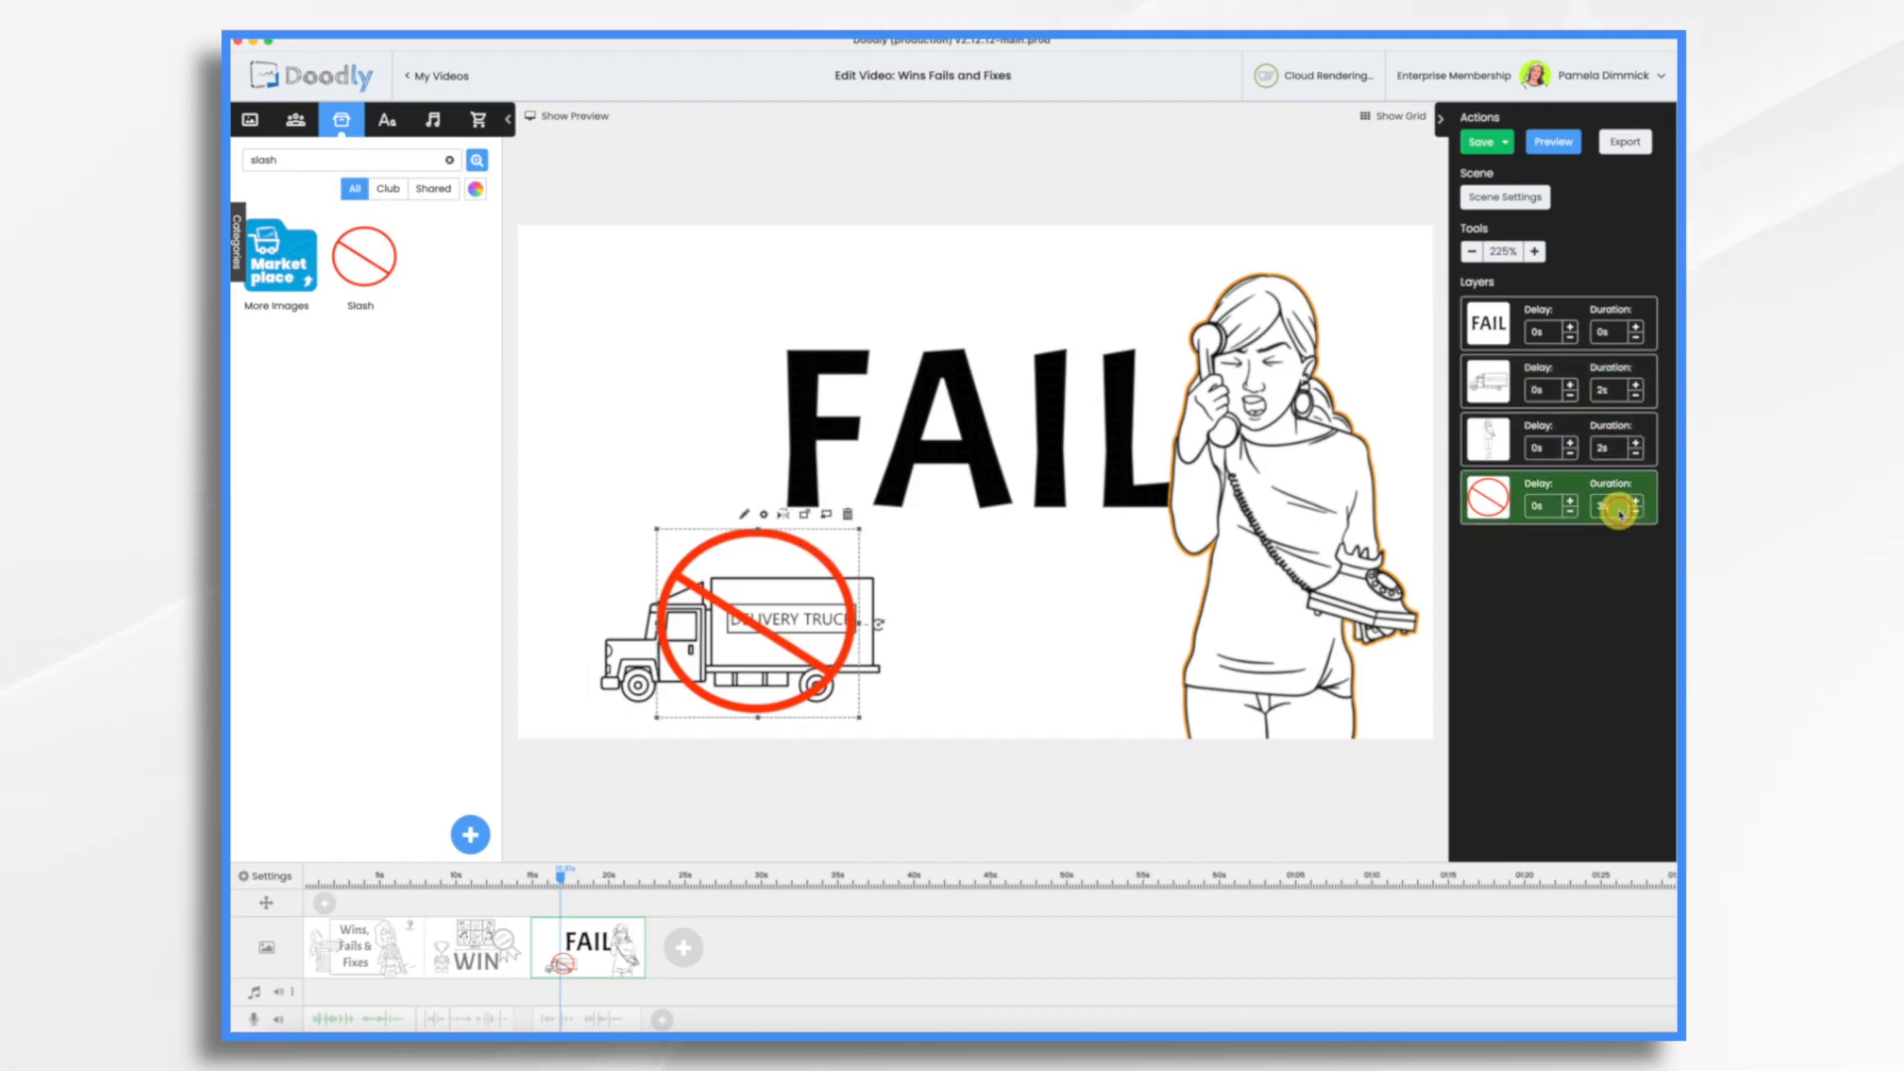
text(1)
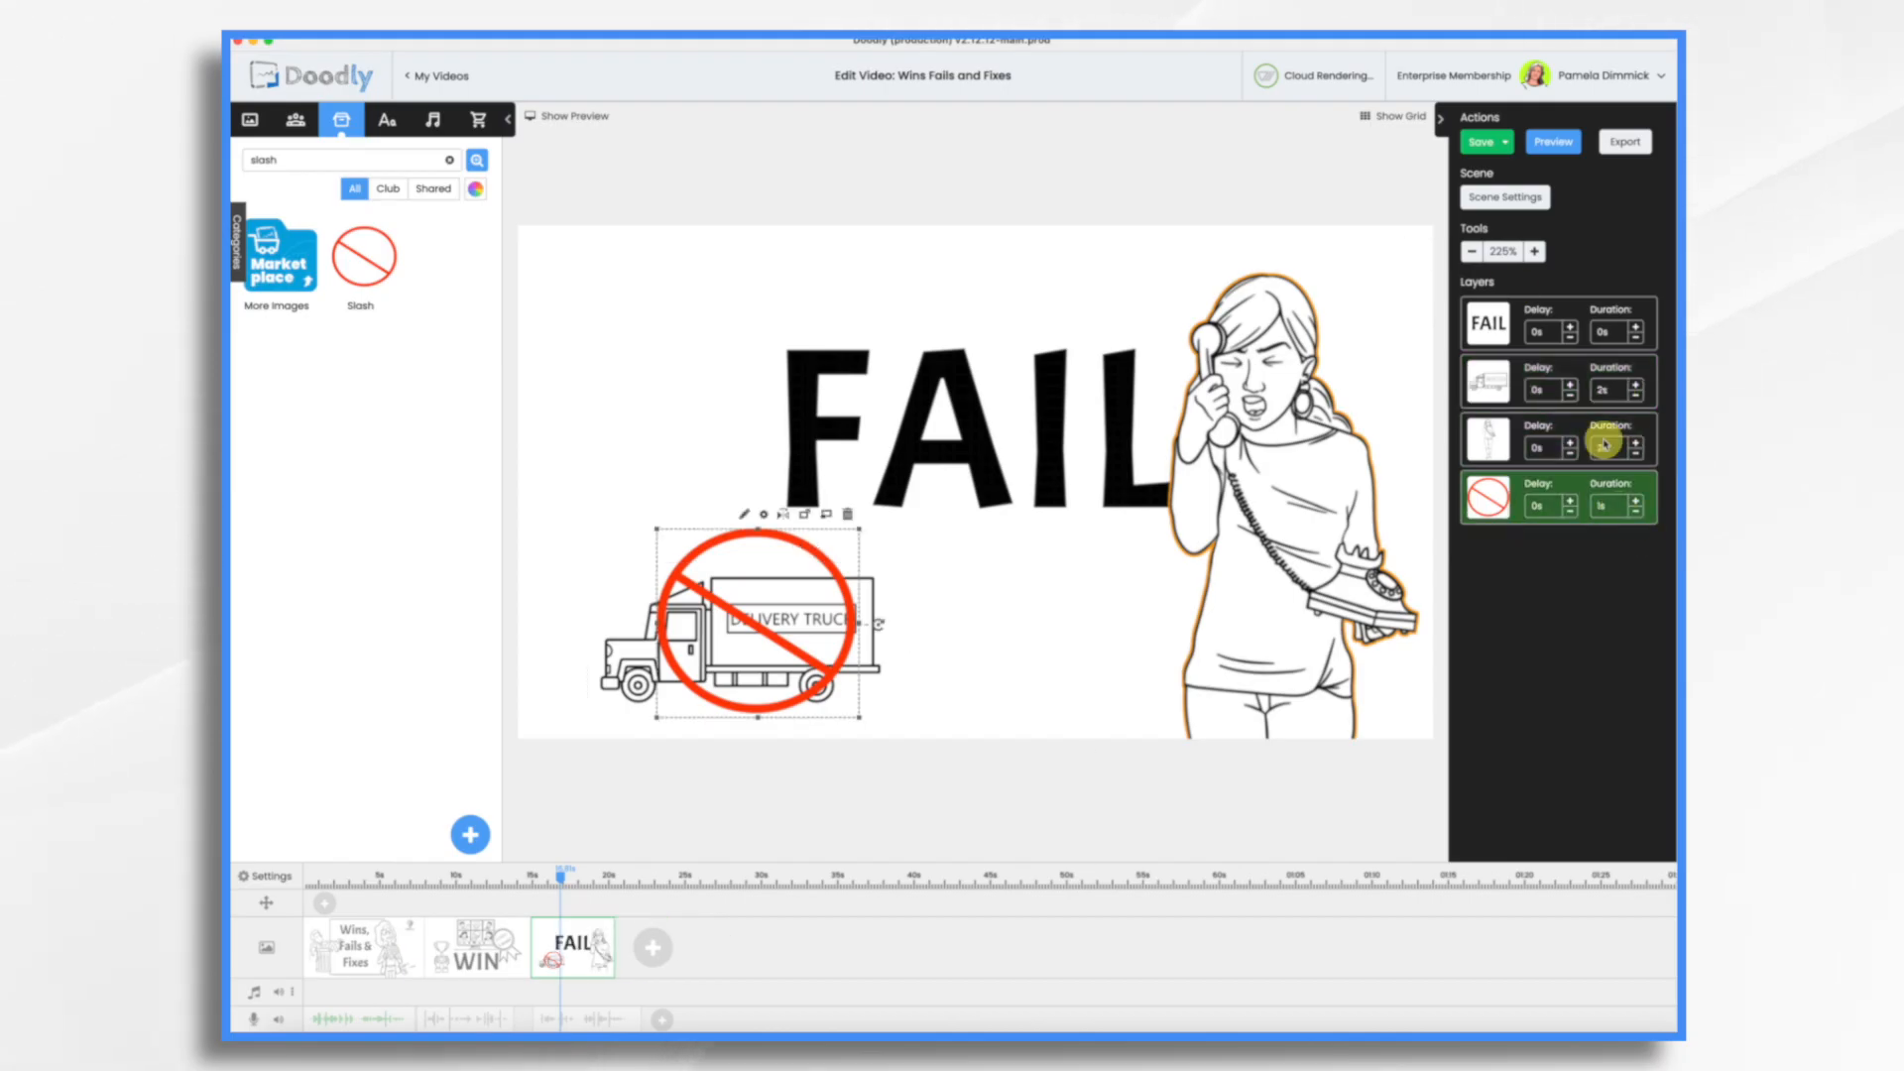
- Set the FAIL scene's extra time to 2 s and move the slash layer ahead of the woman's layer
click(1504, 198)
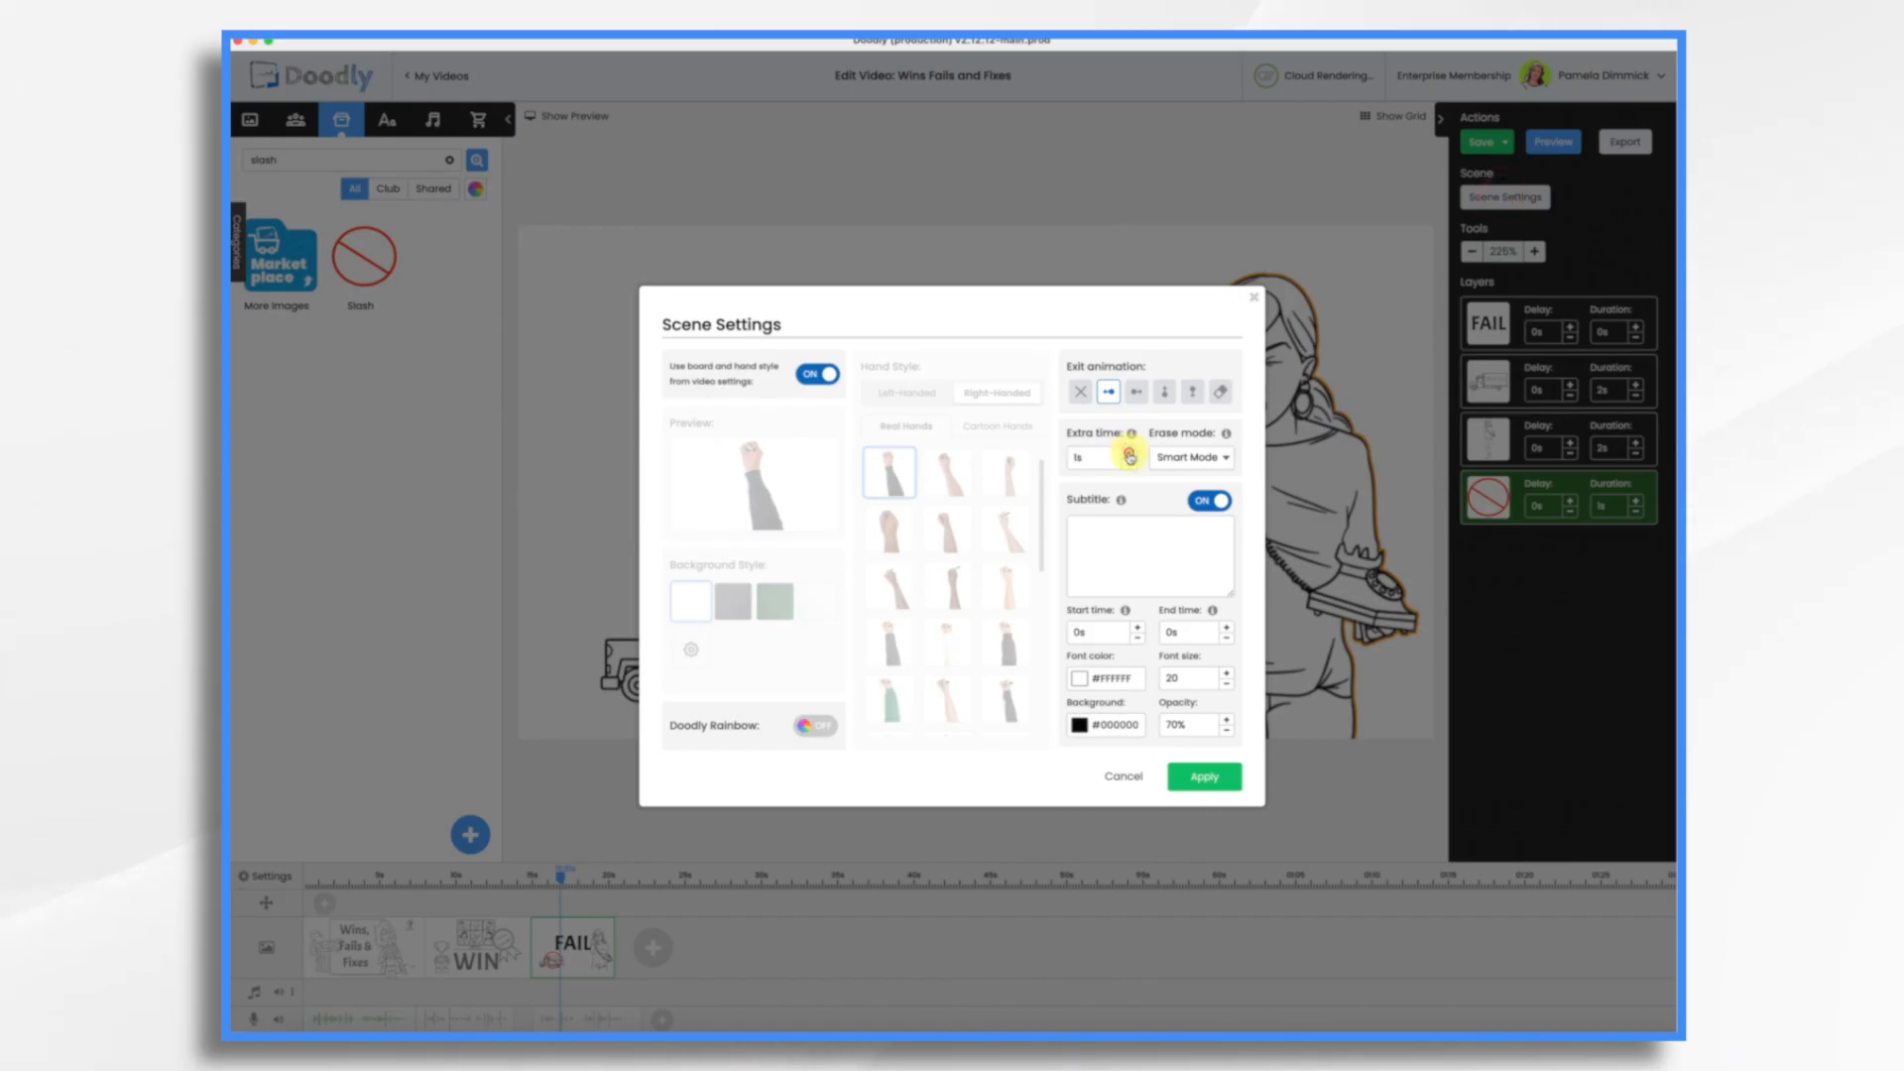
click(1207, 777)
drag(1519, 497, 1565, 430)
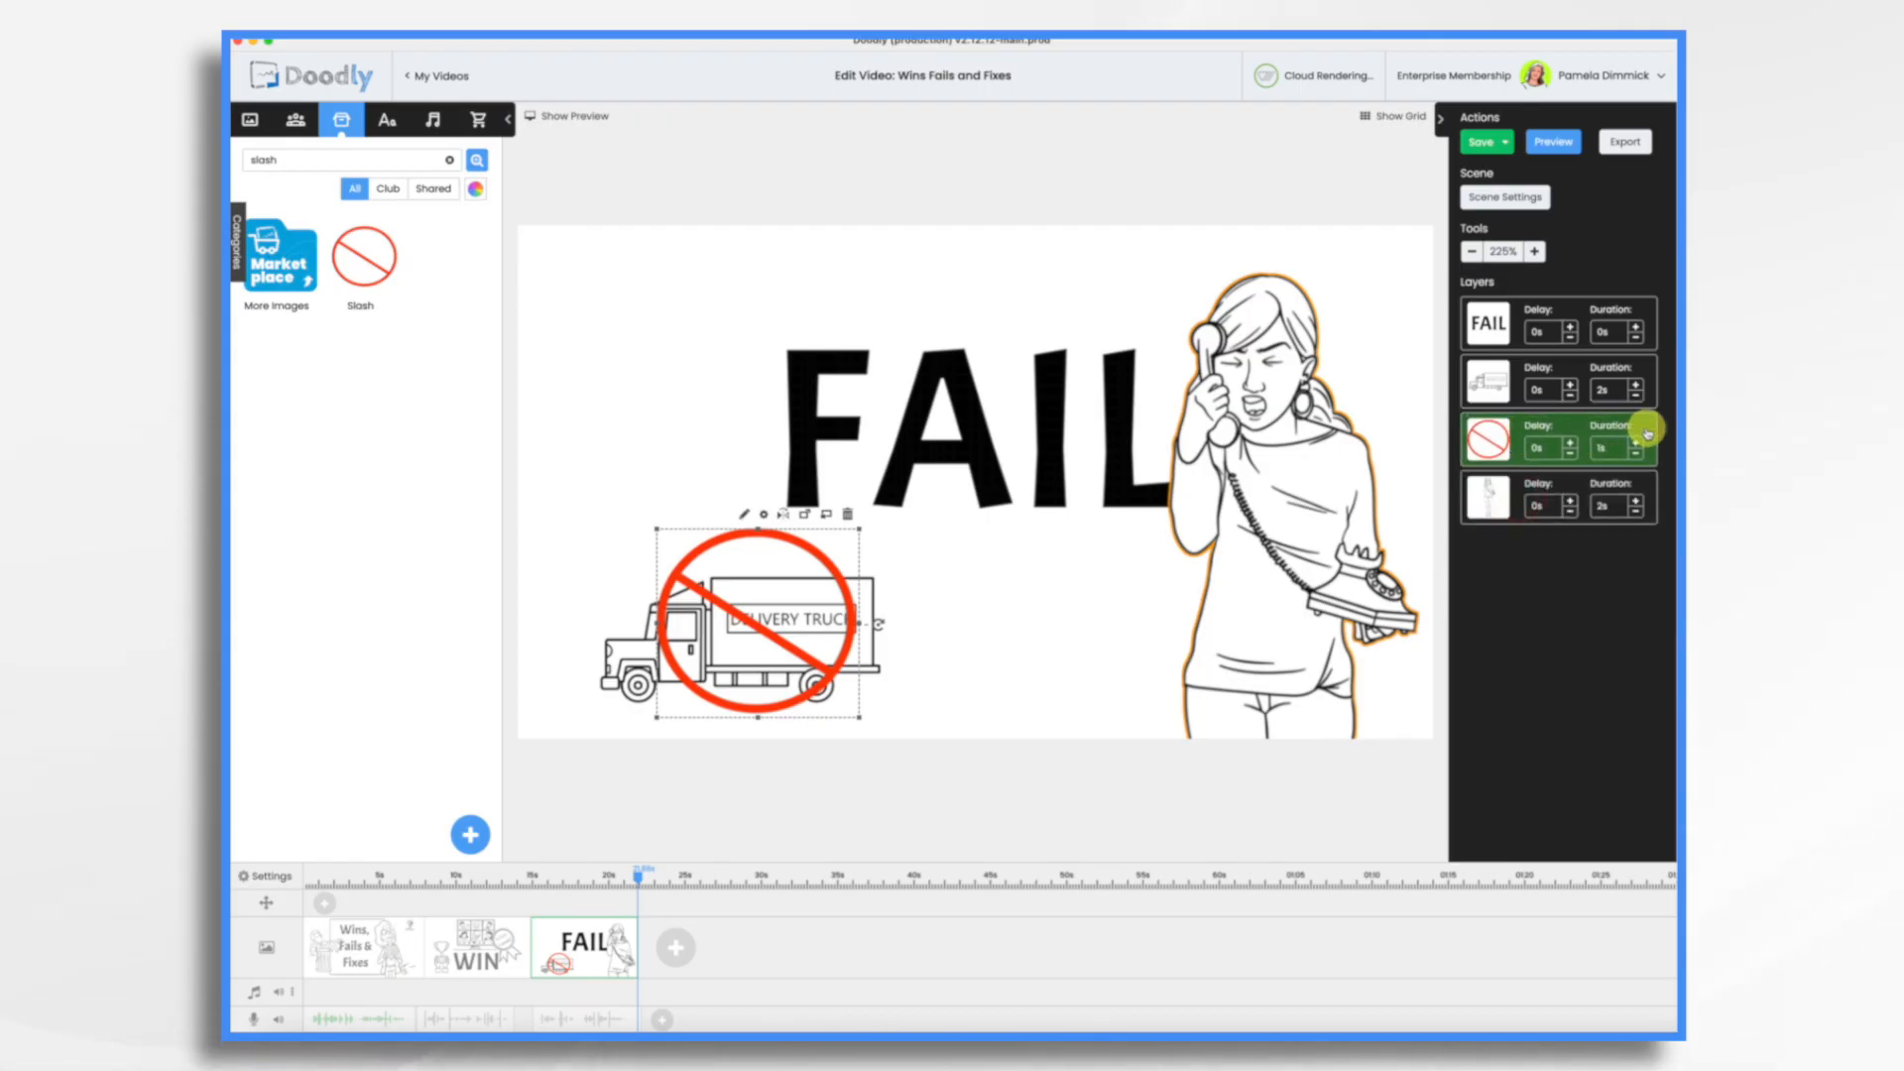
- Preview the FAIL scene to check its drawing order and timing, and close the preview
right_click(583, 940)
click(652, 795)
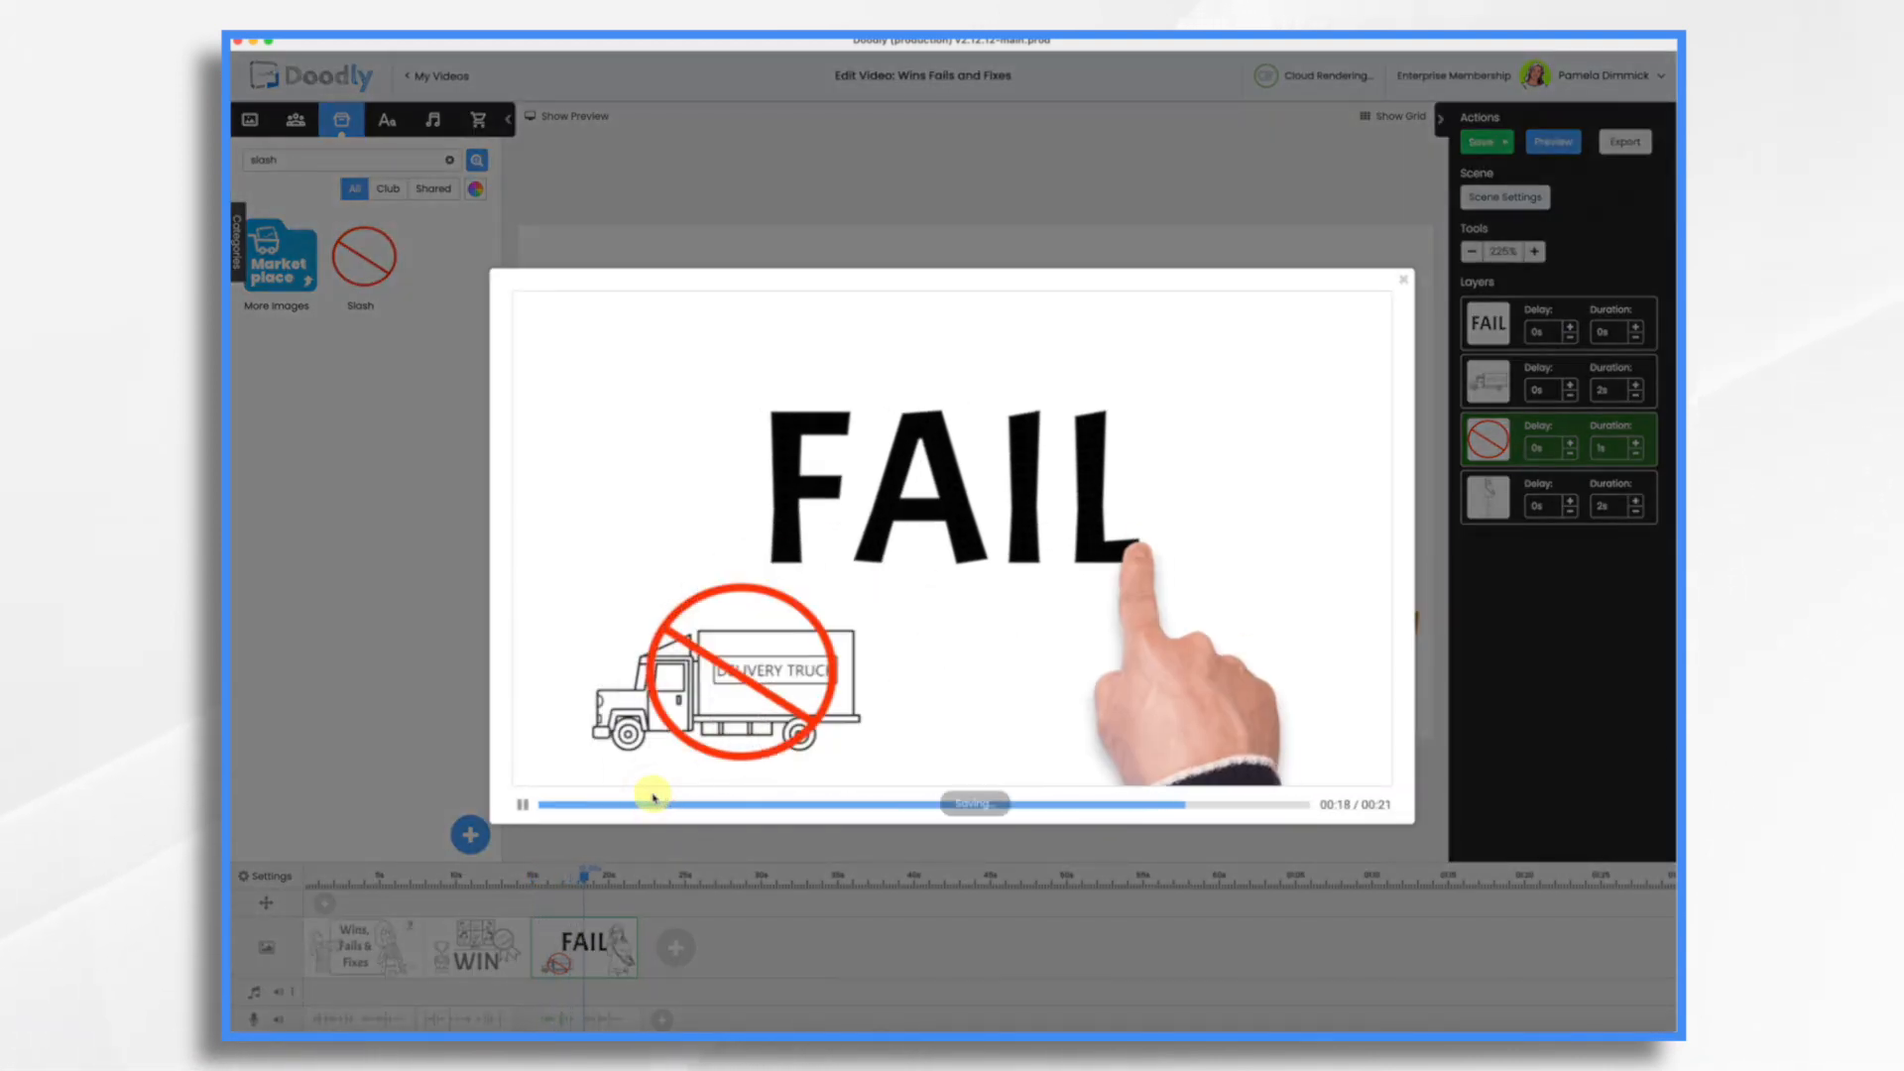
click(1402, 282)
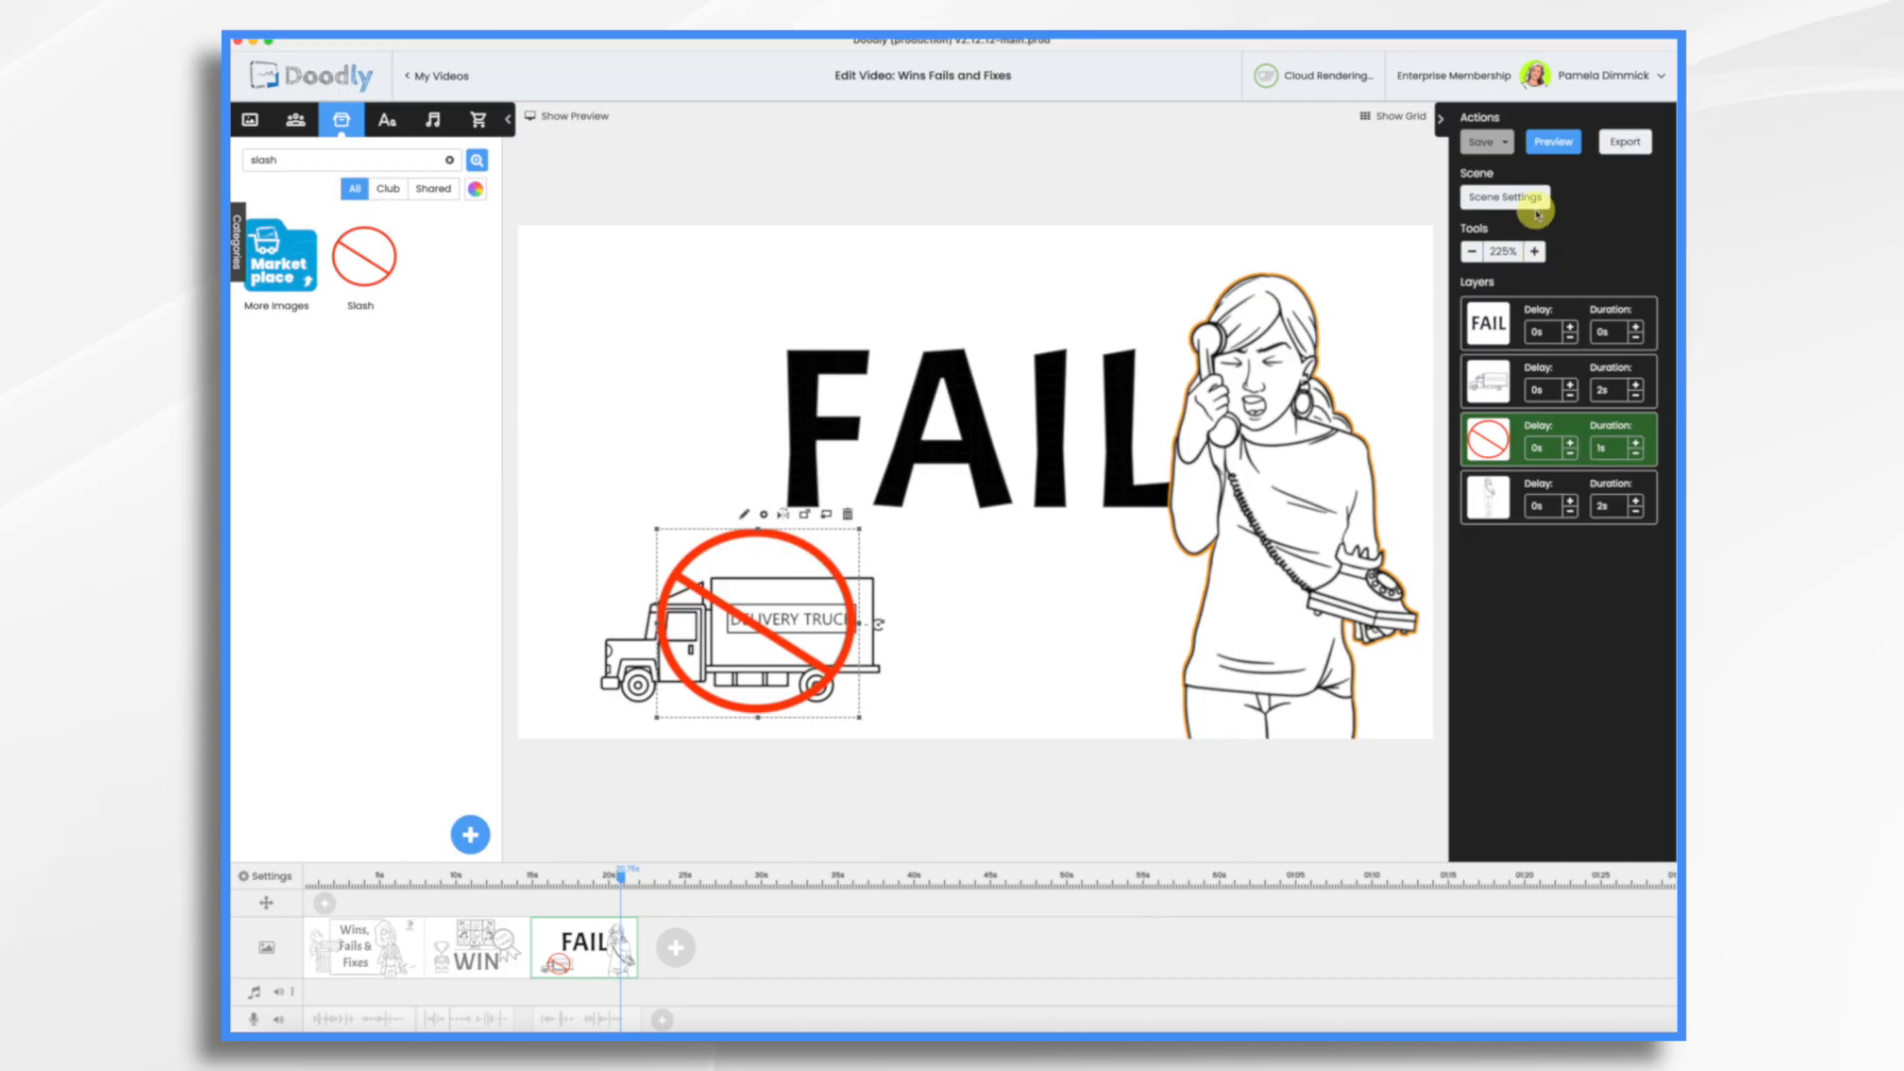
- Set the FAIL scene's erase mode to Off and preview the scene again
click(1530, 198)
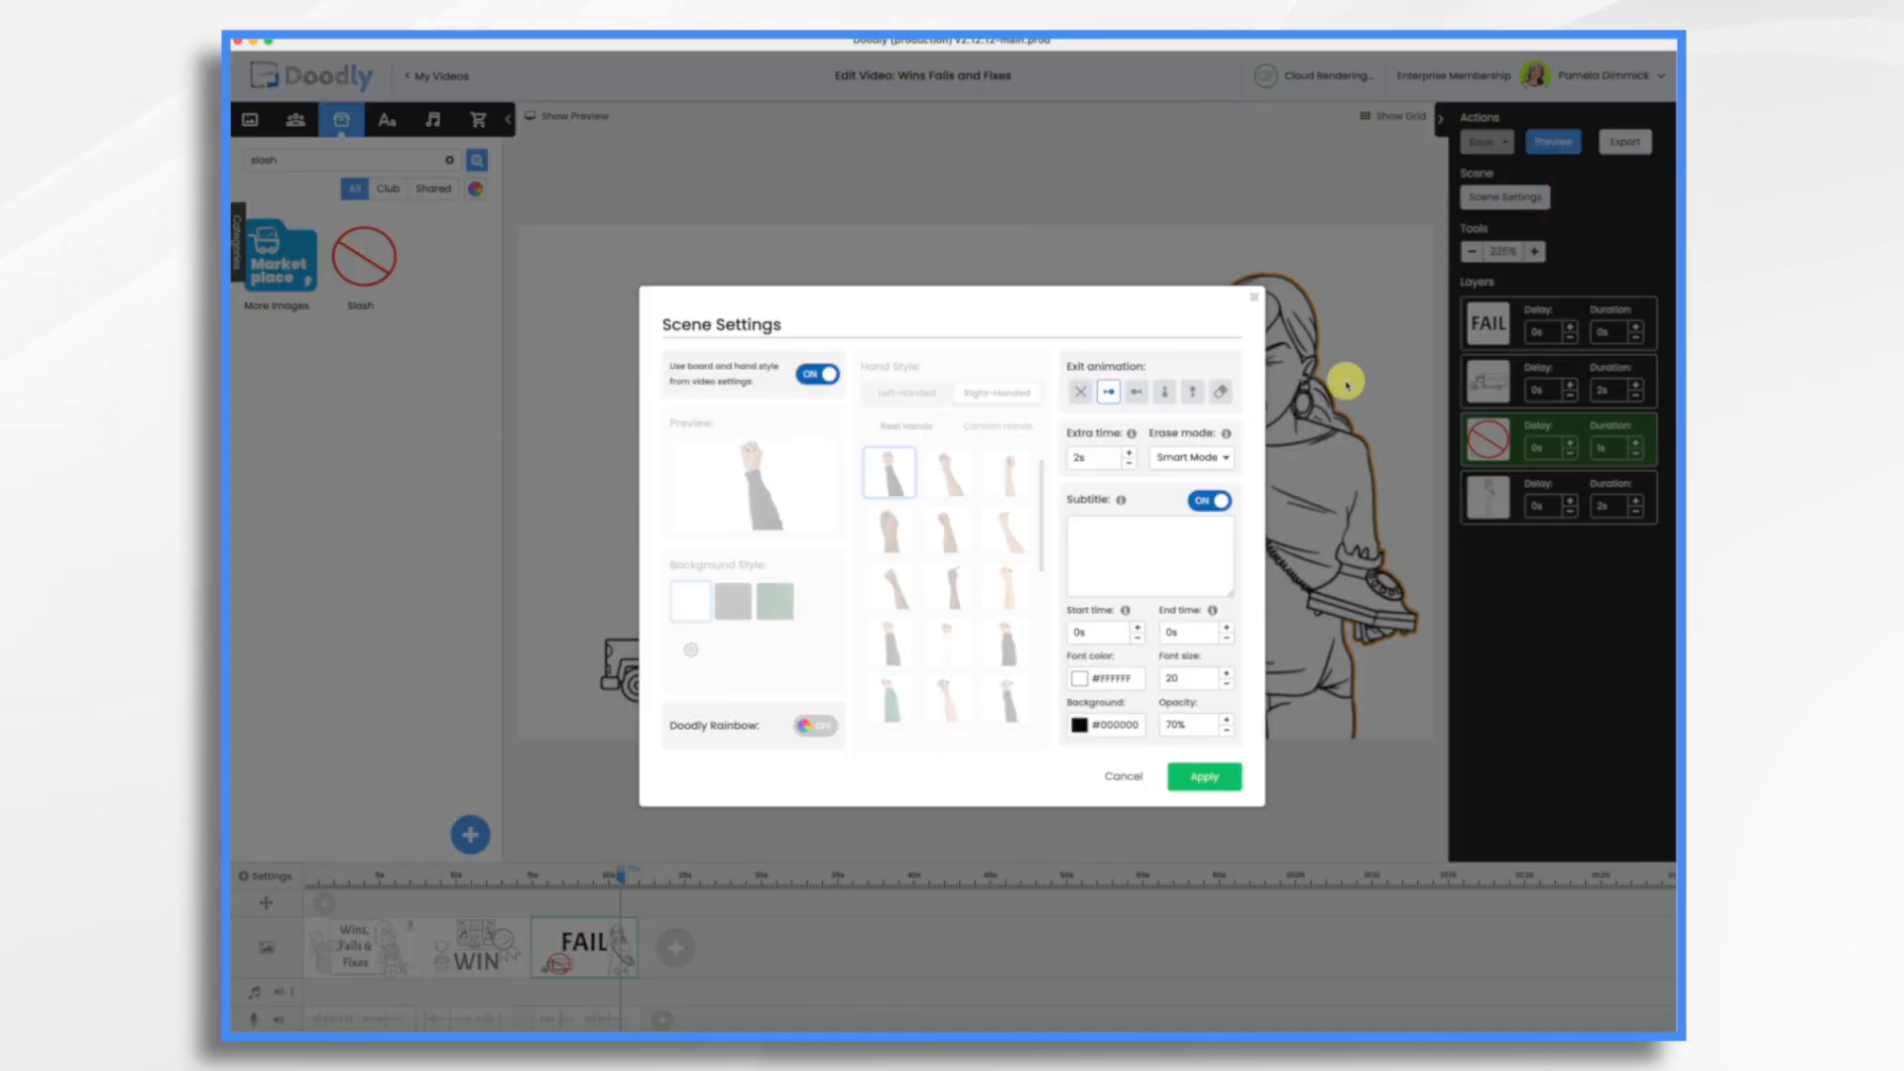
click(1200, 463)
click(1170, 511)
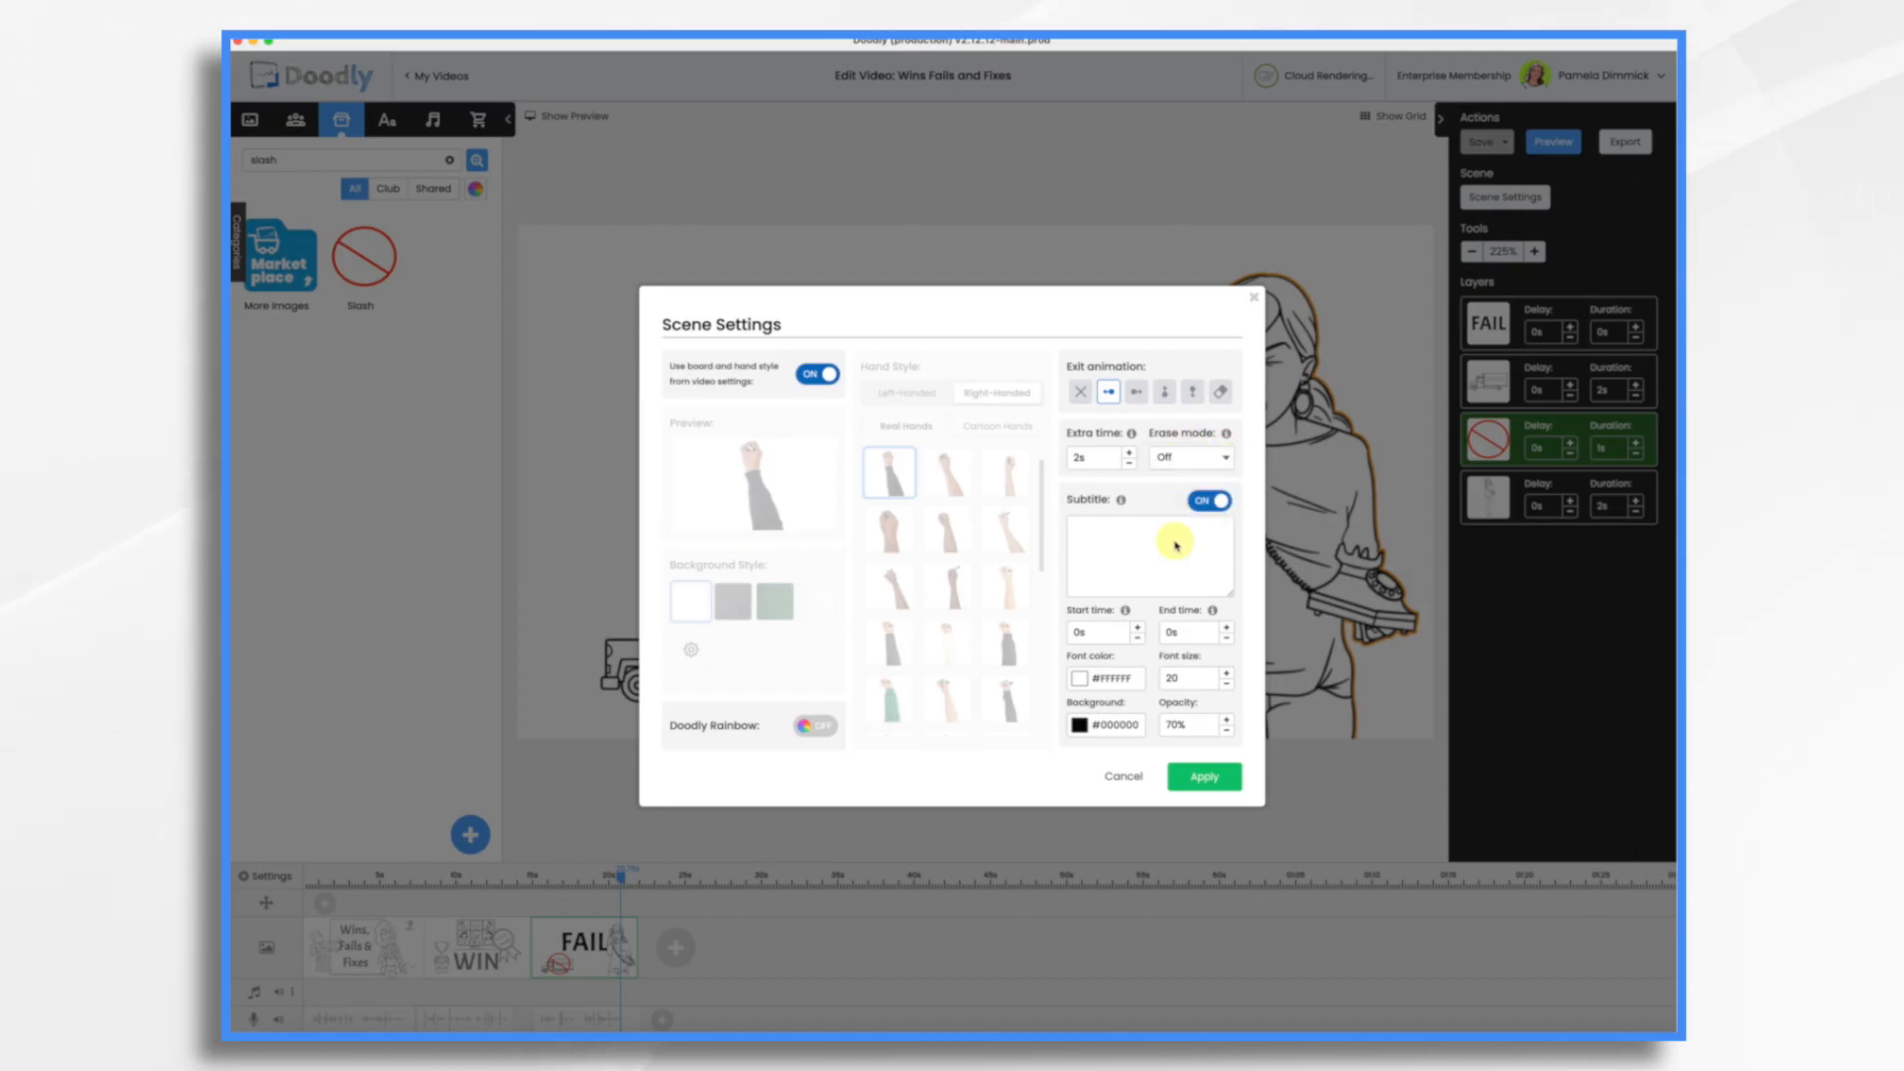
click(1206, 775)
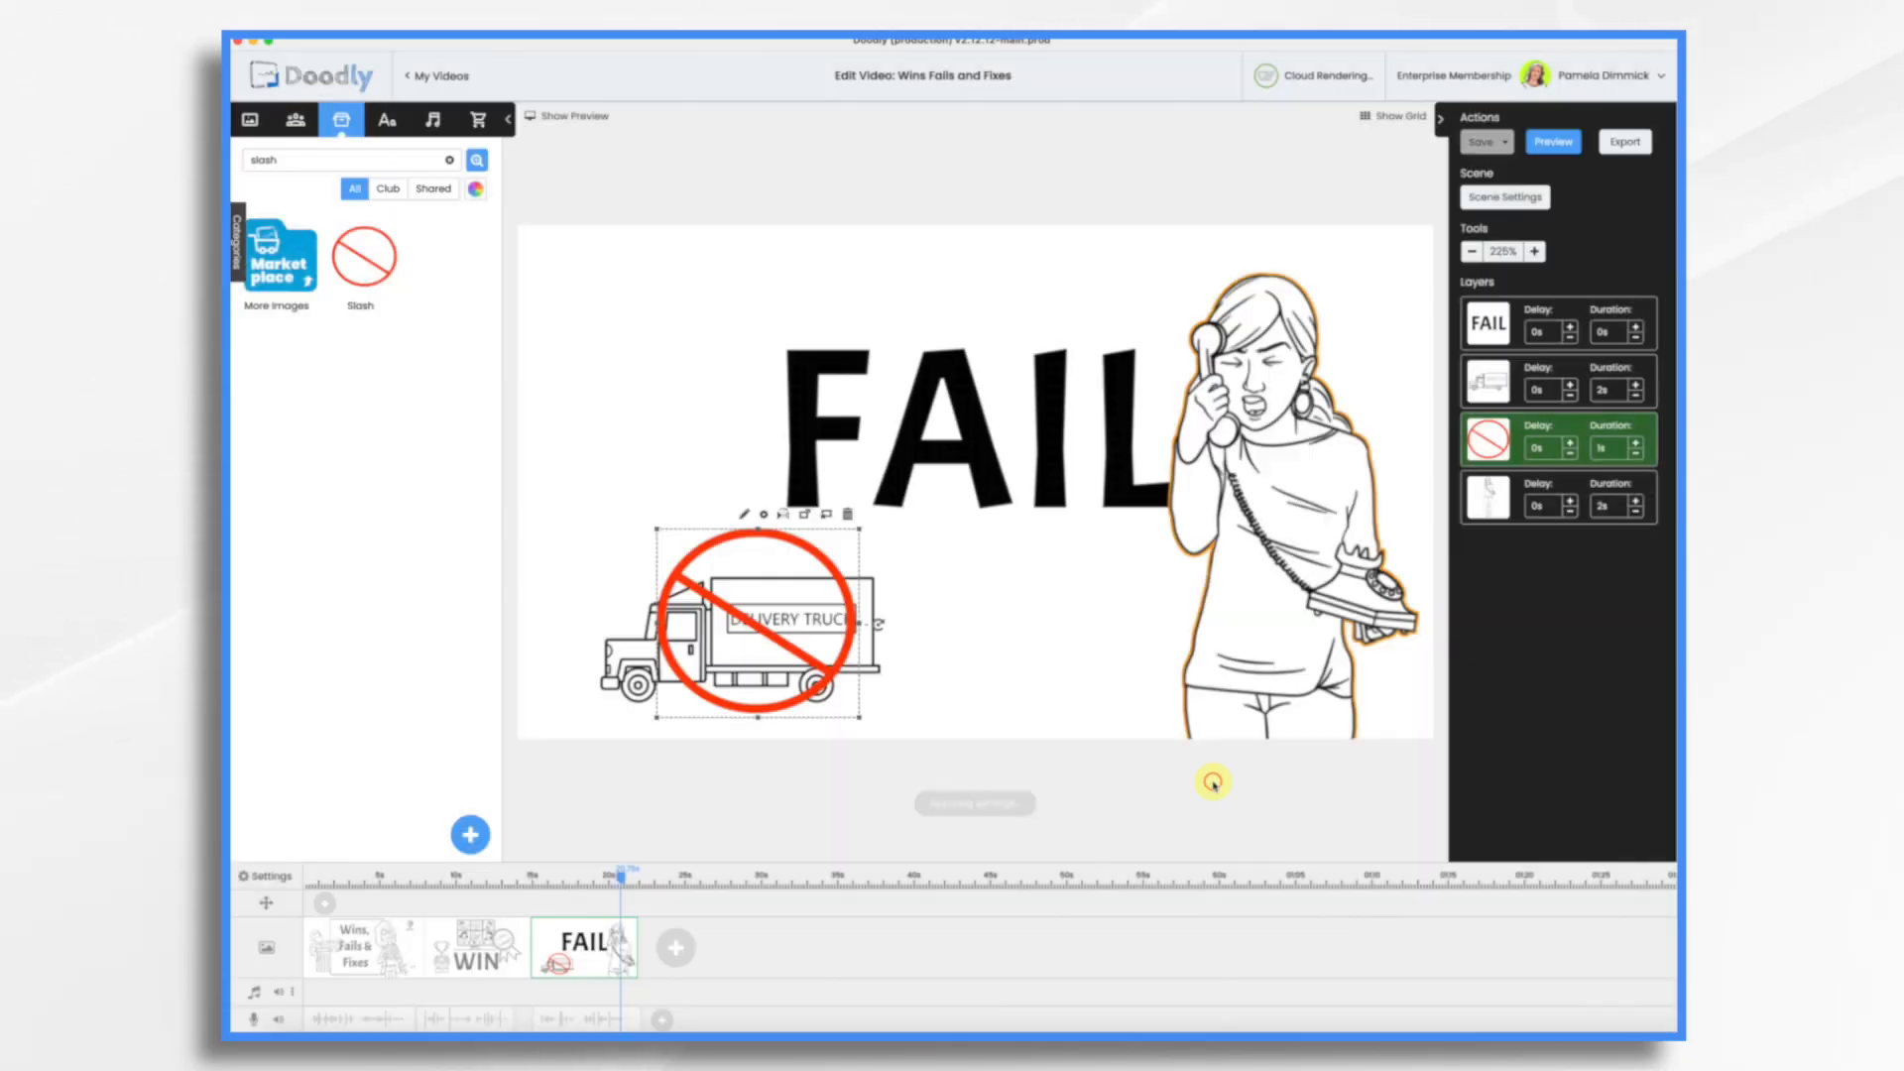
right_click(585, 949)
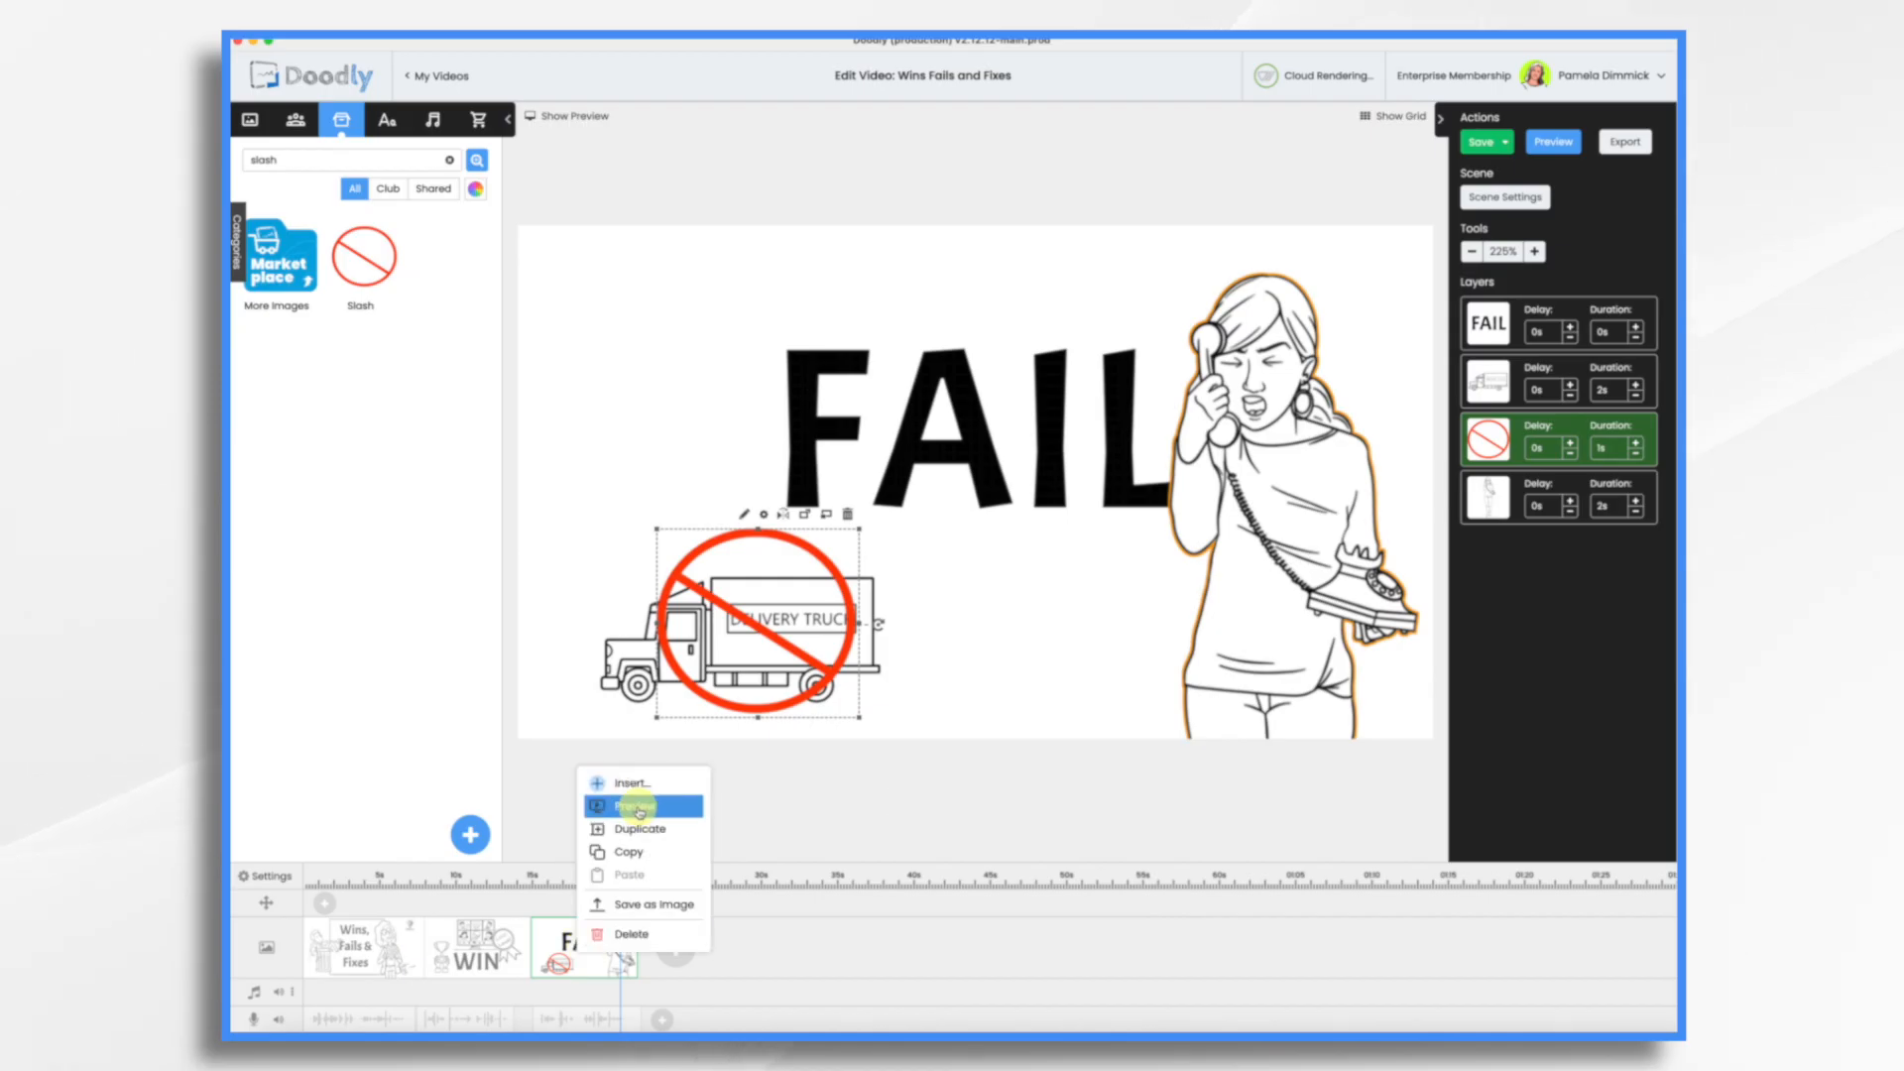
click(637, 802)
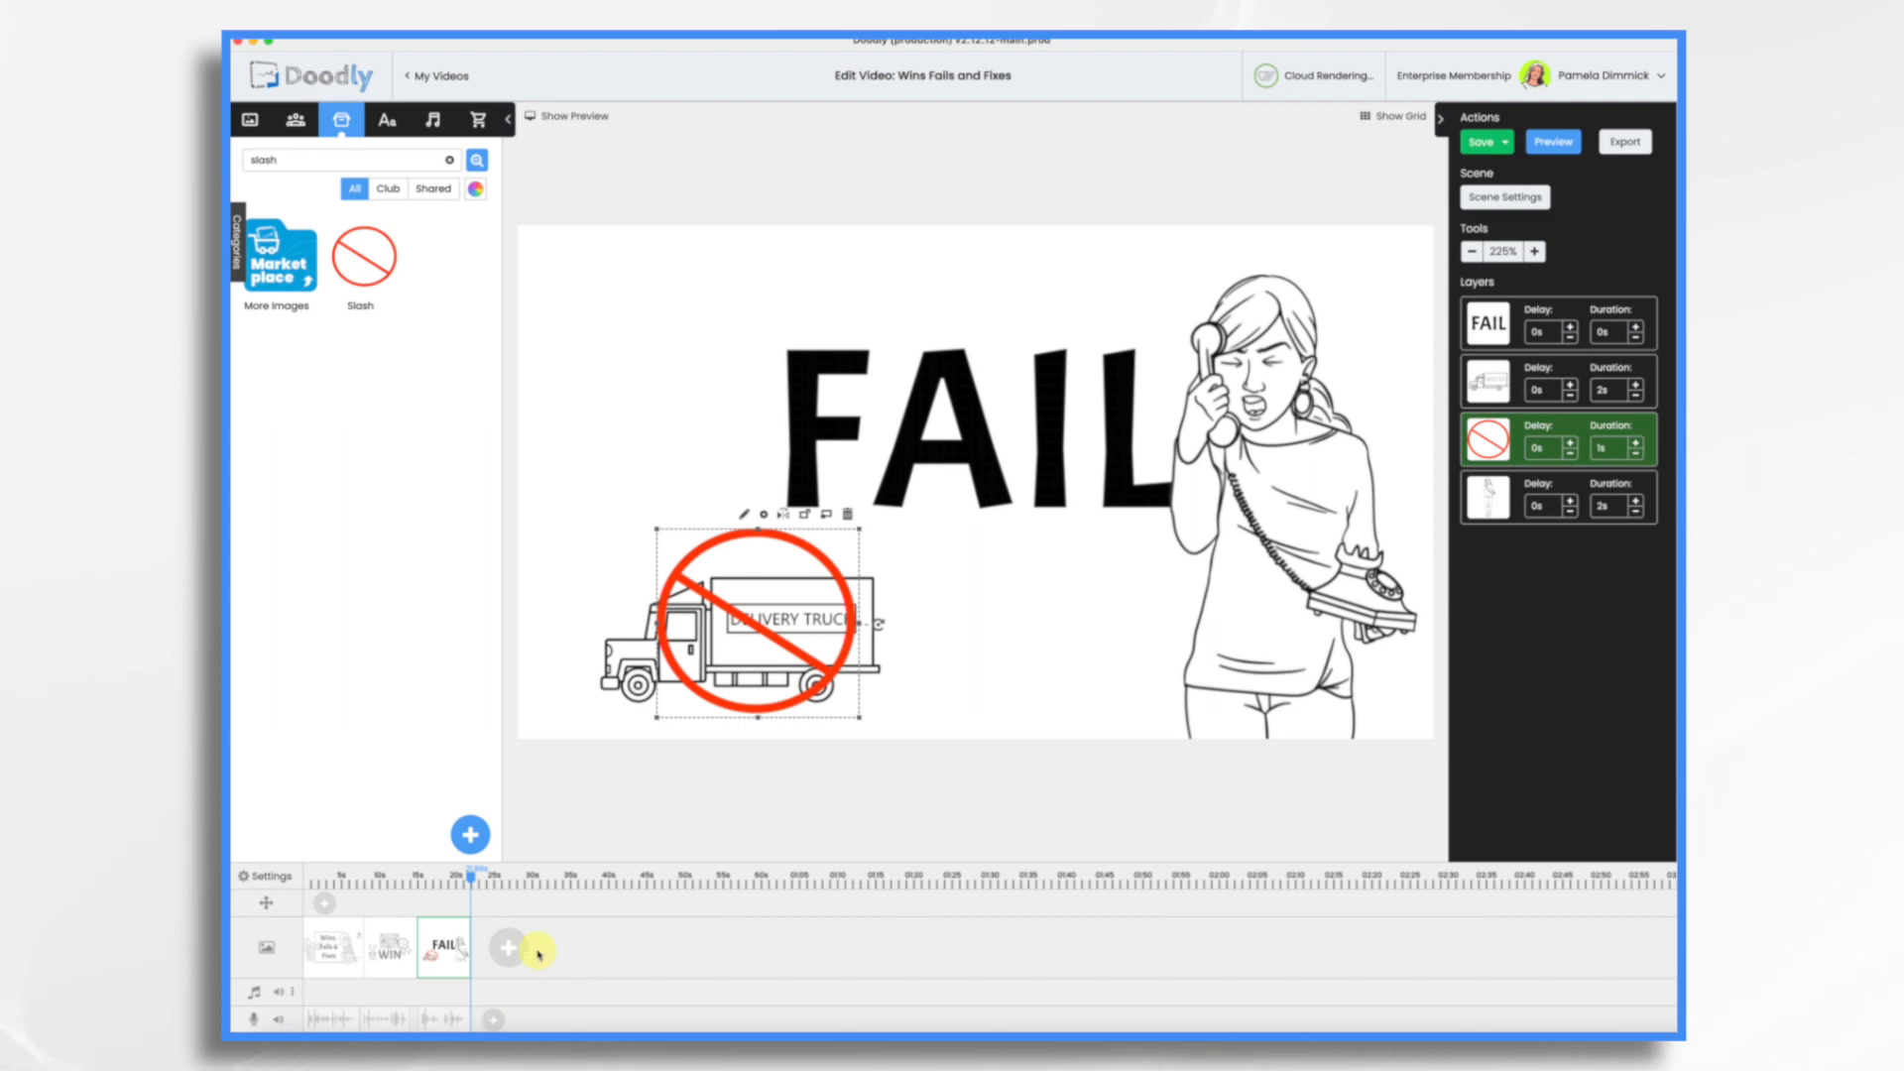
- Trim the end of the recorded voiceover clip under the FAIL scene and preview the scene
scroll(538, 954, up, 5)
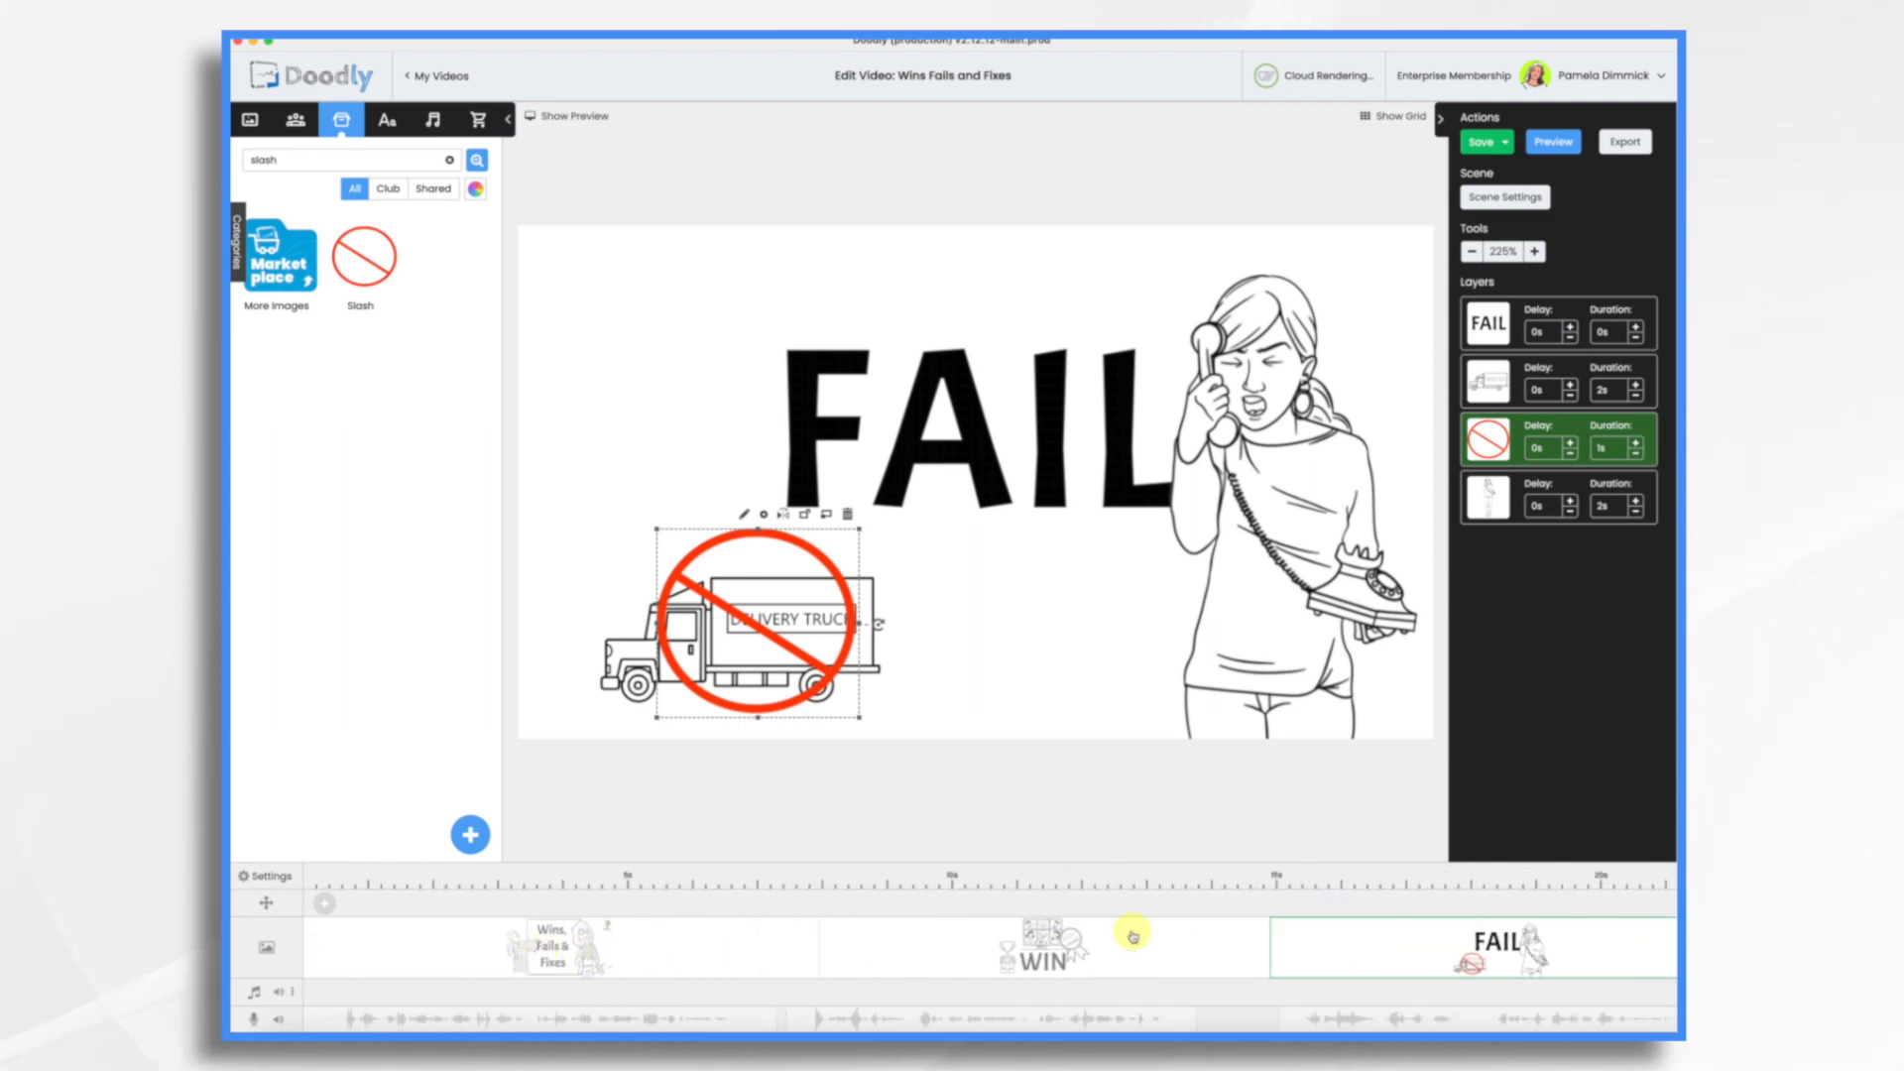
scroll(1133, 935, right, 5)
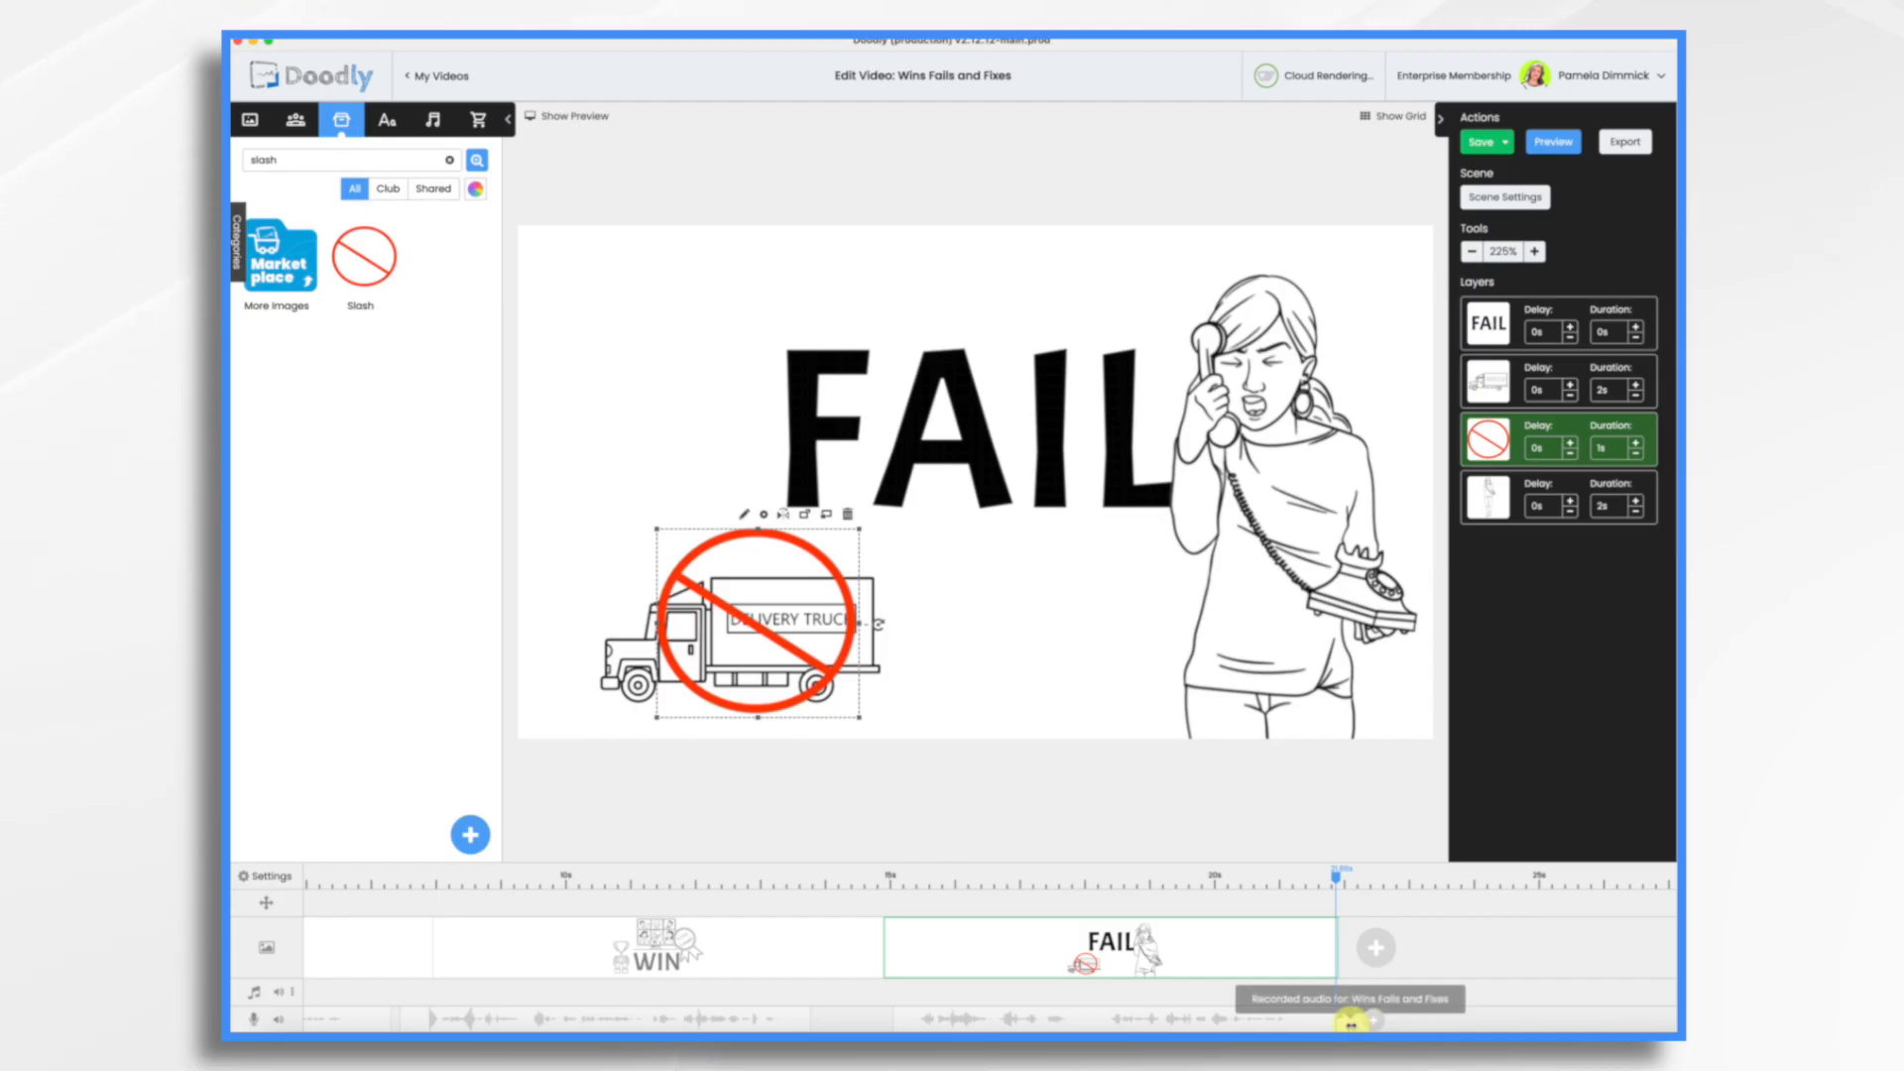
drag(1351, 1024, 1277, 1023)
right_click(1138, 949)
click(1190, 797)
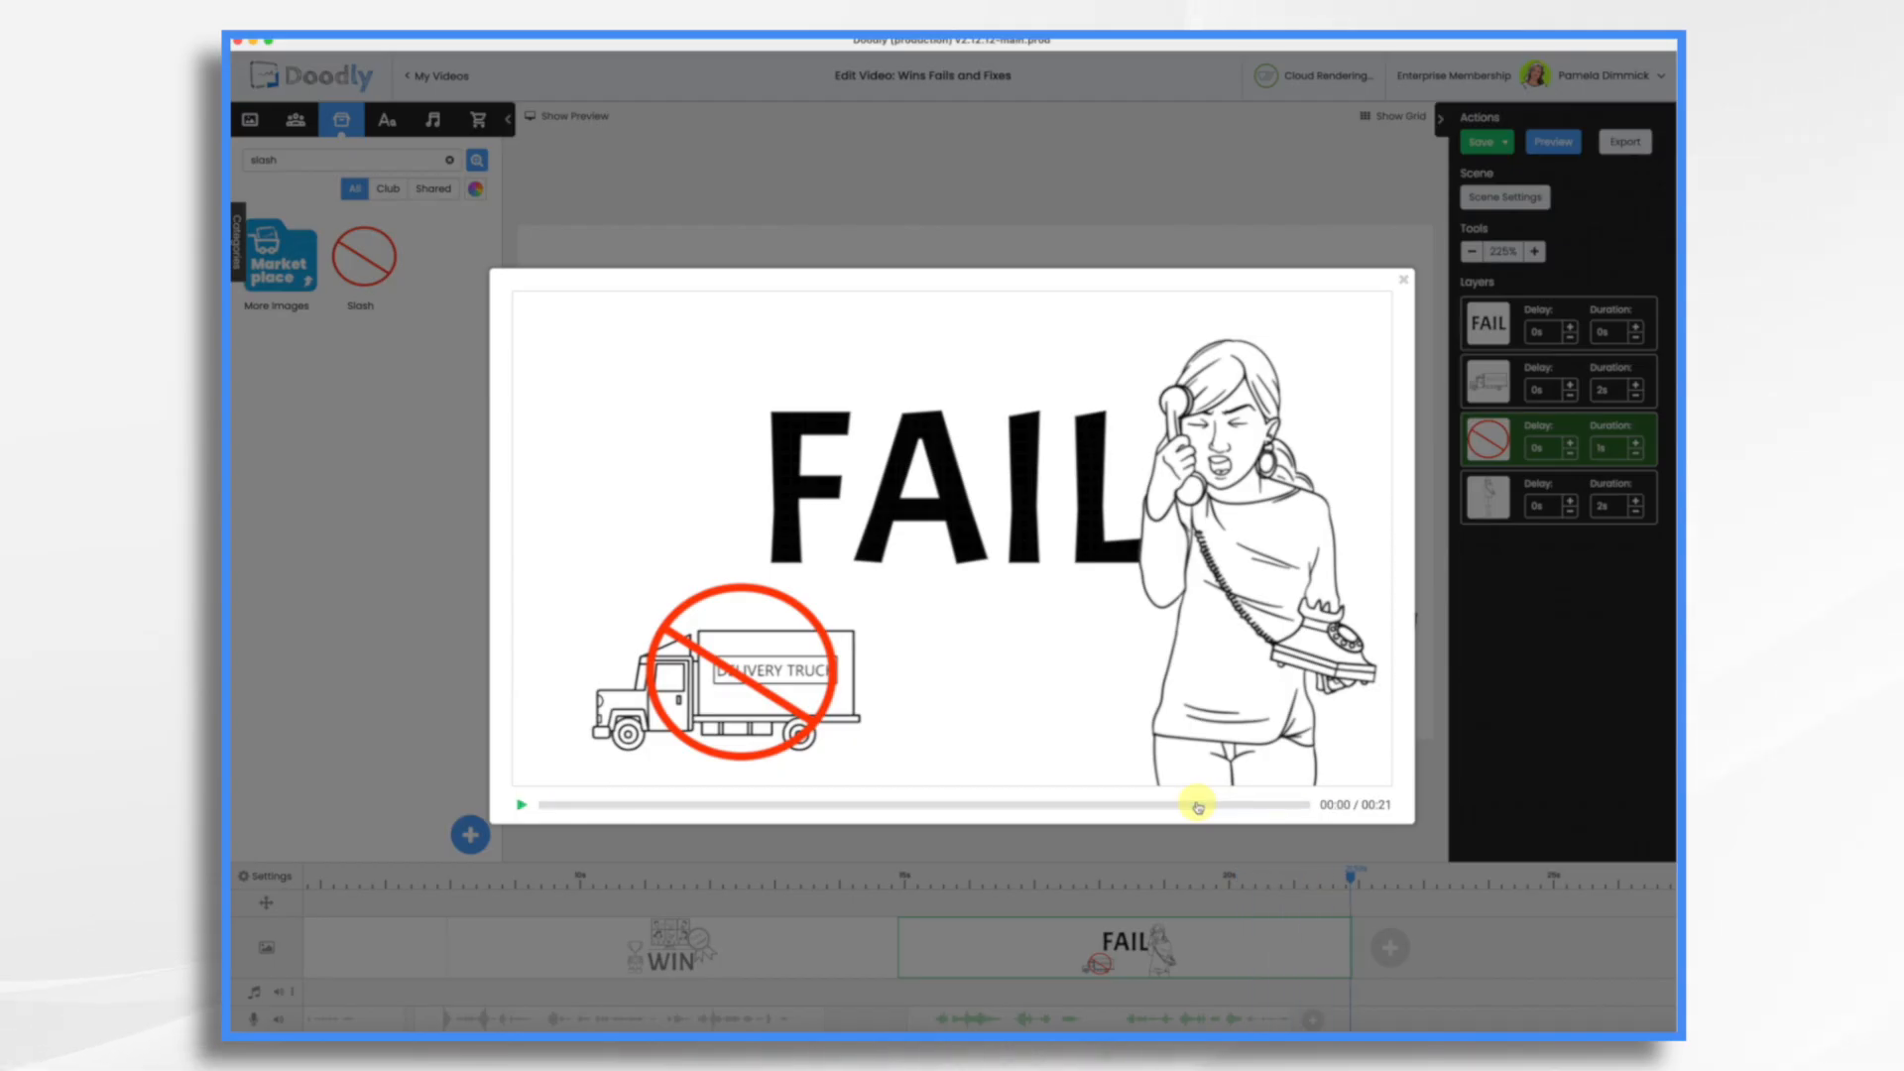
click(1404, 283)
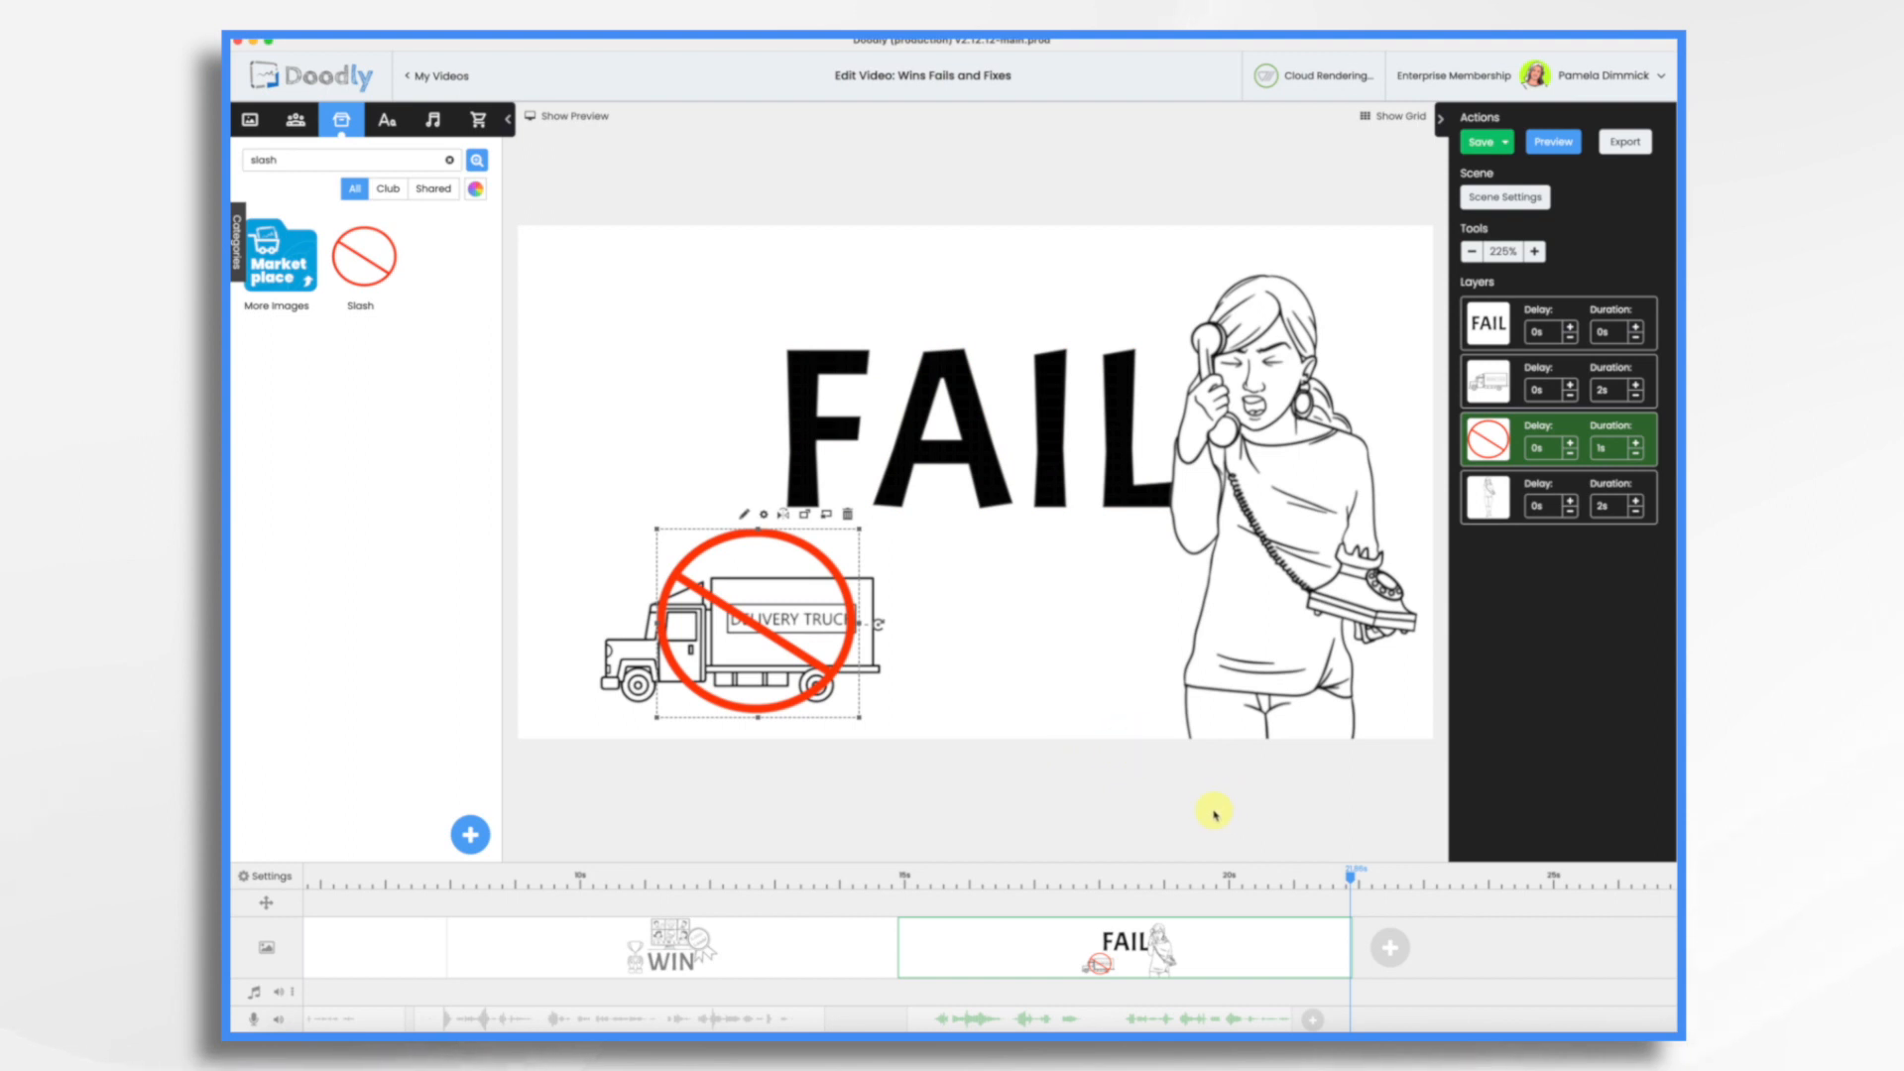
- Add a fourth scene with the enlarged text "FIX" near the scene's center
click(1398, 949)
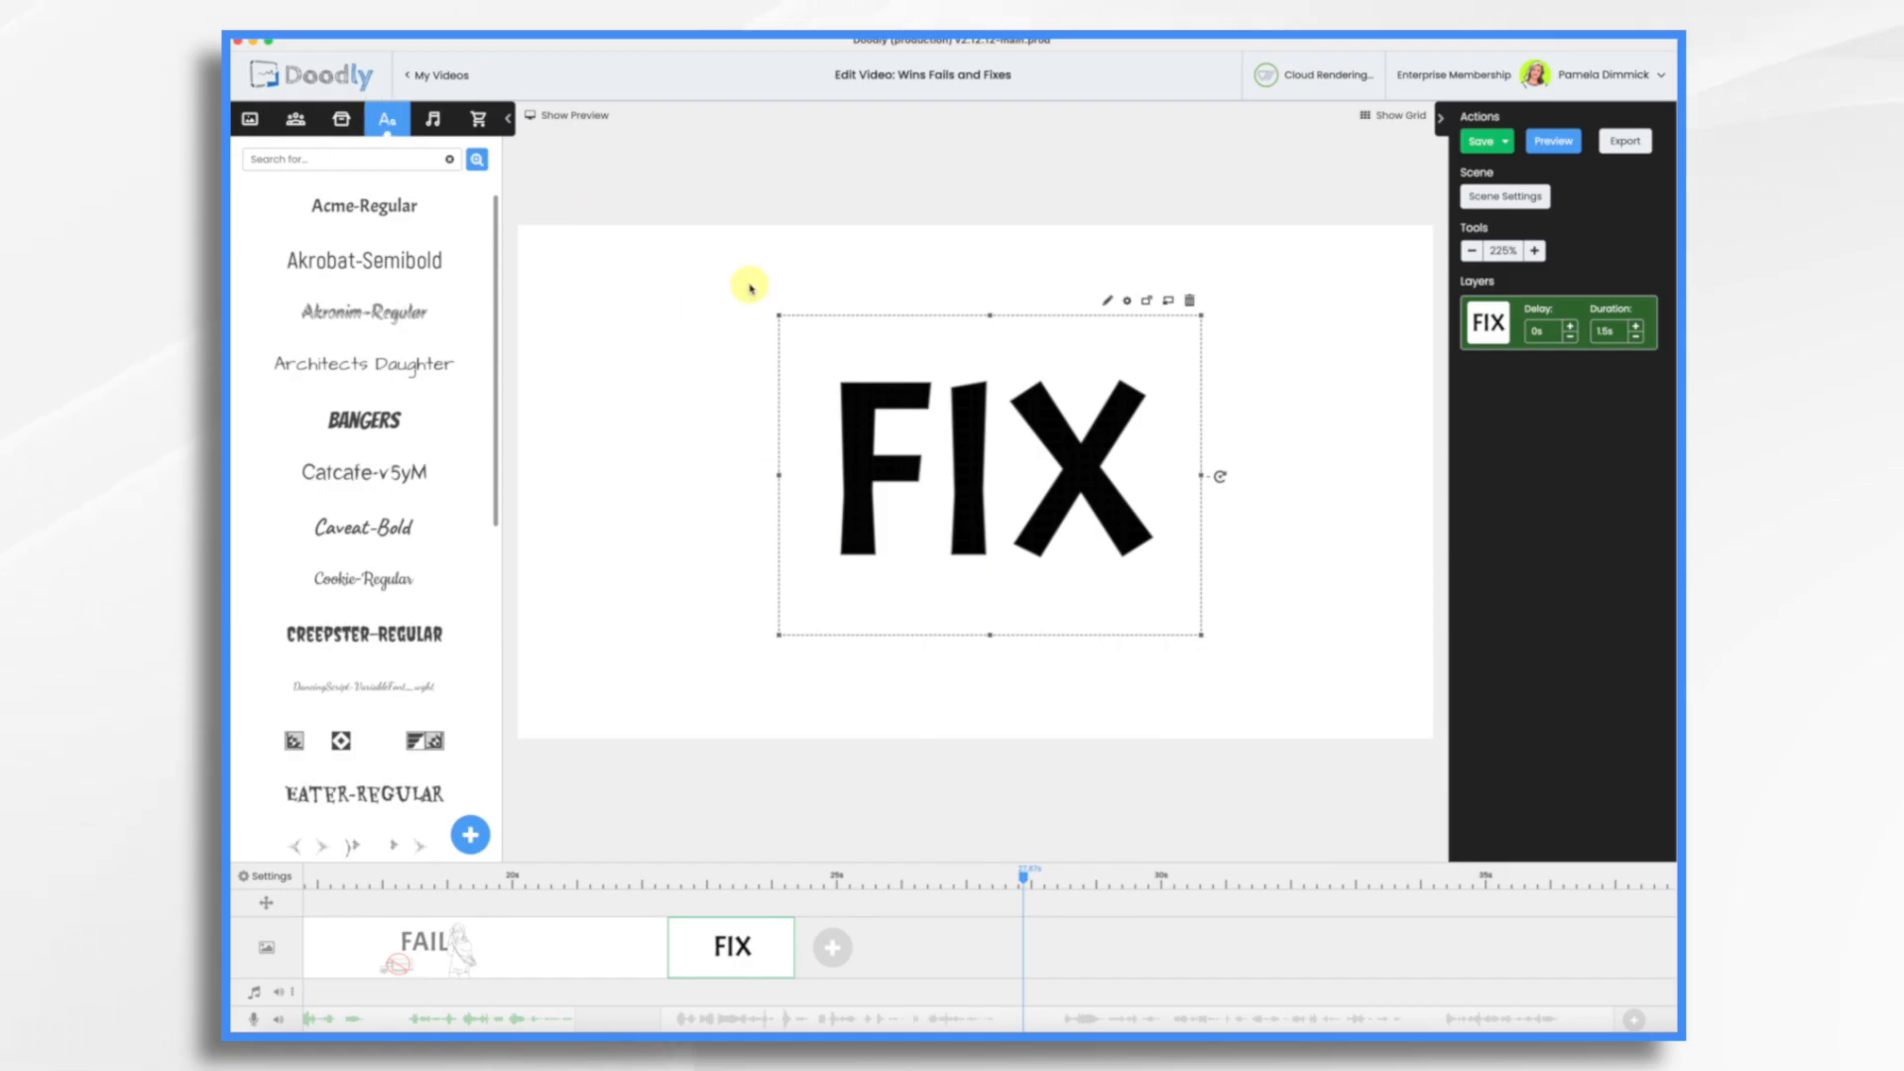
- Search the characters for "shake hand" and place the image of two men shaking hands, enlarged, on the FIX scene's left side
click(295, 119)
double_click(324, 161)
text(sho)
text(ke hand)
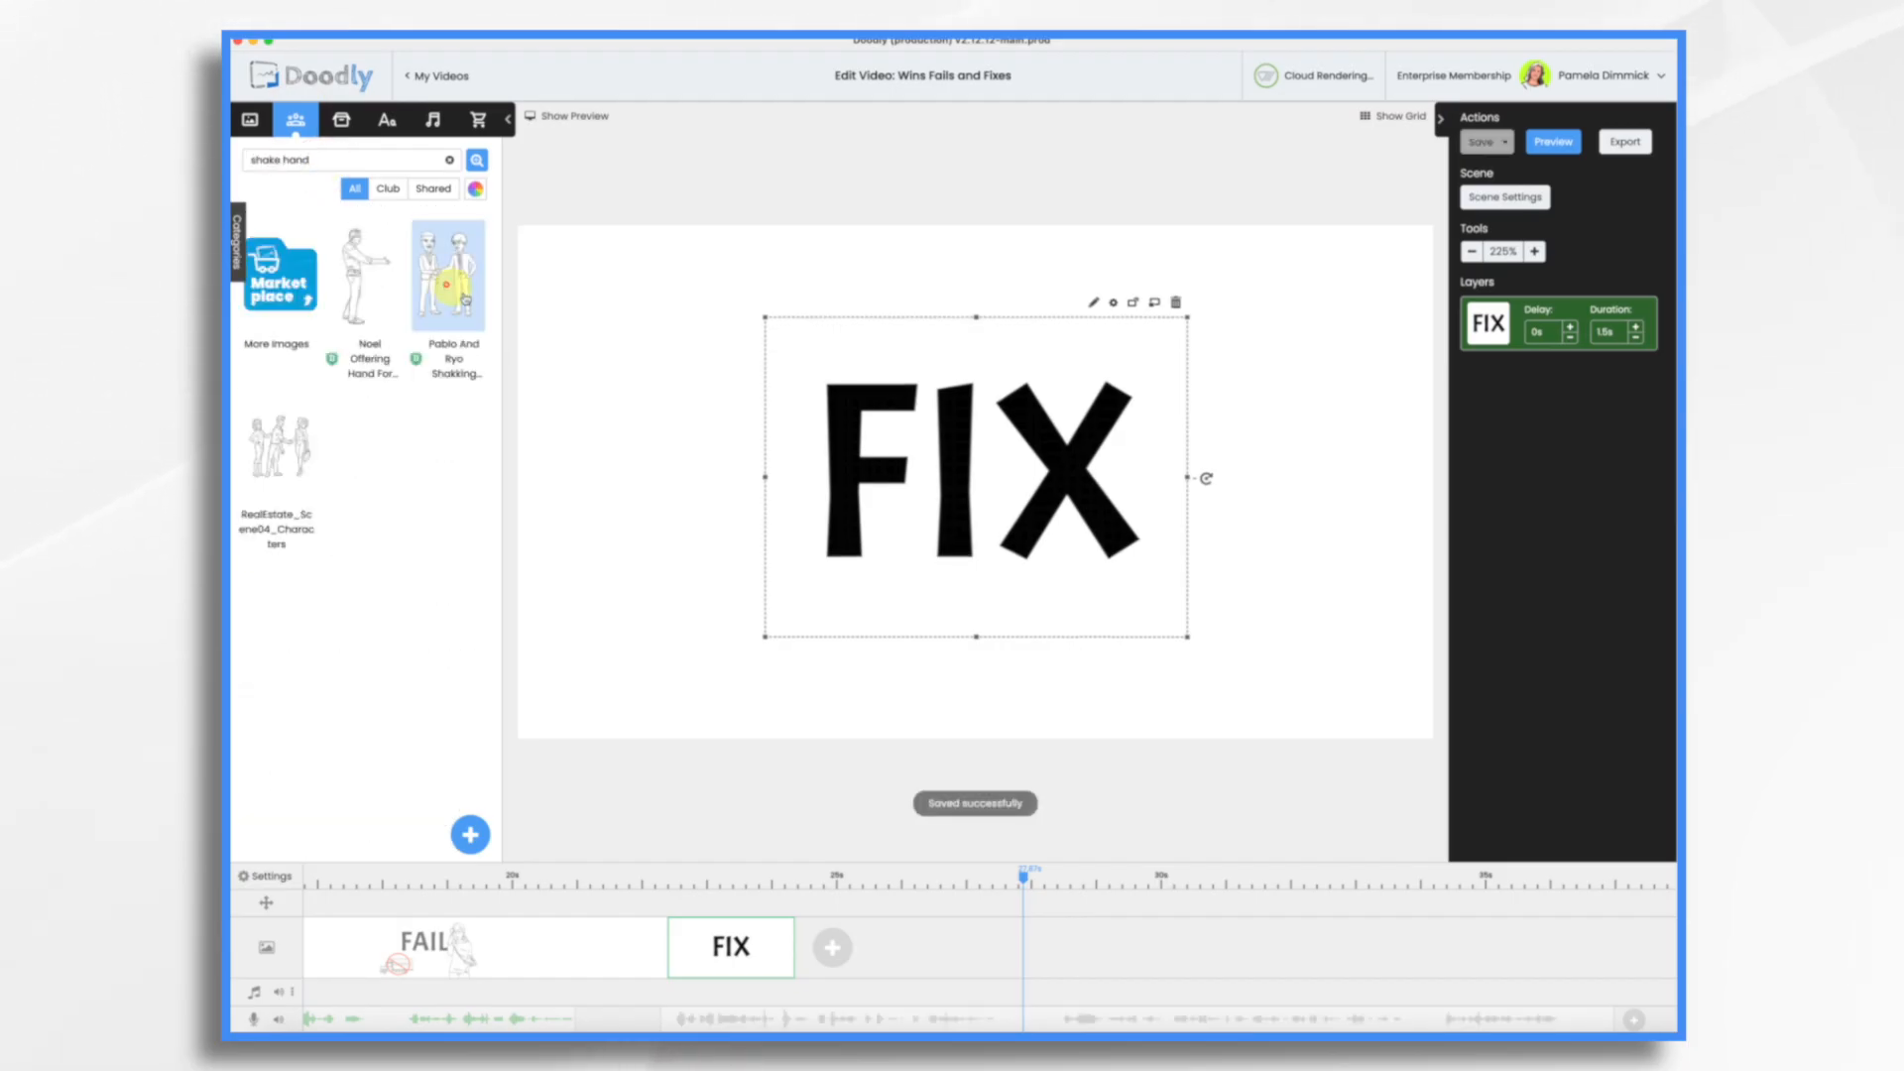
drag(447, 290, 743, 528)
click(725, 527)
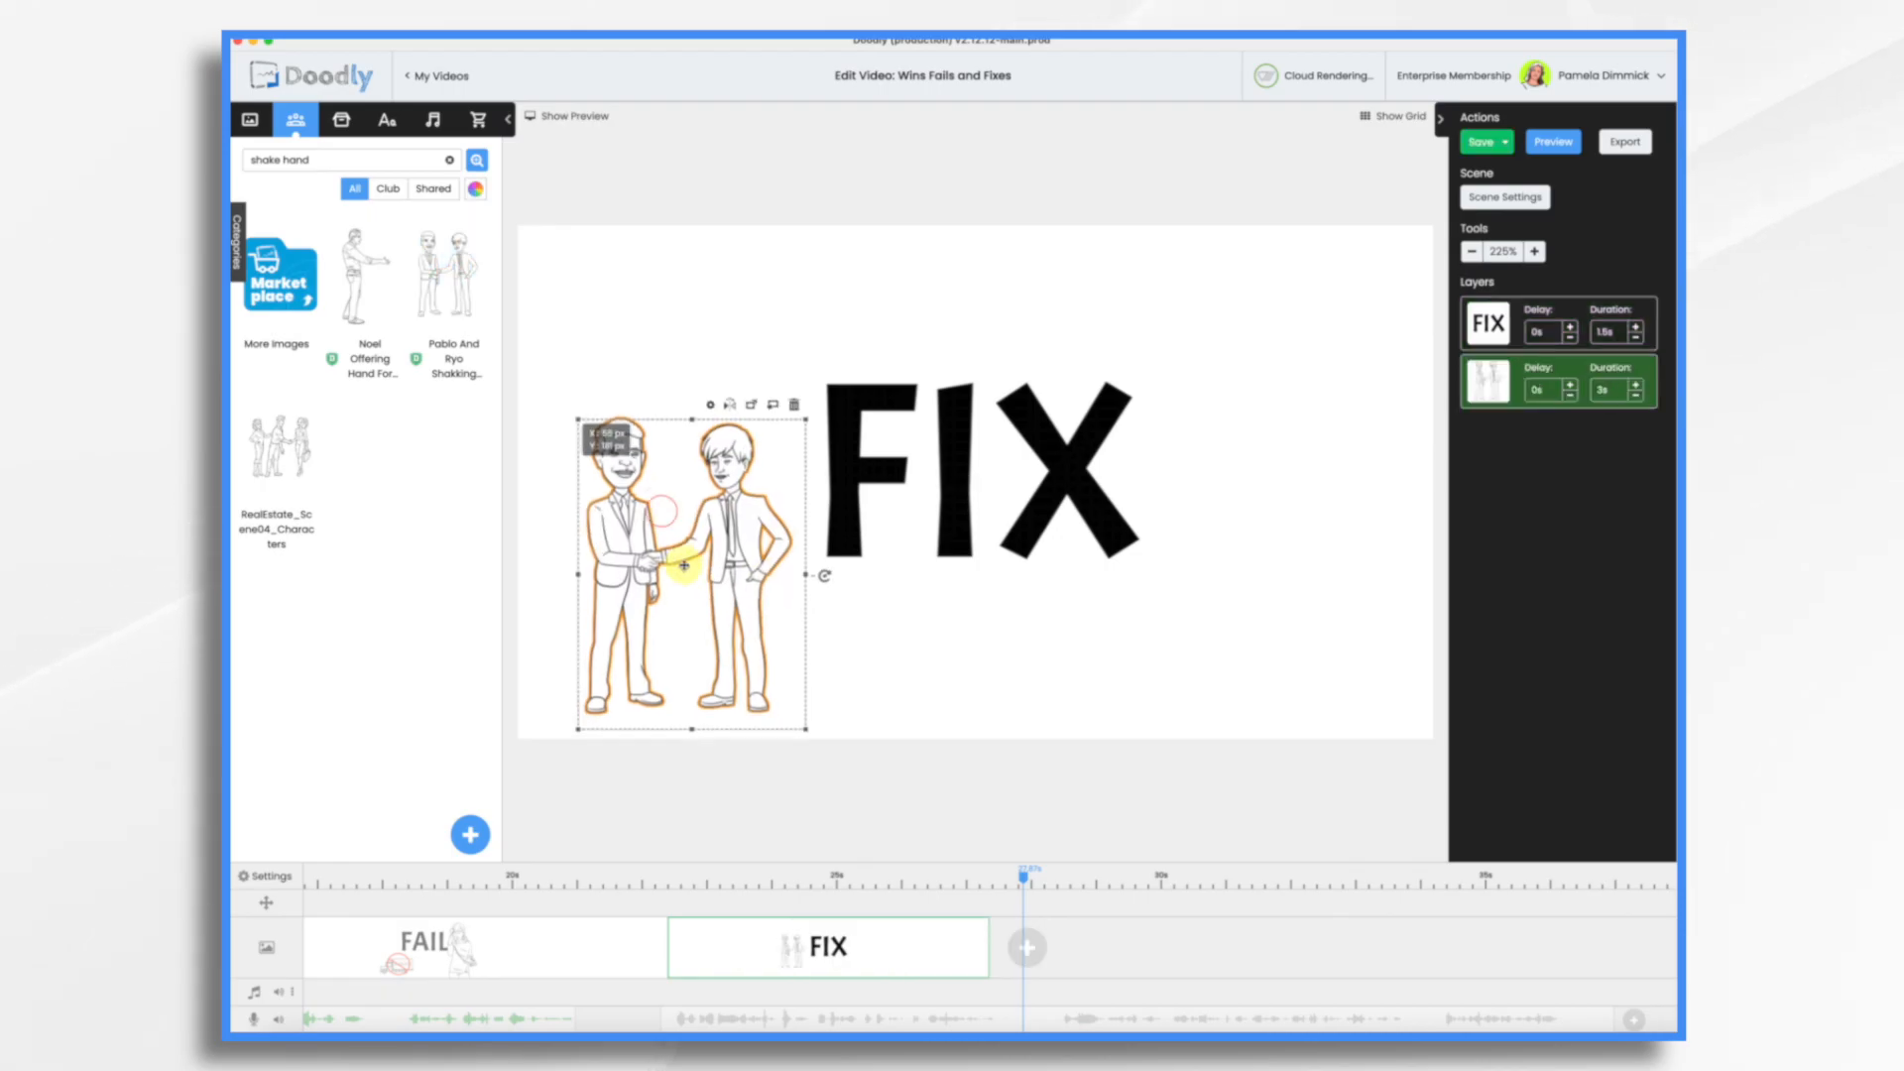
drag(694, 413, 719, 447)
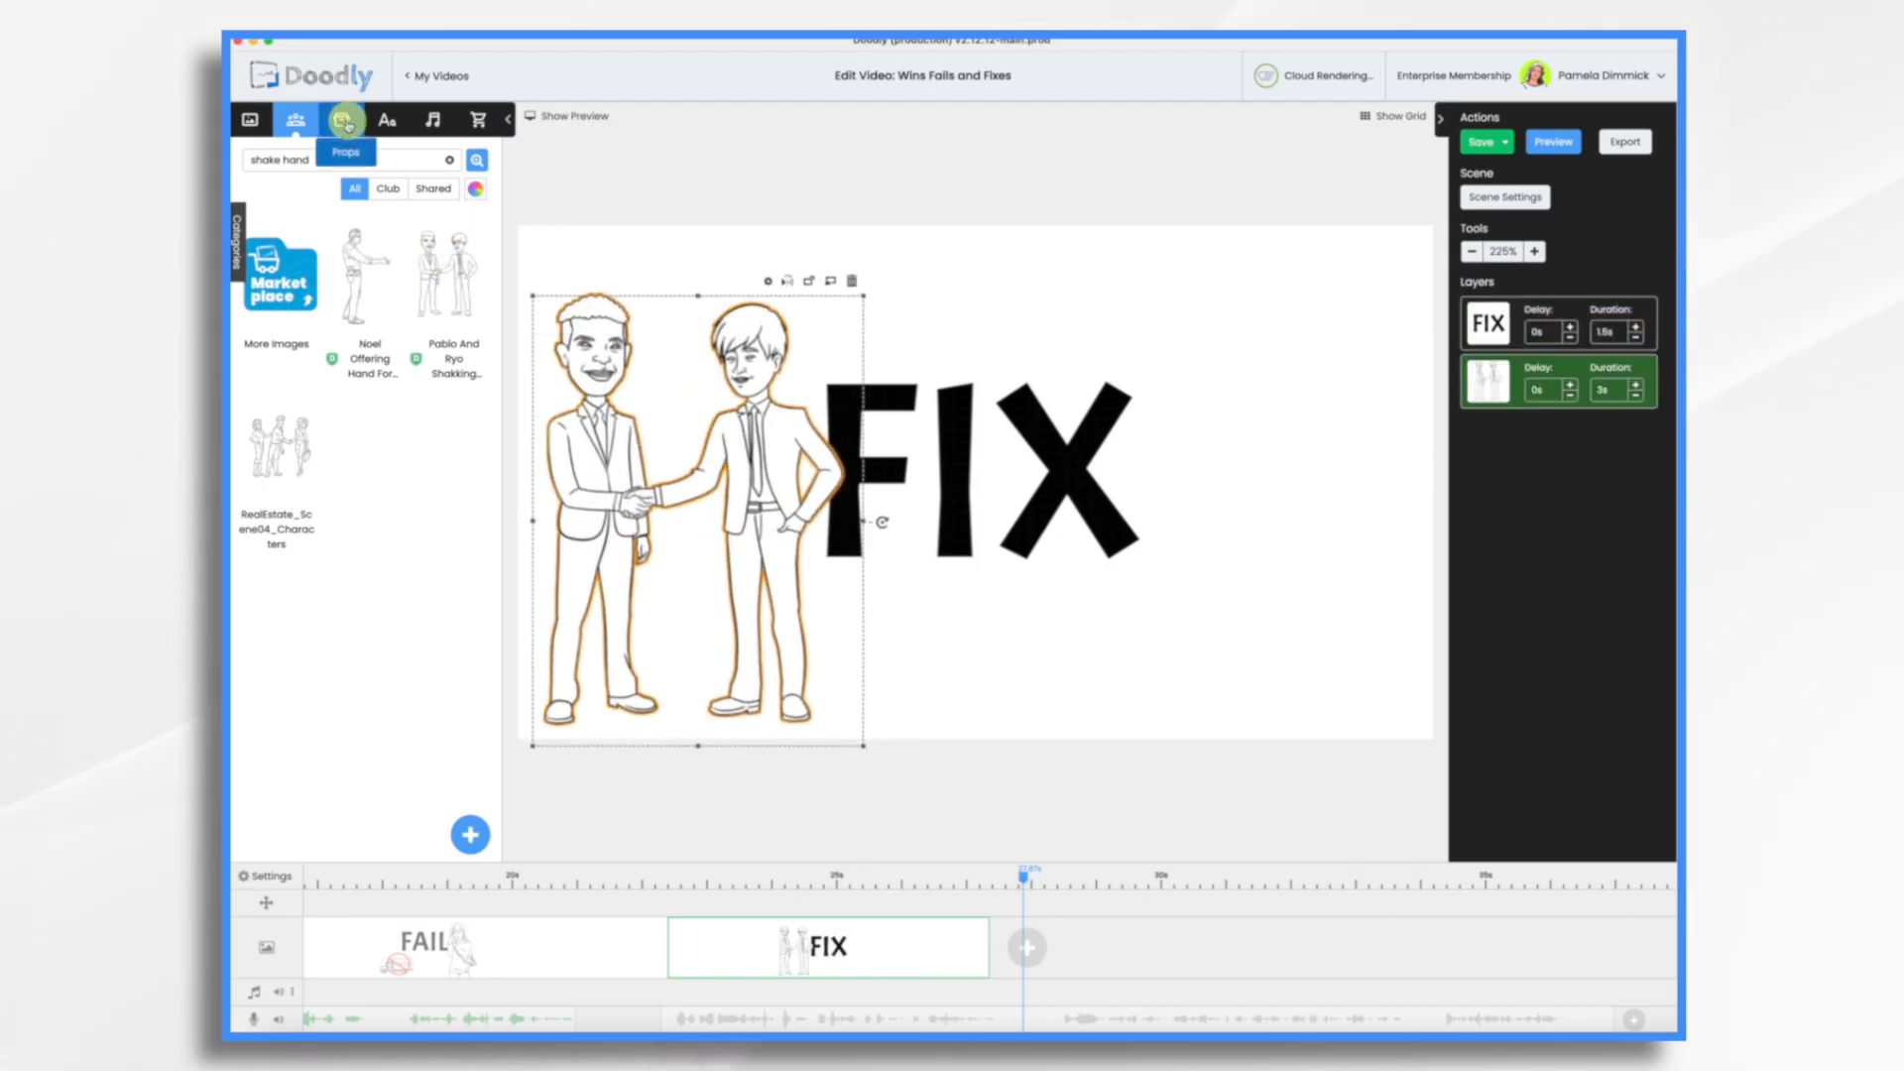
- Search the props for "calend" and add the Desk Calendar image to the FIX scene's lower right
click(346, 126)
key(BackSpace)
key(BackSpace)
key(BackSpace)
text(calend)
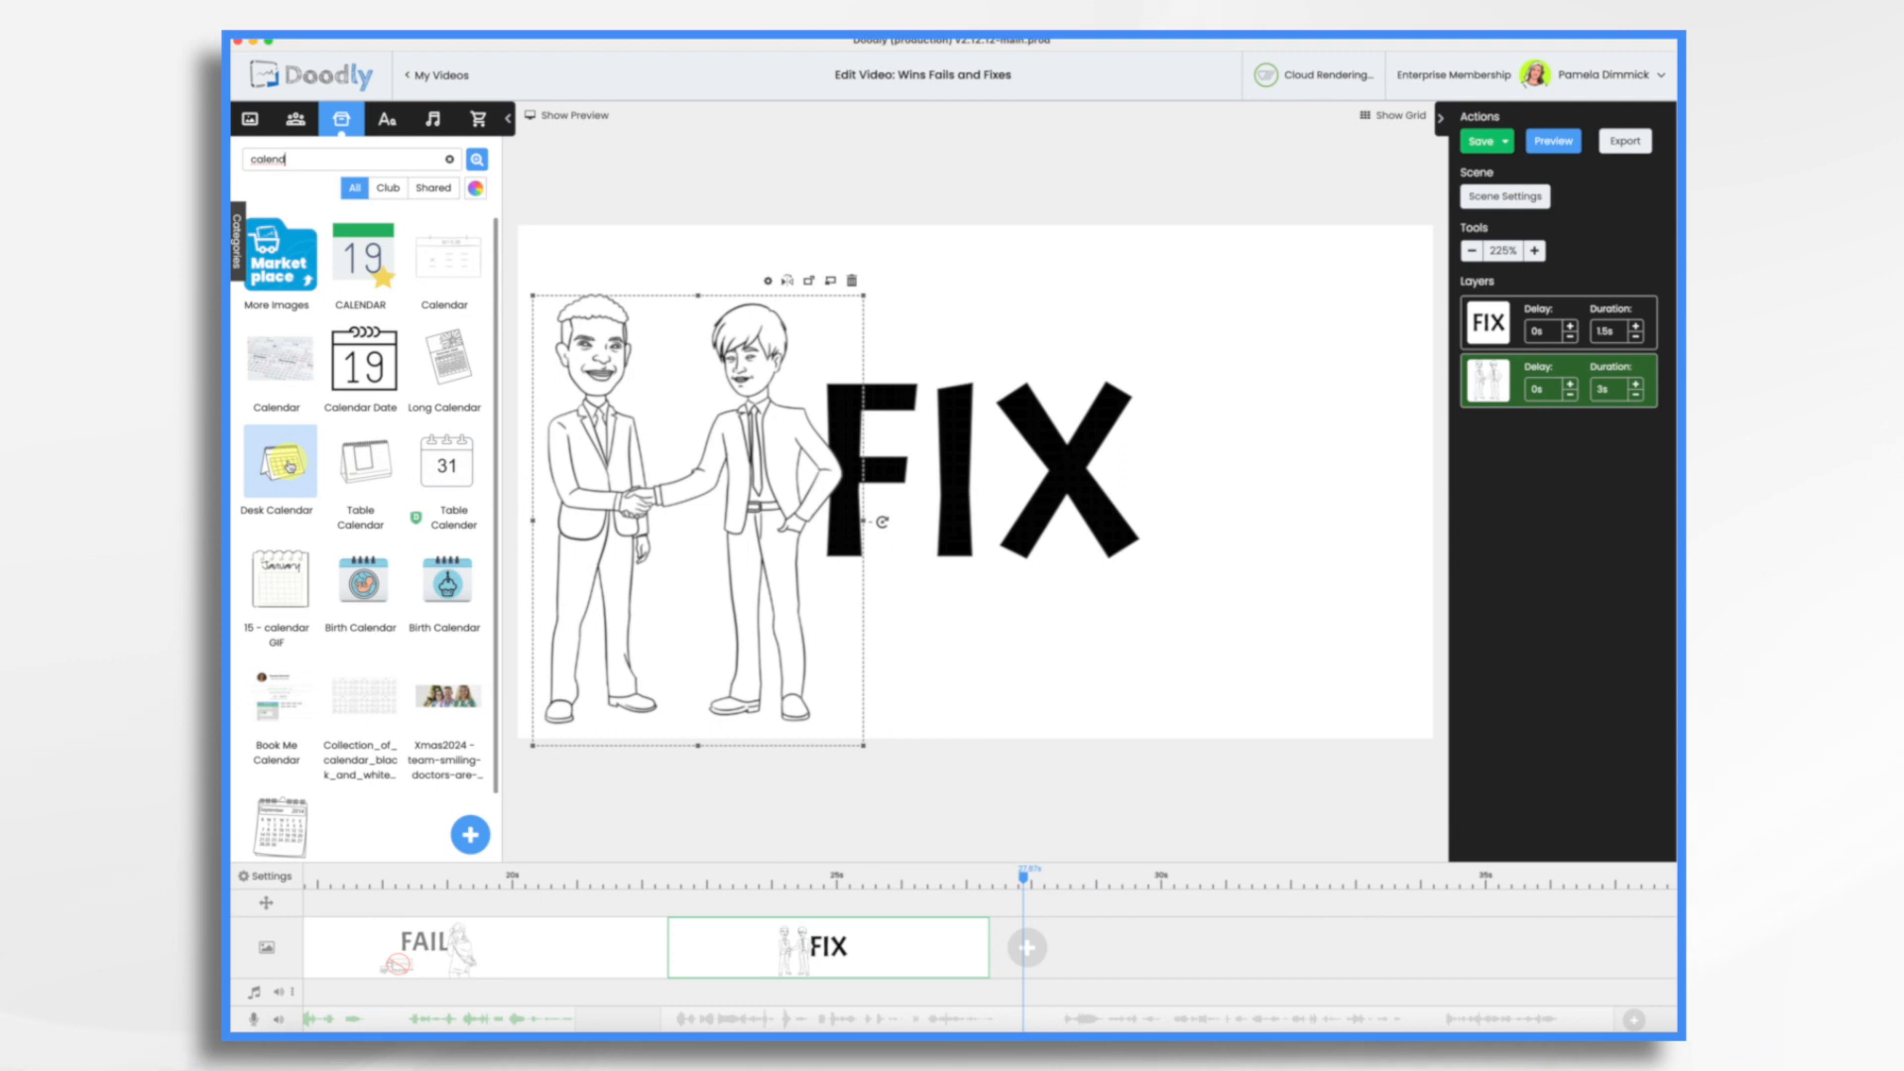
drag(289, 466, 1220, 562)
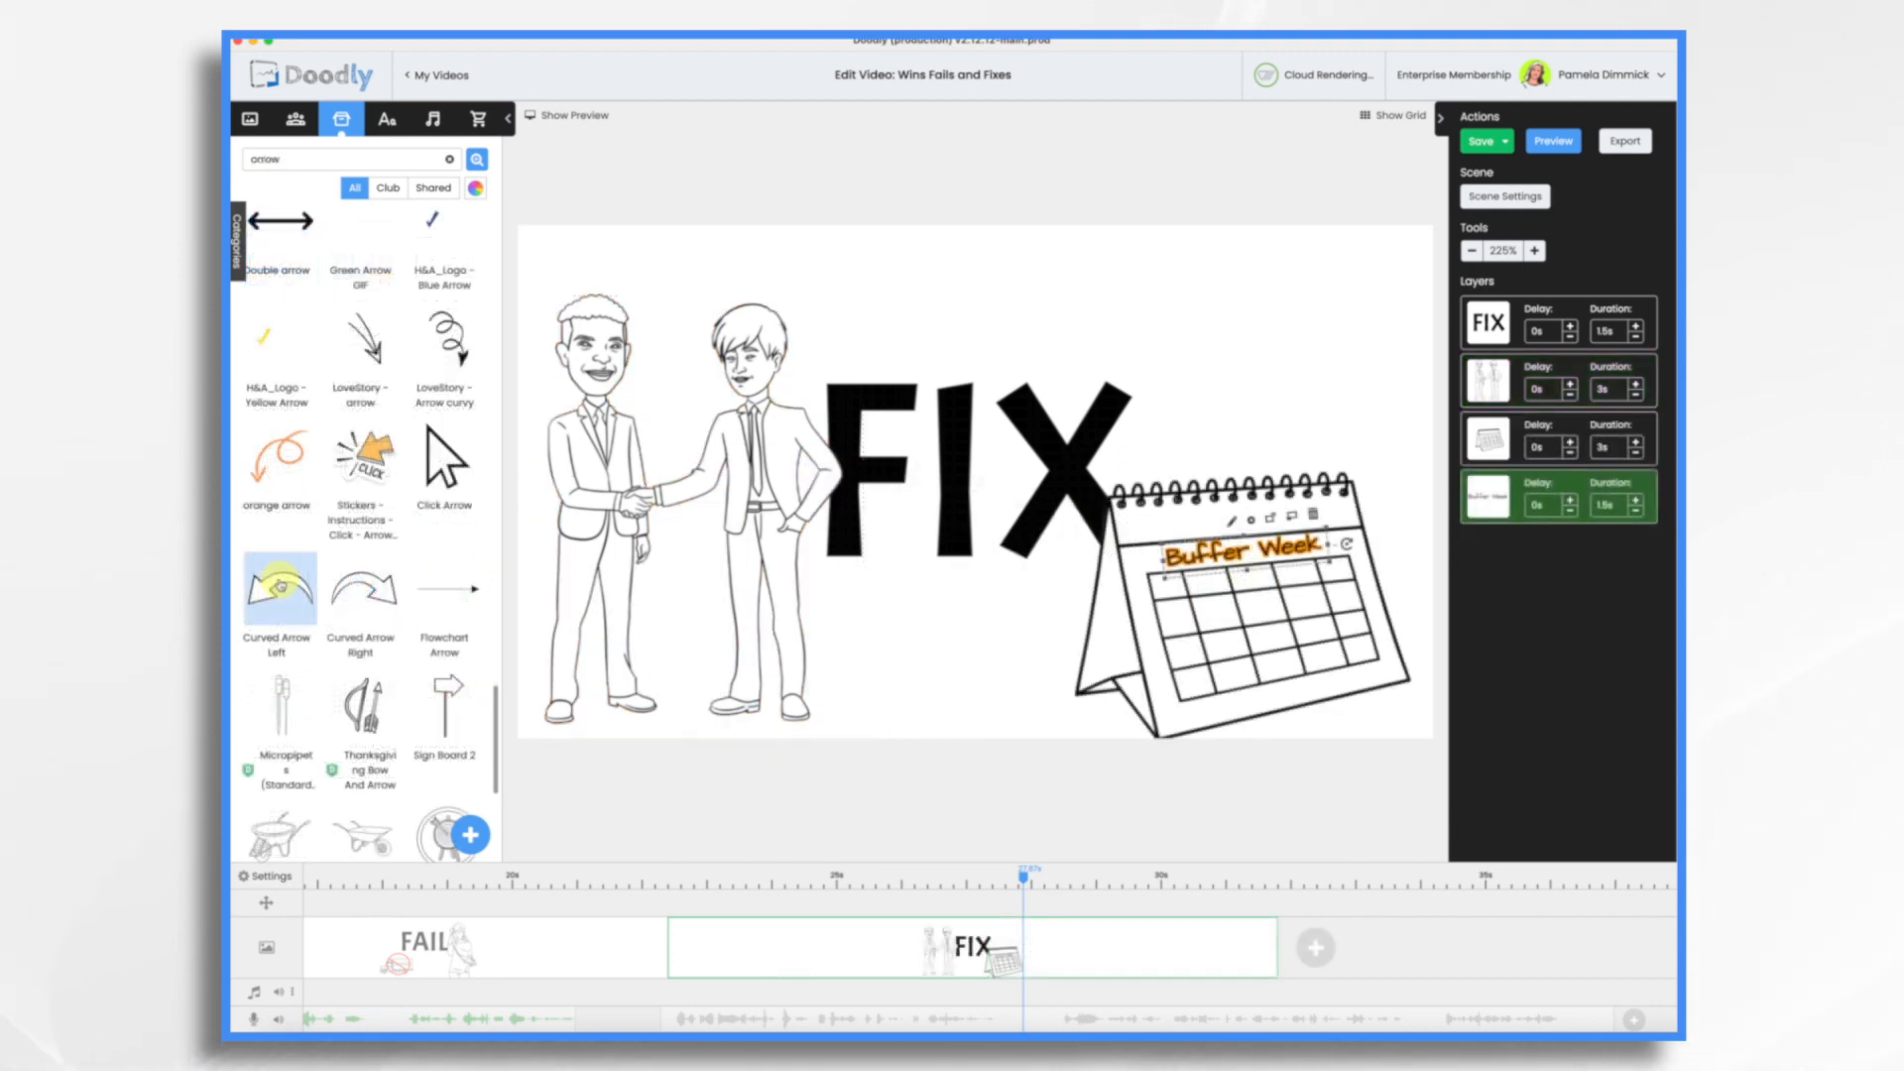
- Place a small Curved Arrow Left prop beside the calendar's grid and set durations: FIX and calendar 0s, handshake 2s, arrow 1s
drag(278, 589, 1079, 571)
drag(1347, 710, 1150, 595)
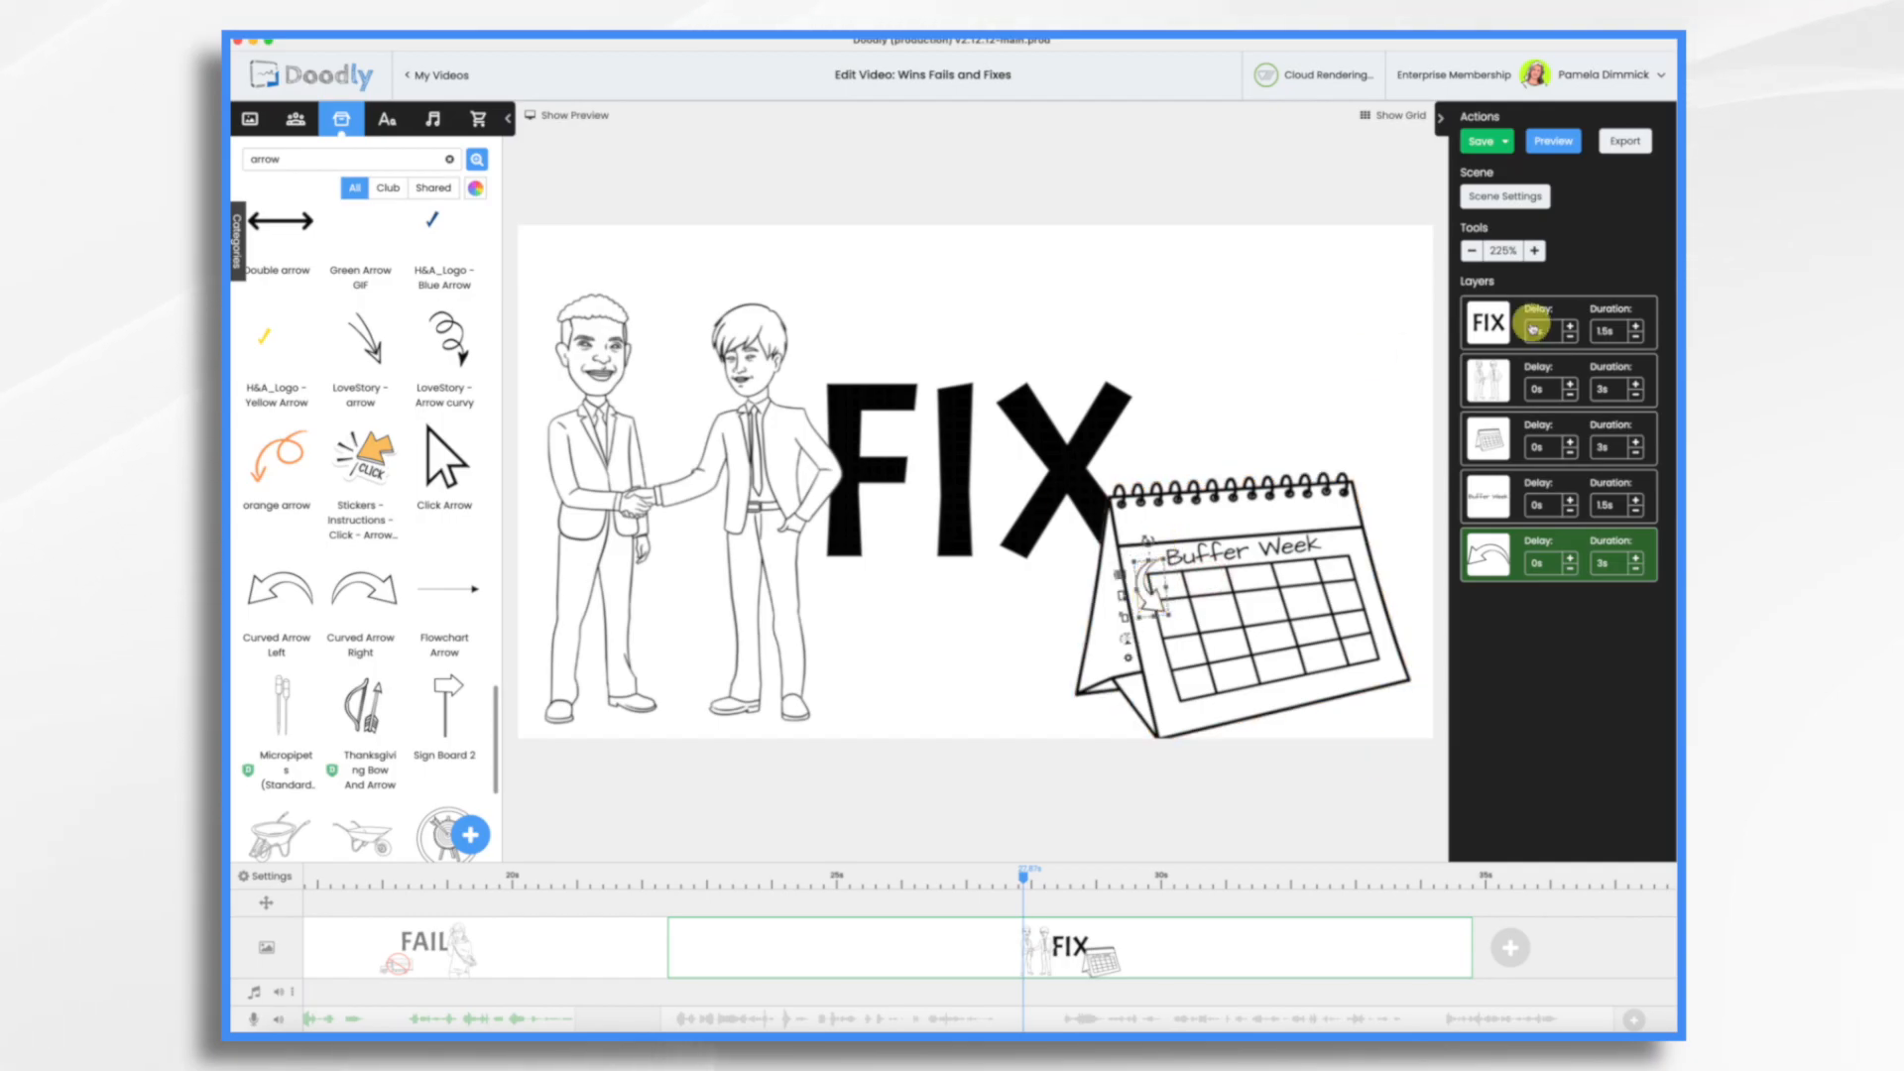
click(1618, 334)
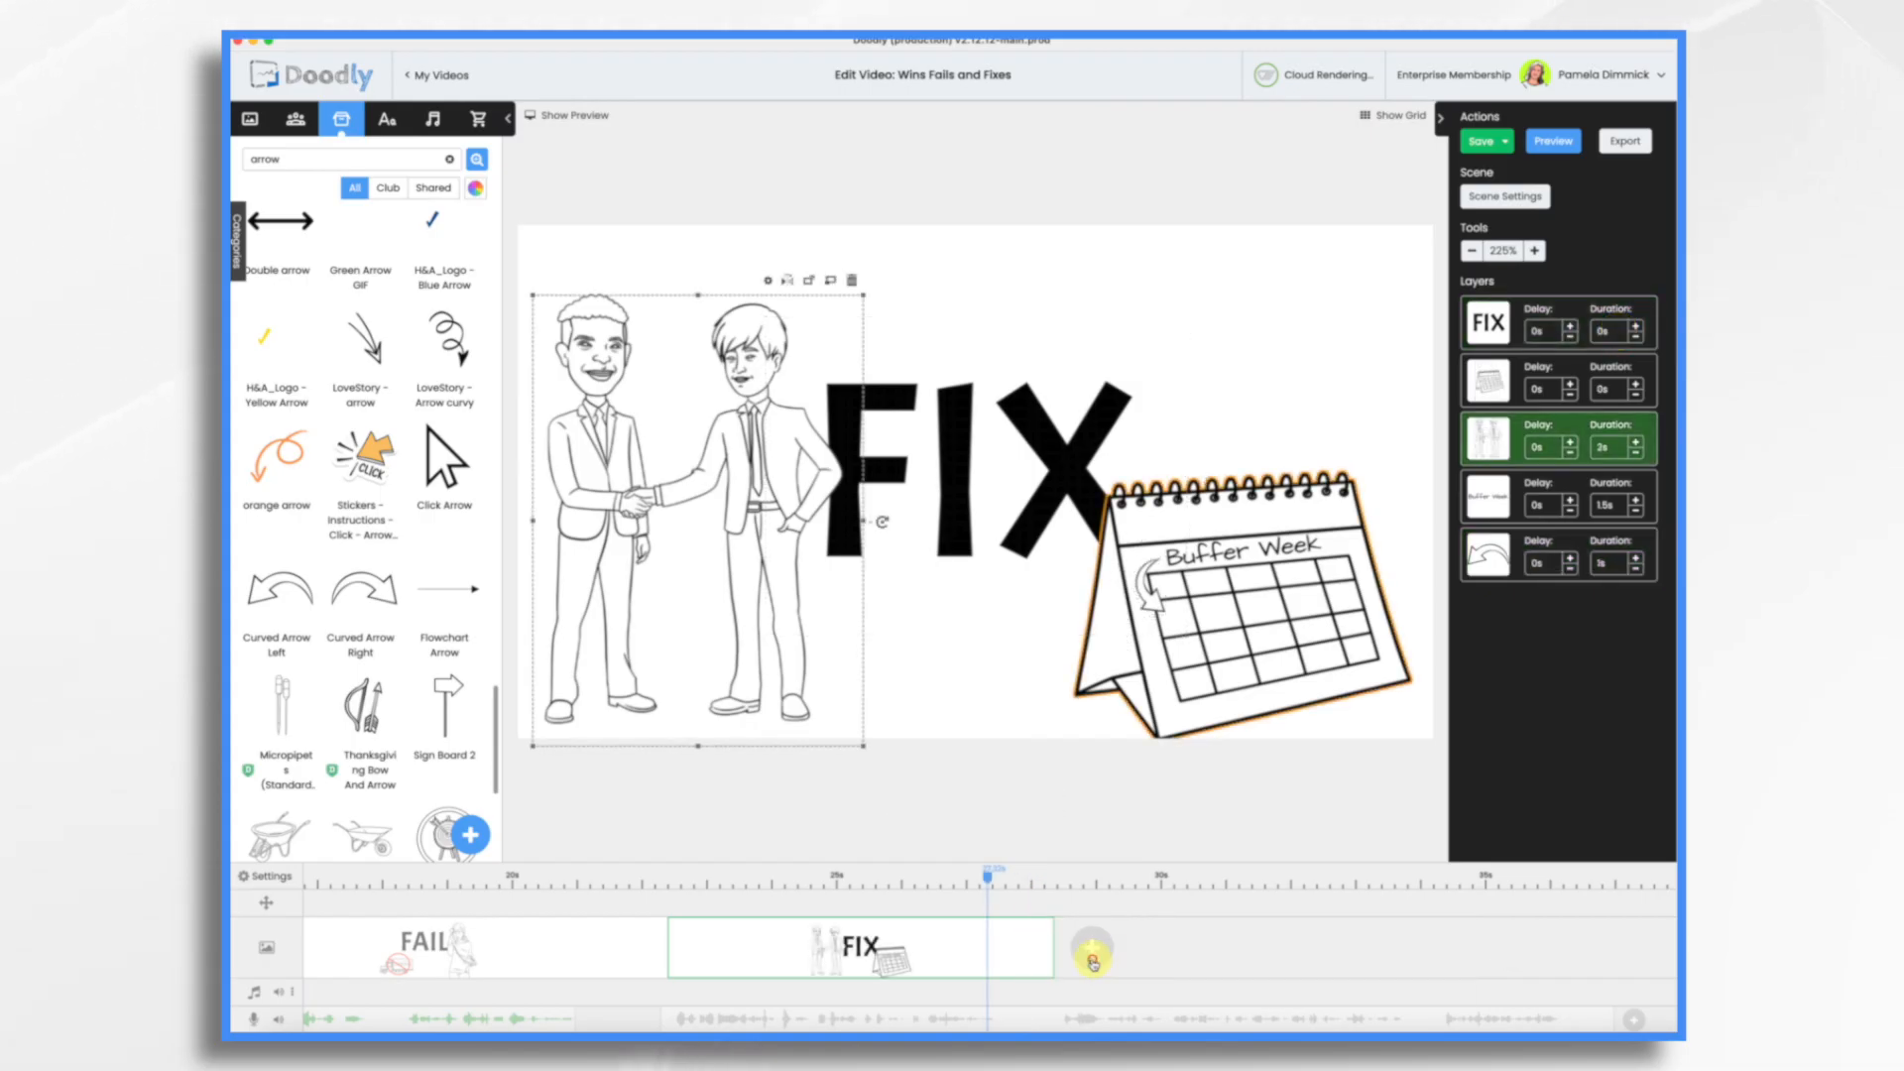
- Add a fifth scene and search the characters for "Business woman" to find a pointing businesswoman for its left side
click(1092, 954)
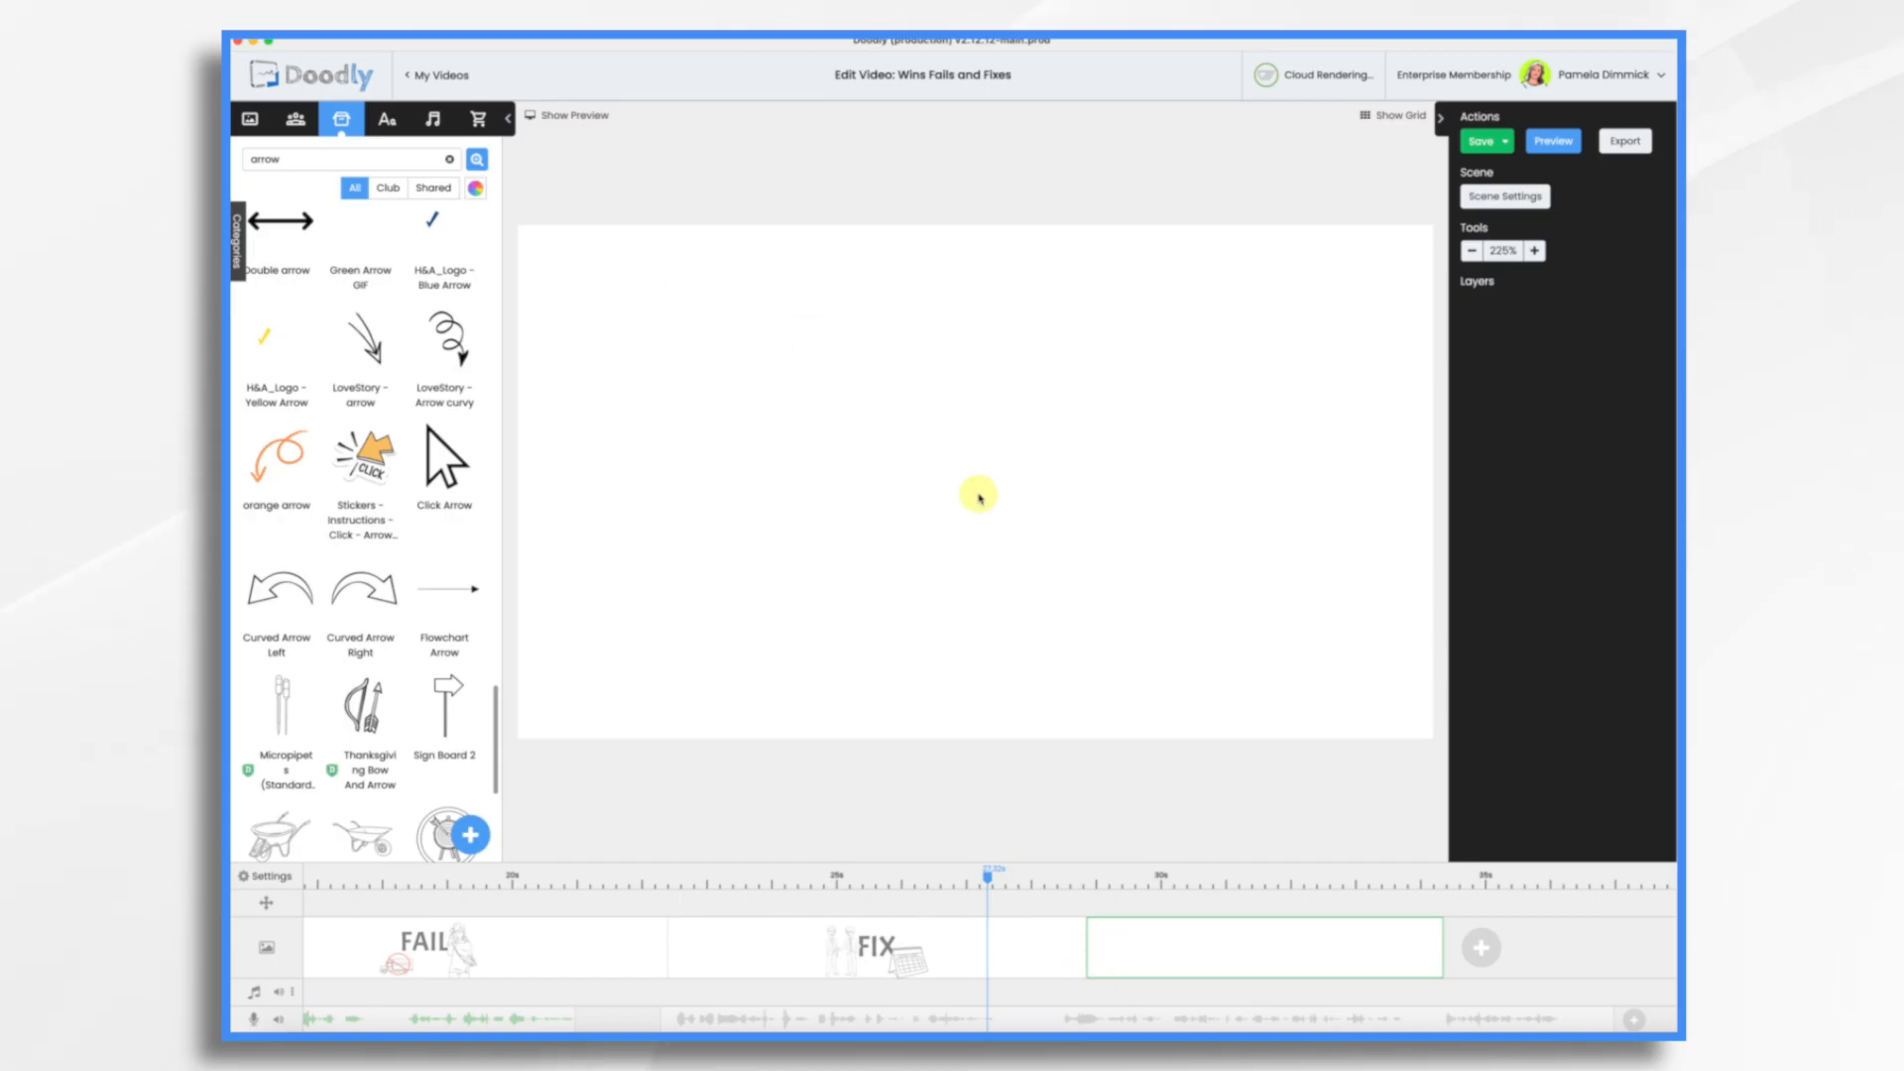
triple_click(346, 159)
text(Business woman)
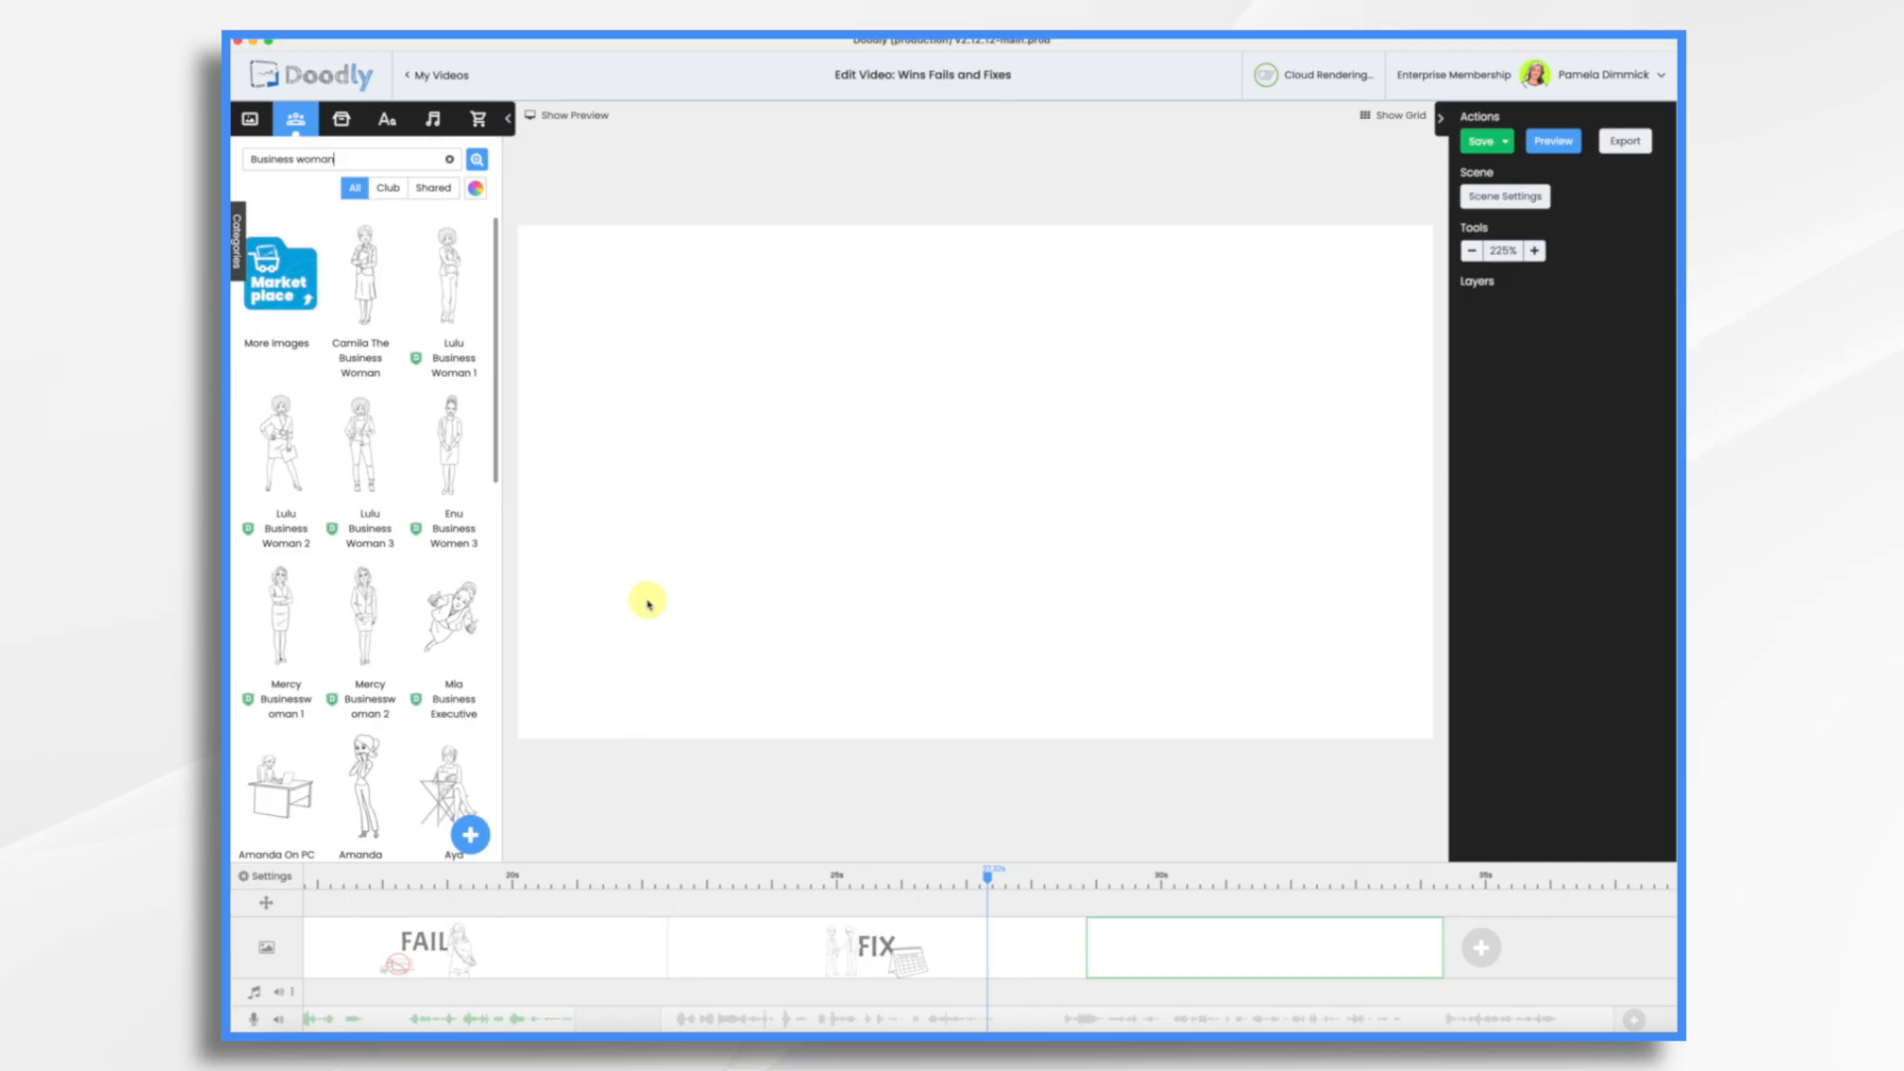
scroll(480, 629, down, 5)
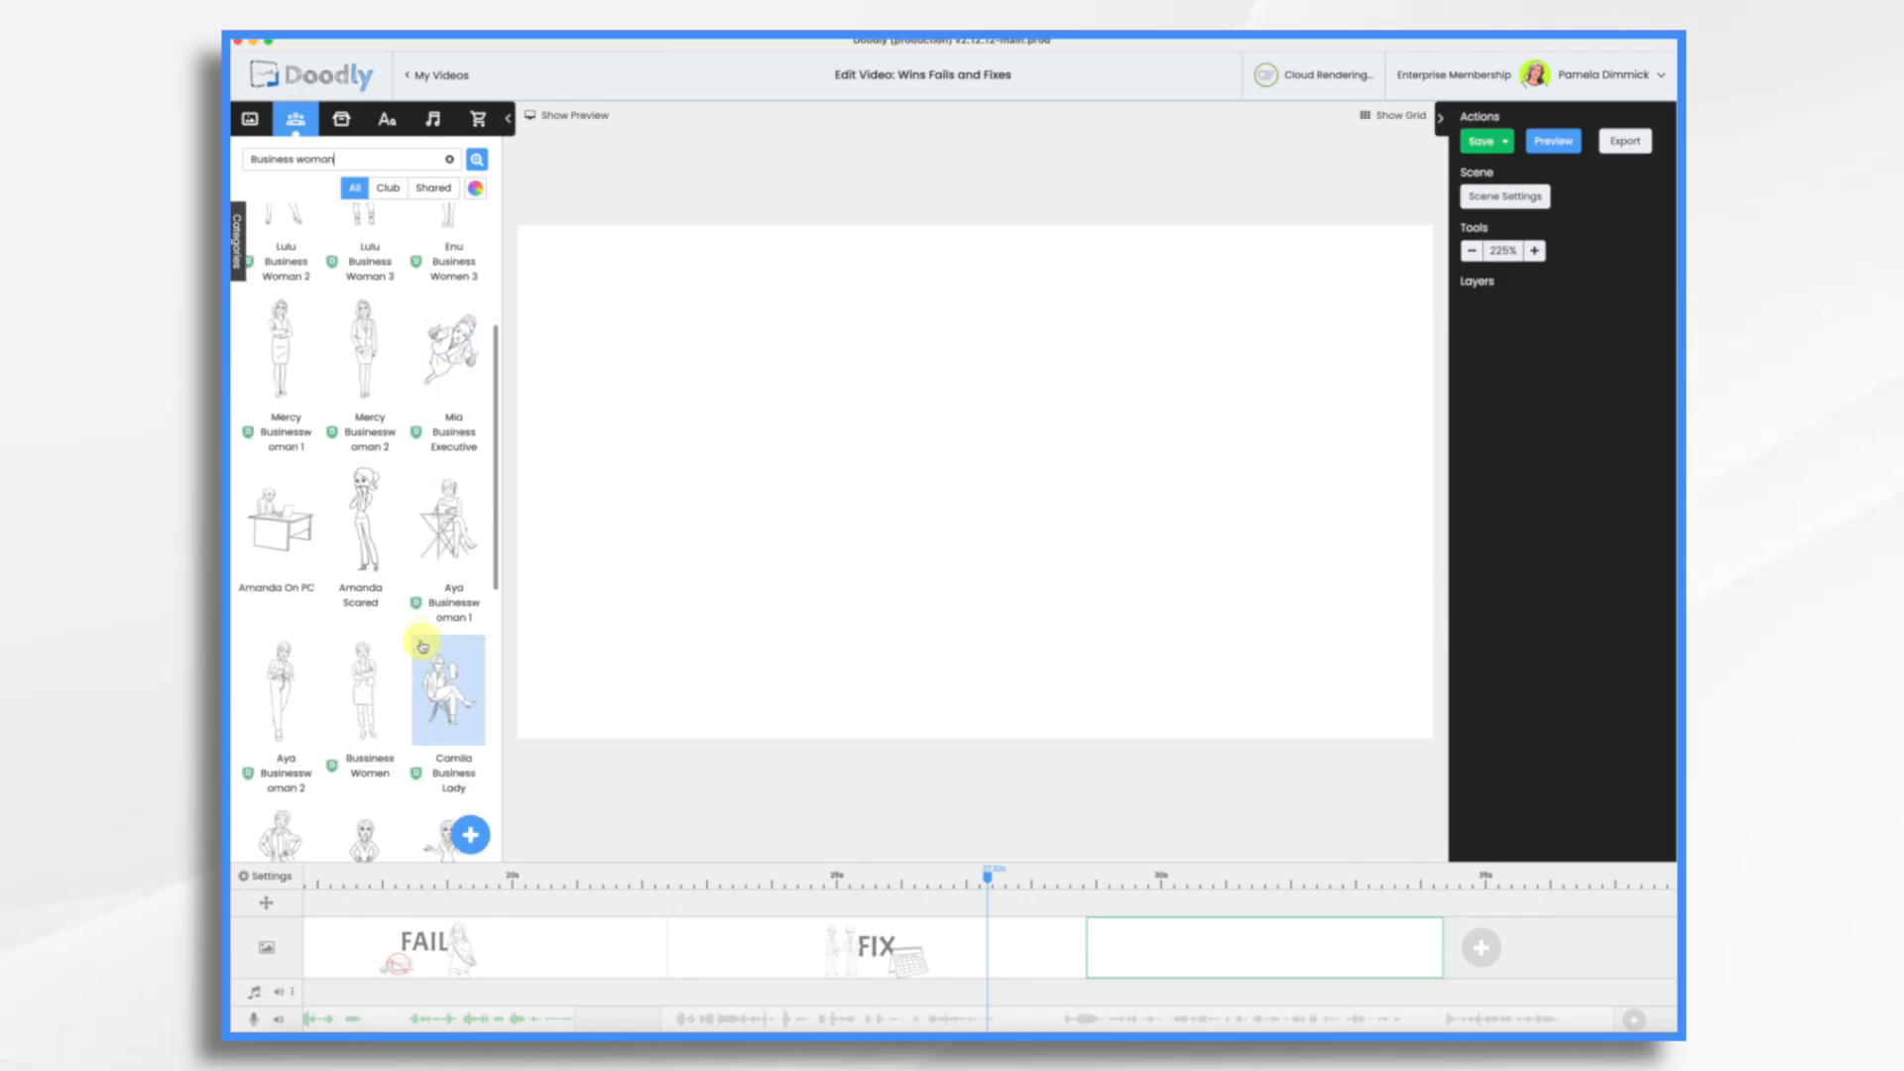
scroll(423, 645, down, 4)
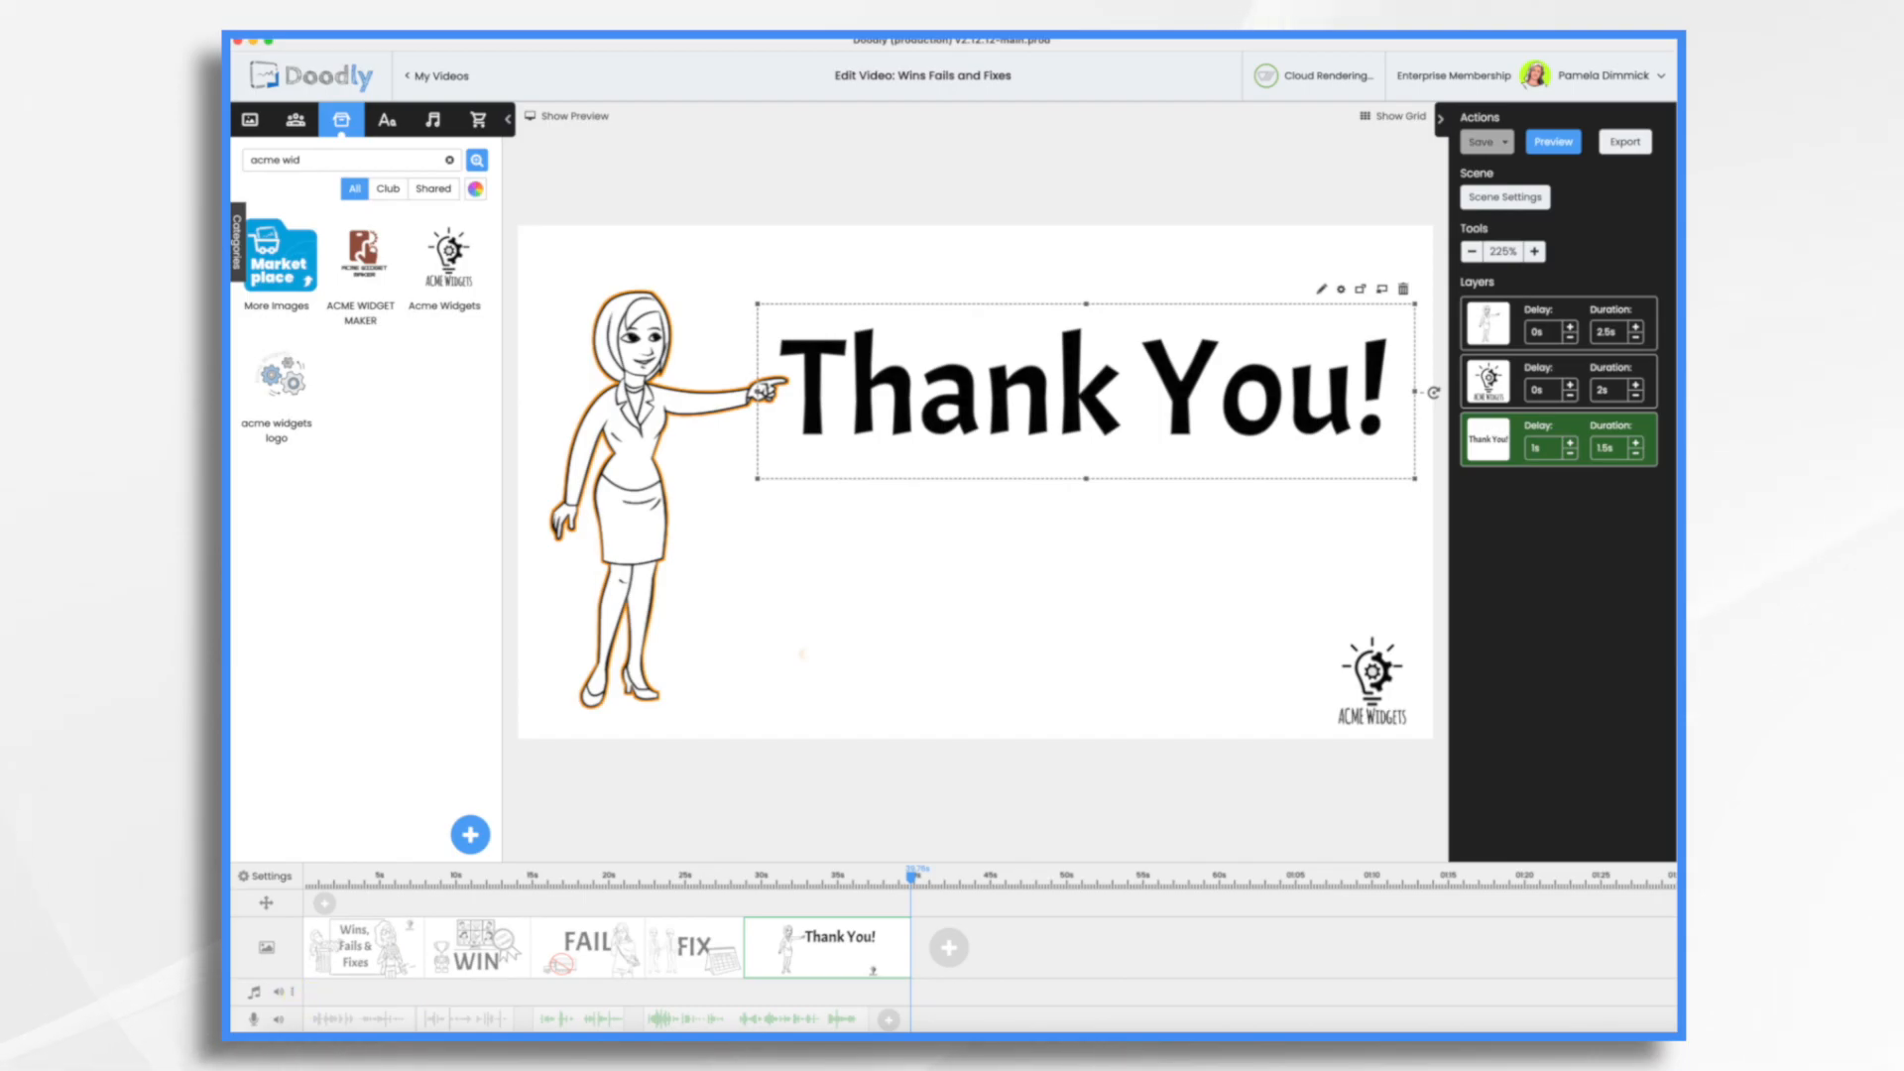
- Filter the sounds library to the Music category to choose a background track for the video
click(433, 119)
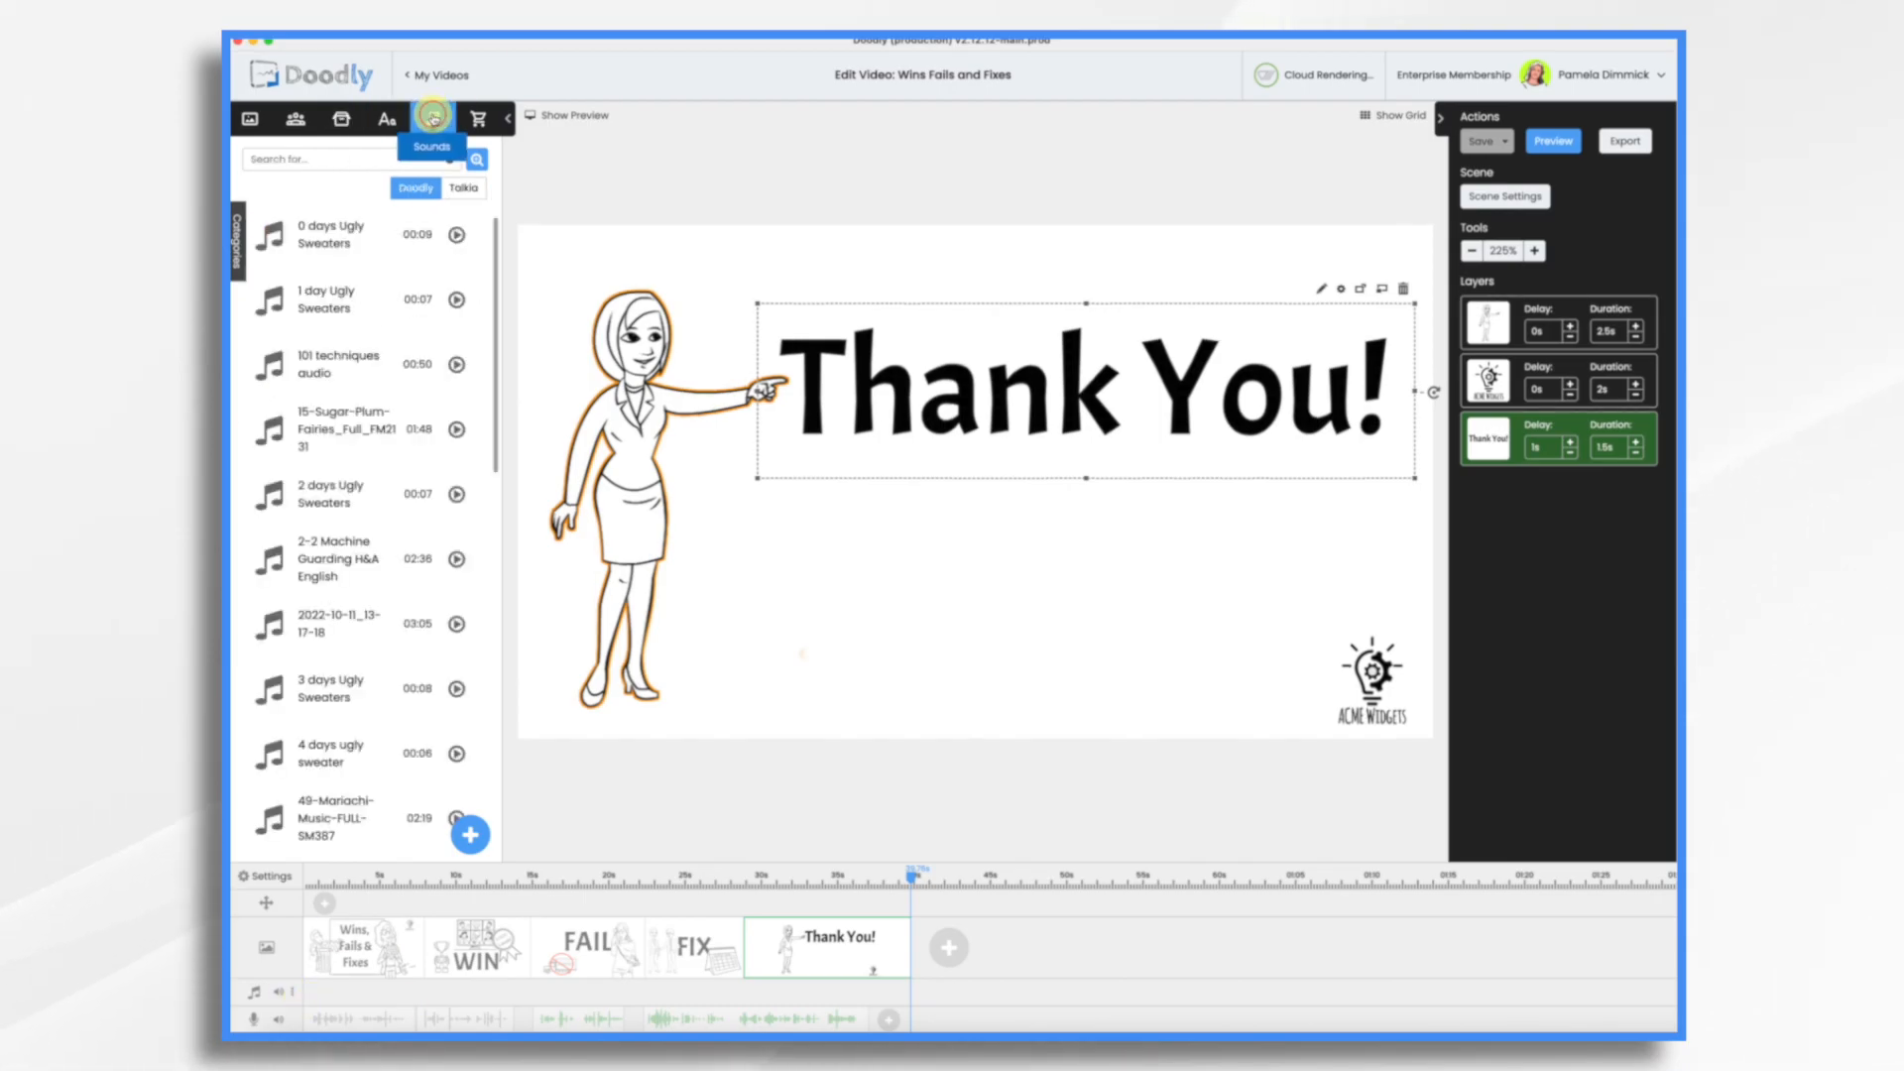
click(237, 256)
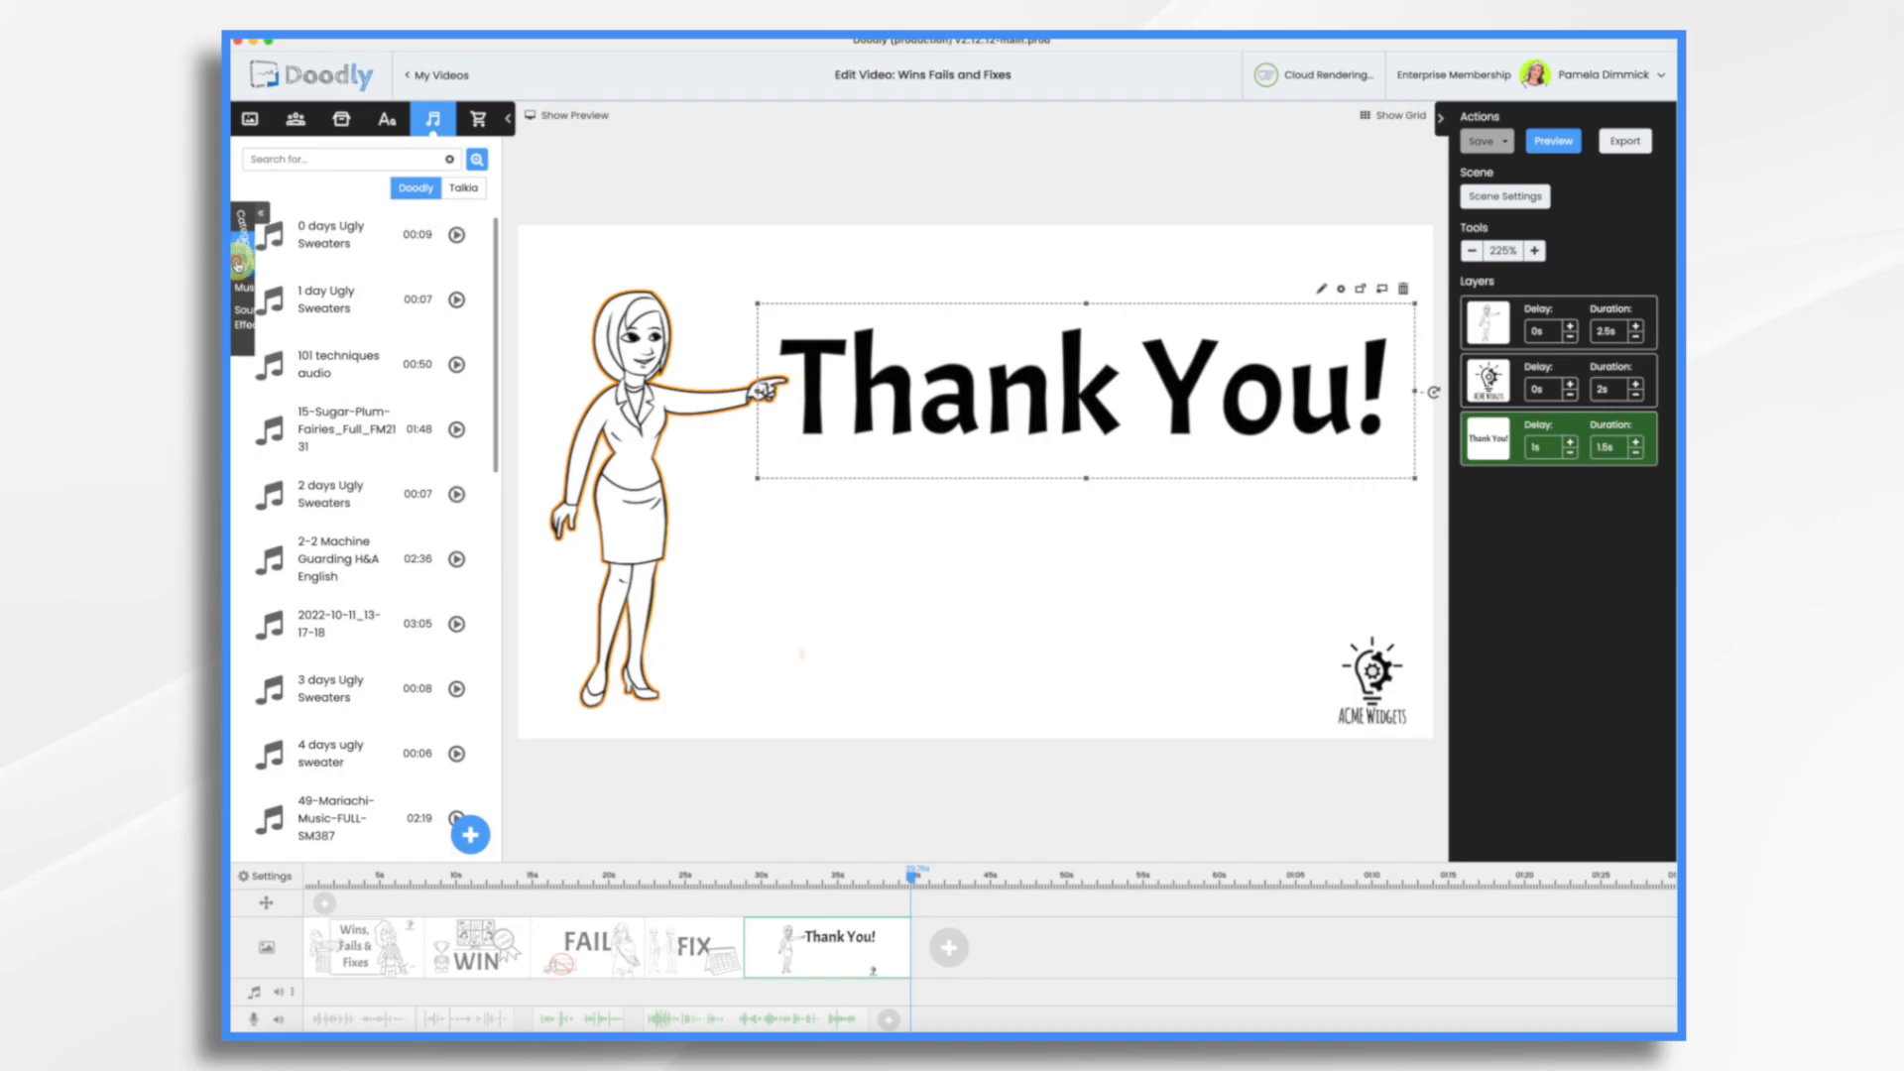
click(246, 289)
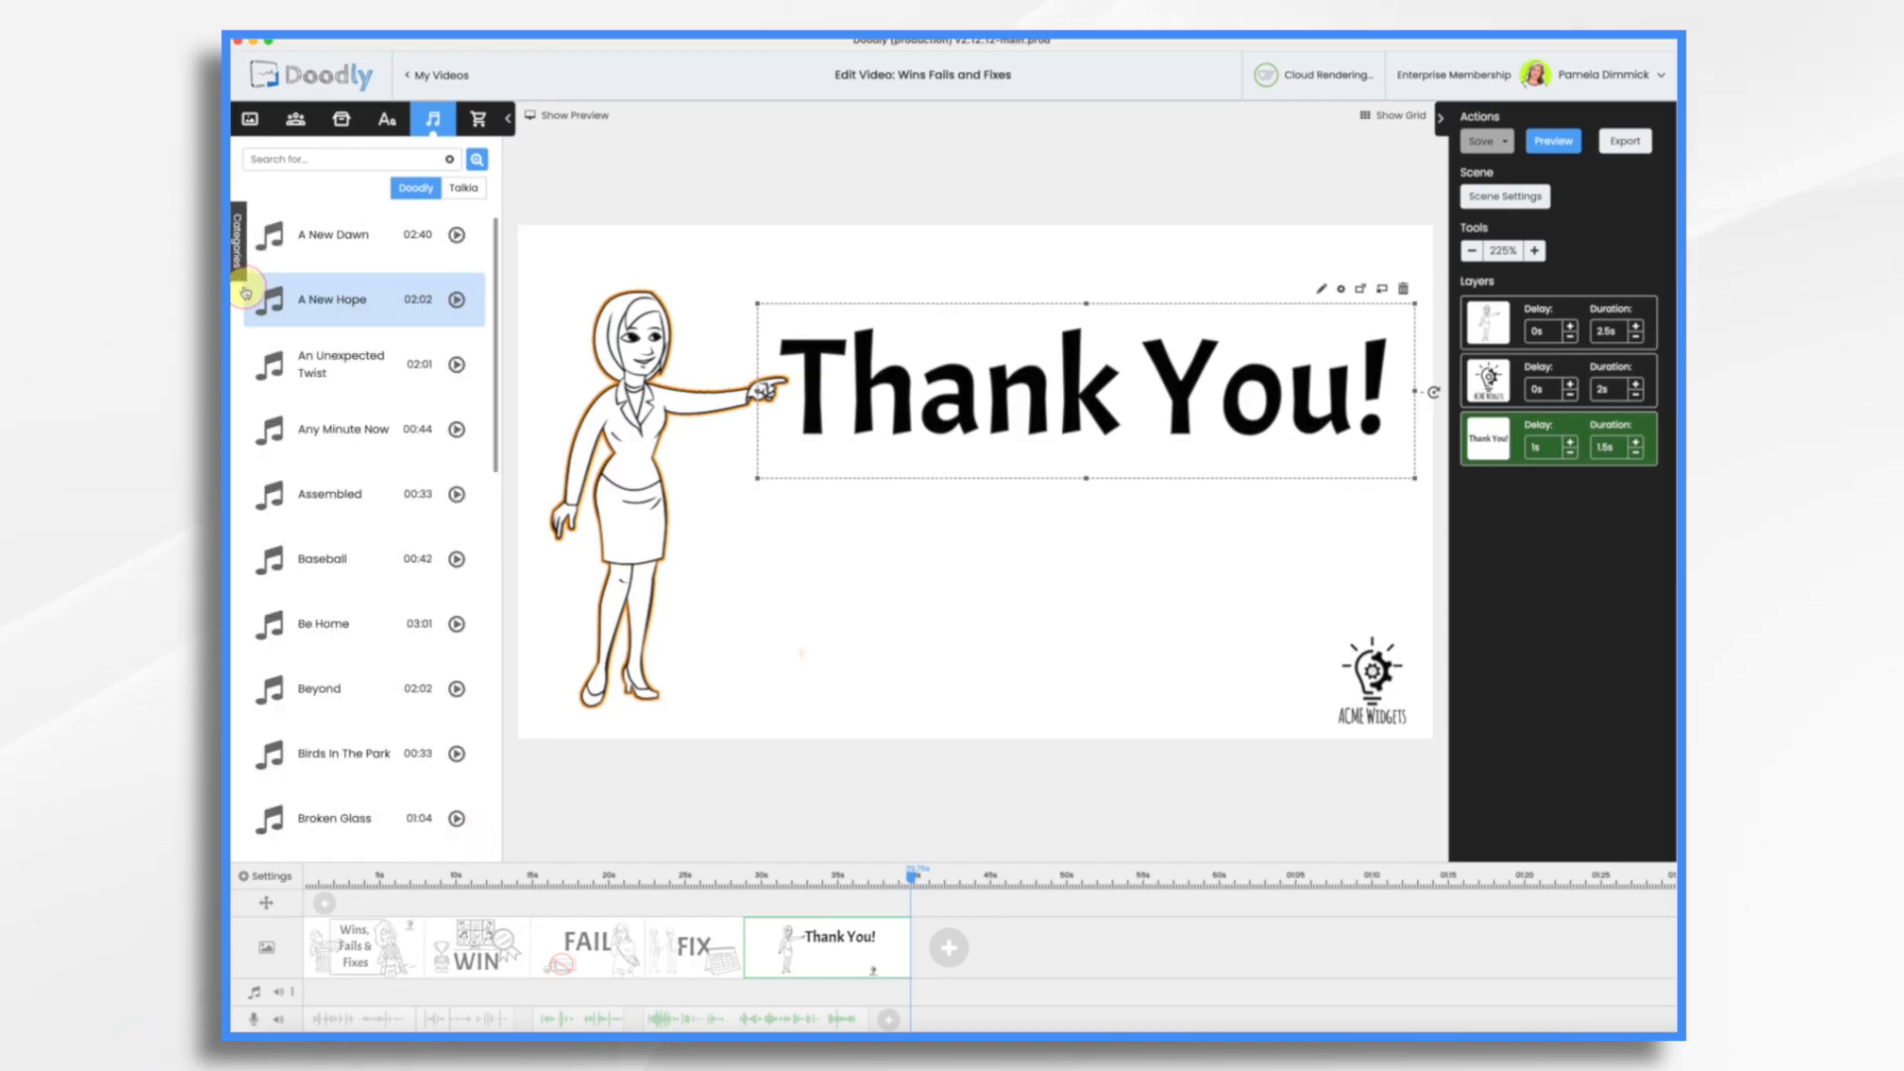